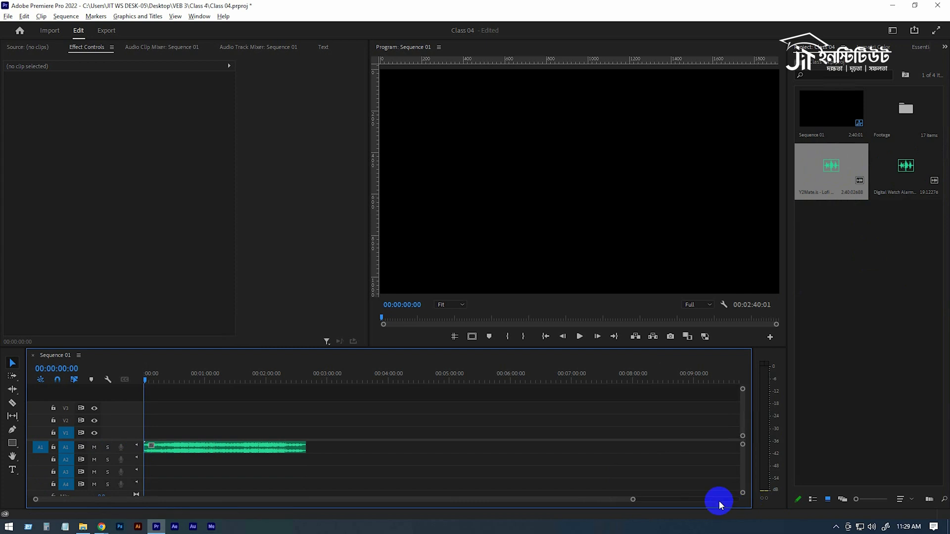
- Zoom the timeline in on the music track and listen to its opening seconds
drag(635, 500, 427, 499)
key(space)
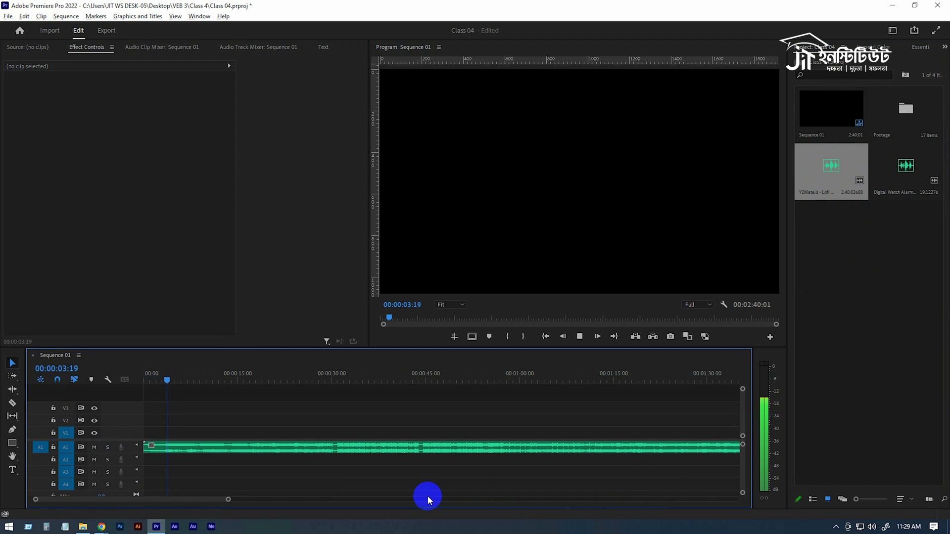
click(274, 447)
drag(174, 379, 85, 364)
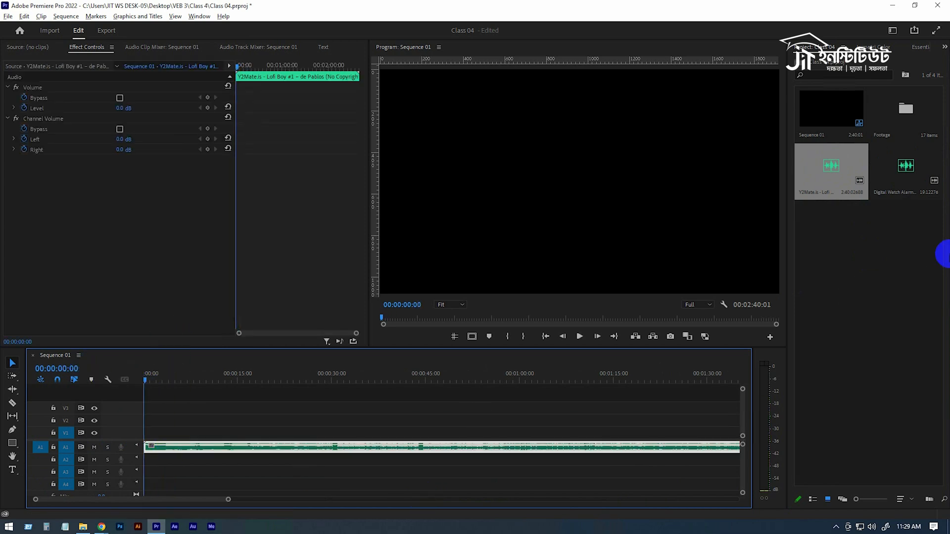
- Place video.mp4 from the Footage bin on V1 at the sequence start and trim its end to about 7 seconds
drag(906, 170, 130, 457)
double_click(910, 122)
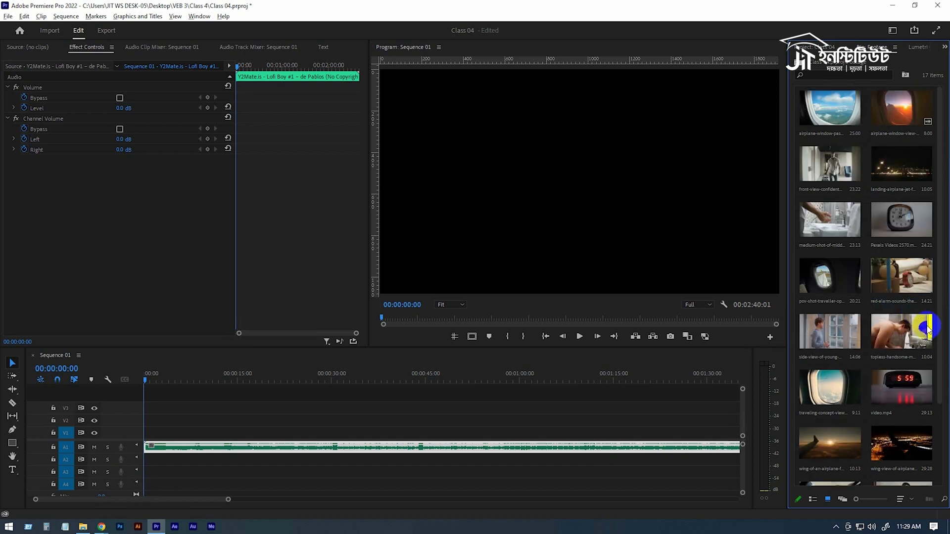
drag(929, 391, 128, 436)
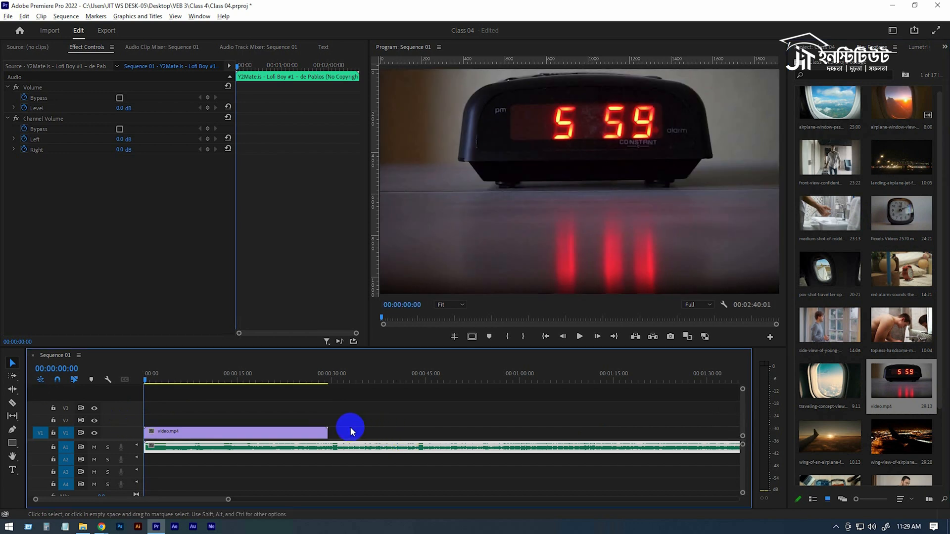
click(296, 433)
drag(327, 432, 188, 432)
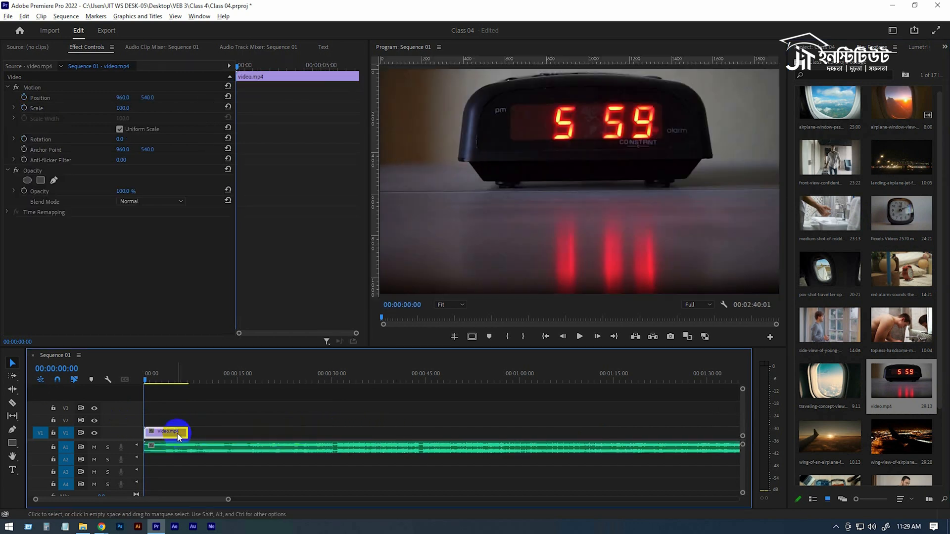
- Try shifting video.mp4's vertical position, undo it, and play the clip with the music
drag(148, 97, 189, 95)
key(ctrl+z)
key(space)
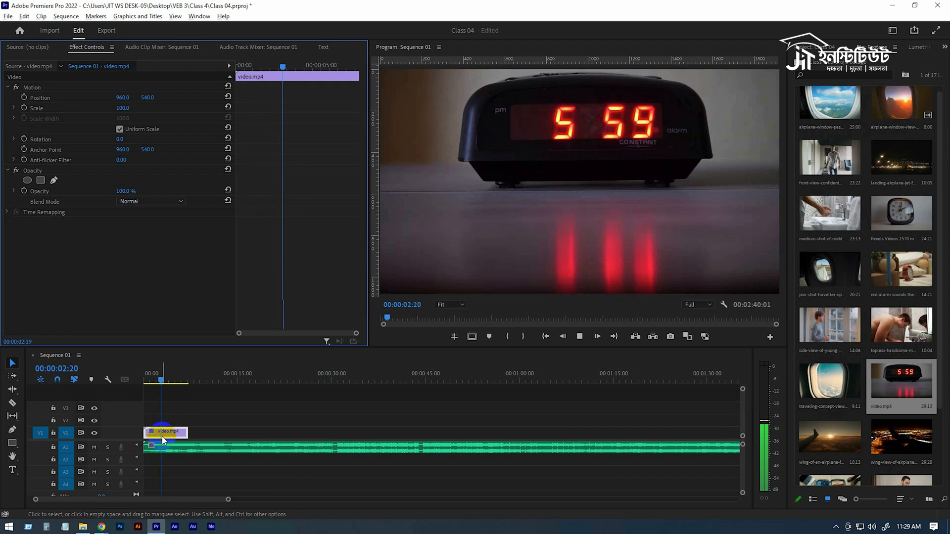
drag(177, 376, 127, 378)
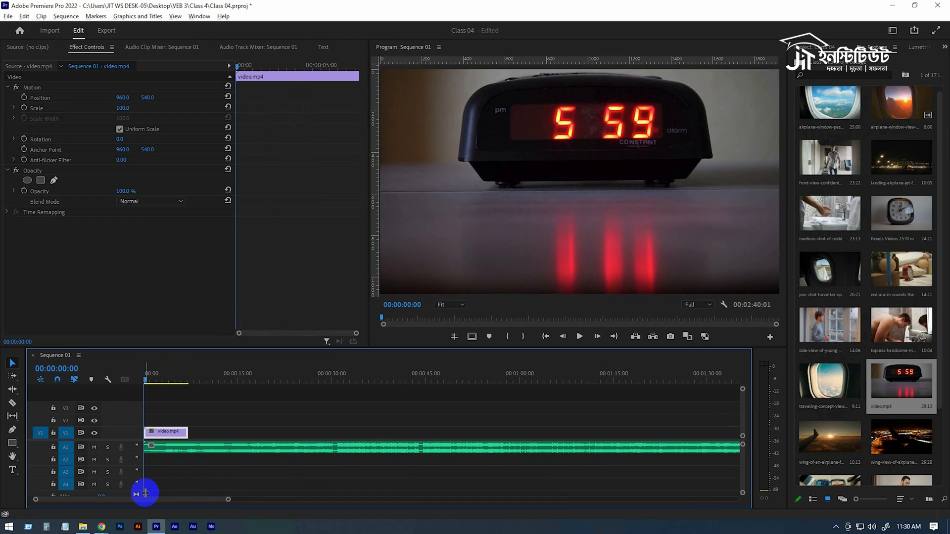
- Play the music and mark its beats with sequence markers at about 4, 7, 10.5 and 14 seconds
click(229, 447)
click(199, 381)
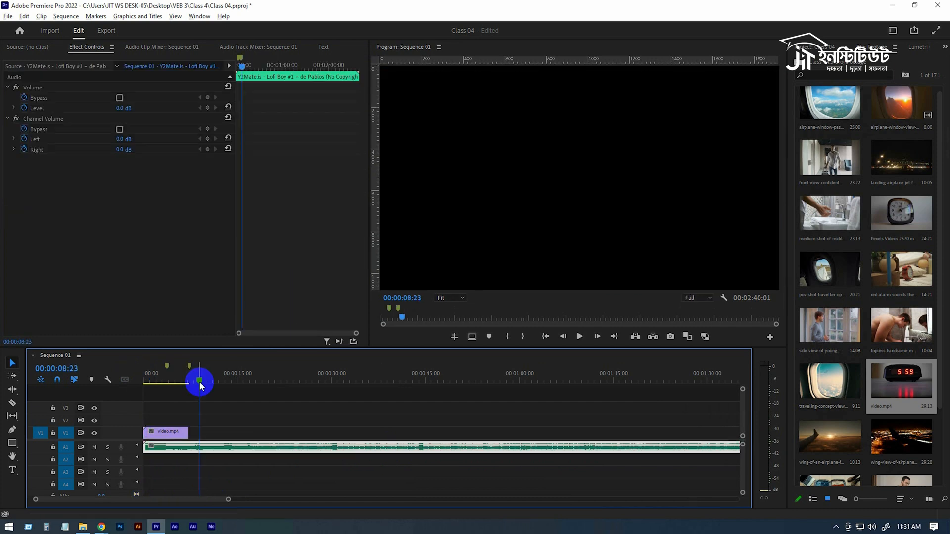
drag(201, 382, 149, 387)
key(space)
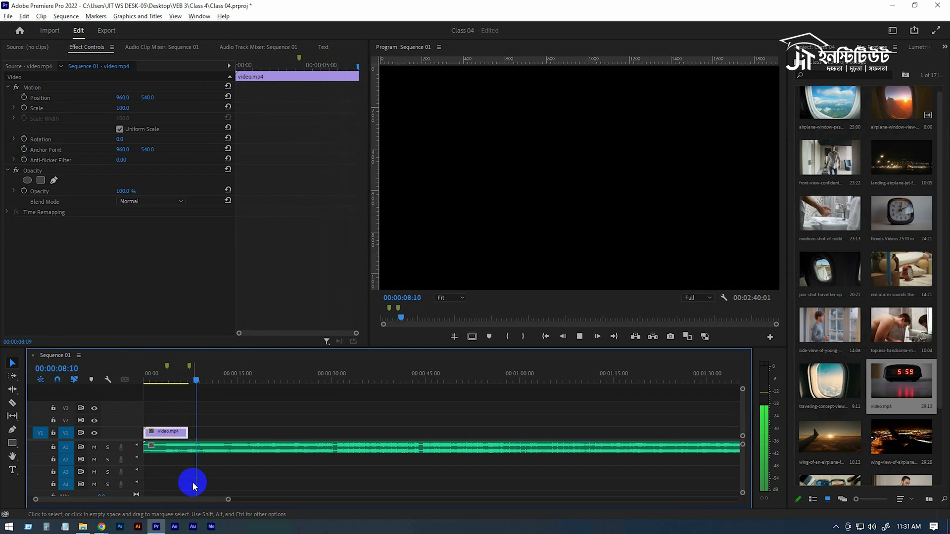
key(m)
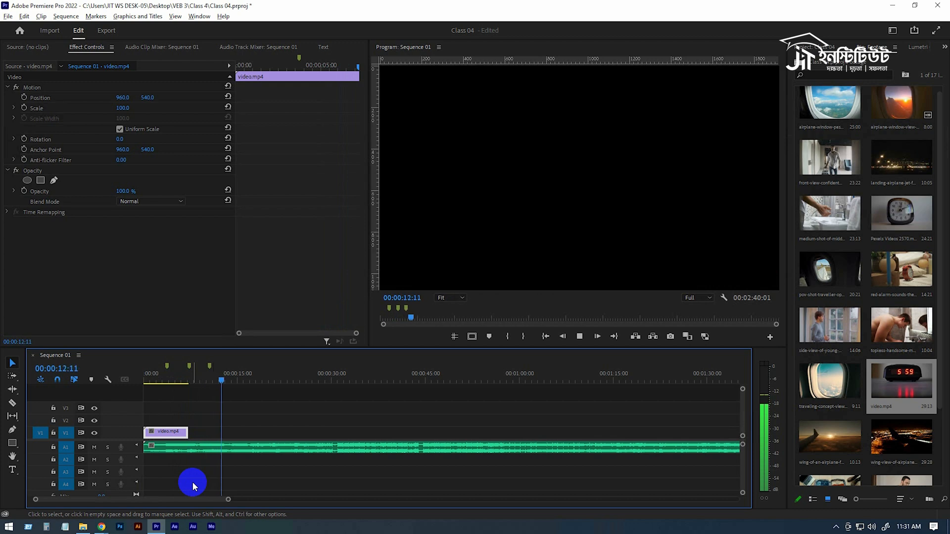
key(m)
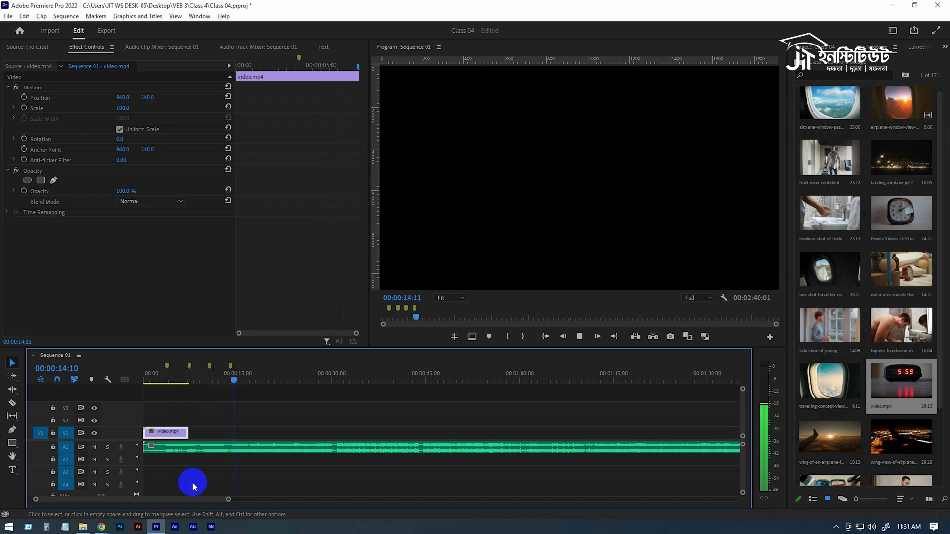
click(192, 483)
key(space)
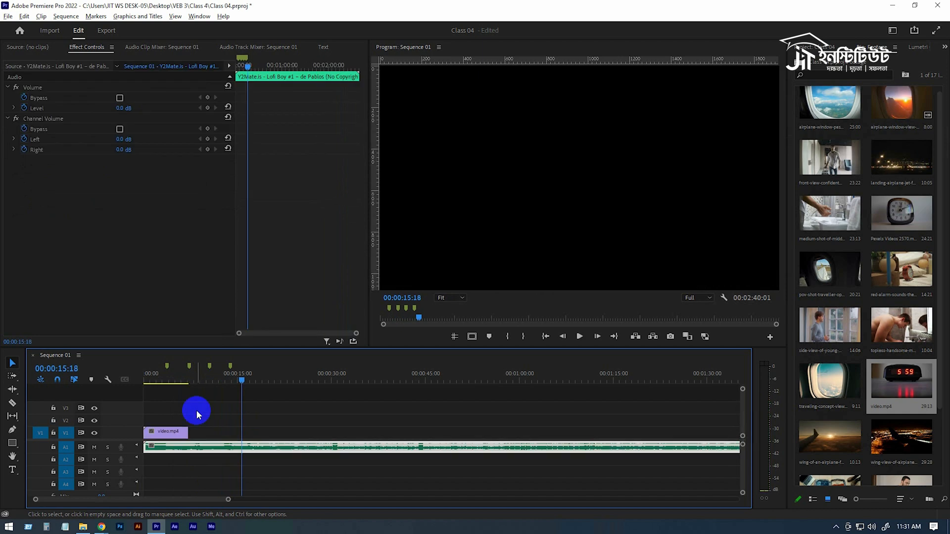
- Clear the sequence marker at 00:00:13:22
click(230, 367)
right_click(230, 368)
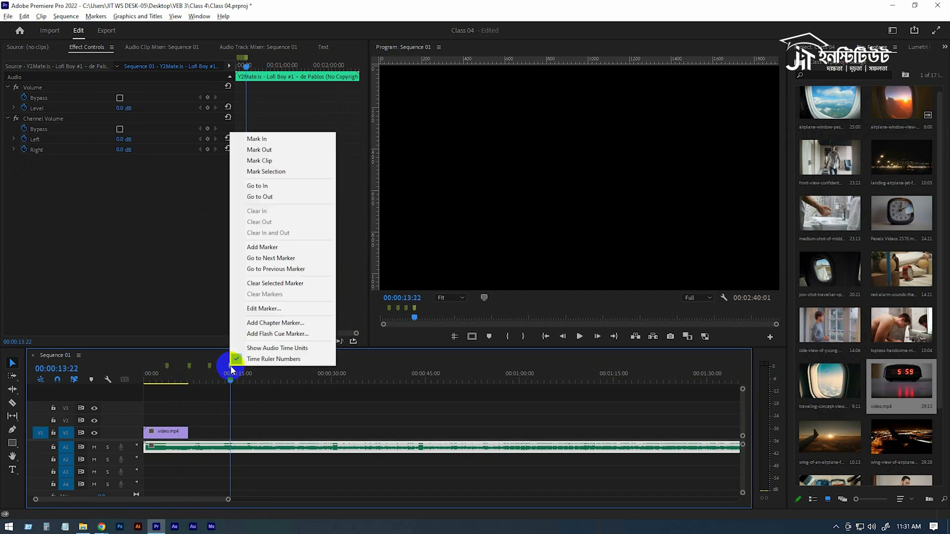
click(252, 284)
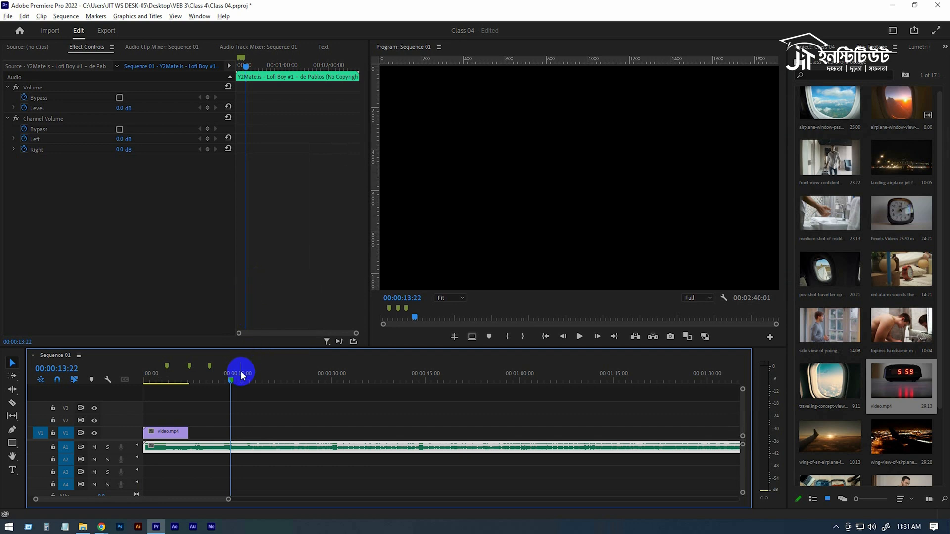
click(211, 380)
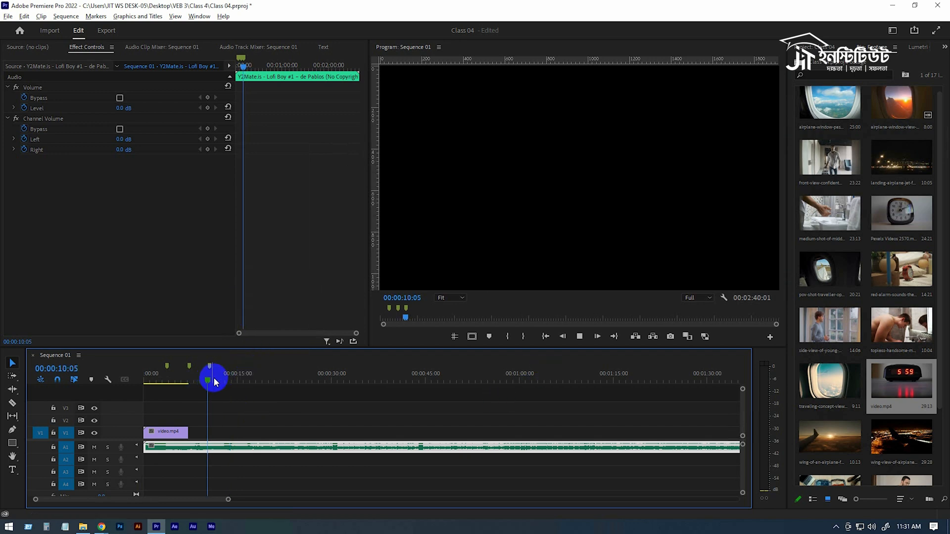
key(space)
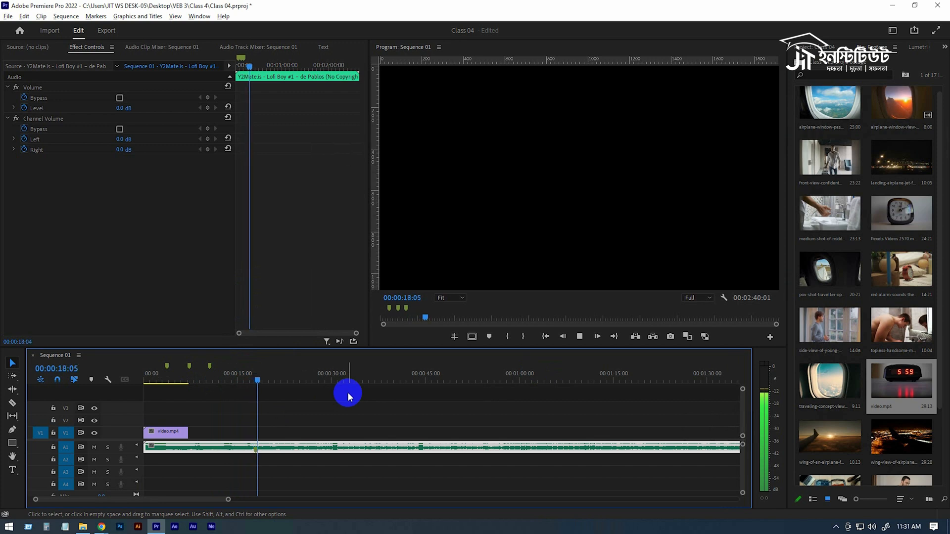
click(256, 378)
- Deselect the music clip, play on from 00:00:15:08, and add sequence markers on the beats from about 18 to 52 seconds
drag(258, 377, 239, 377)
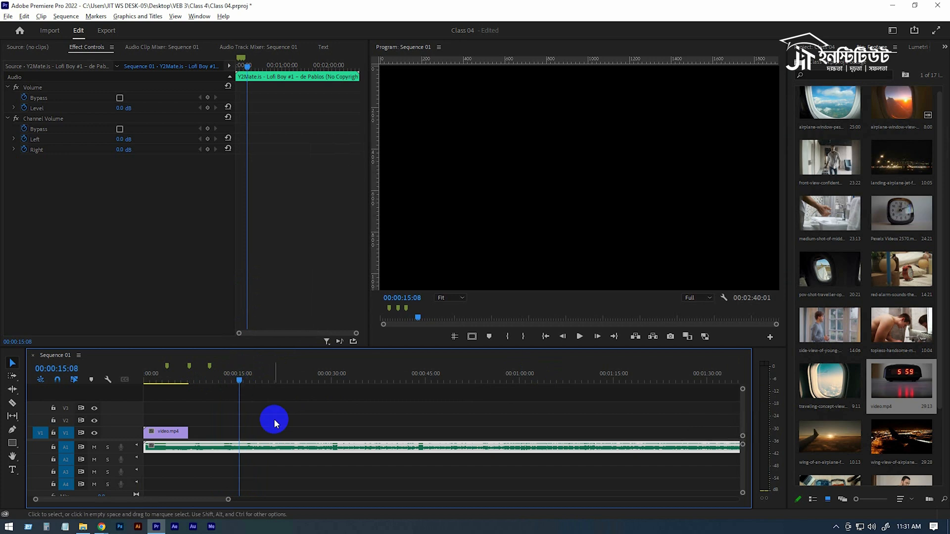
click(279, 425)
key(space)
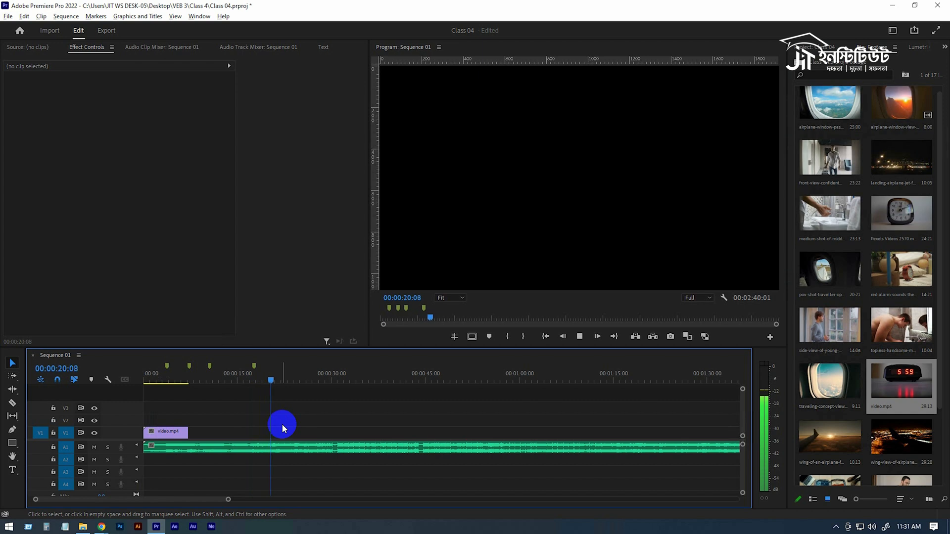
key(m)
key(m)
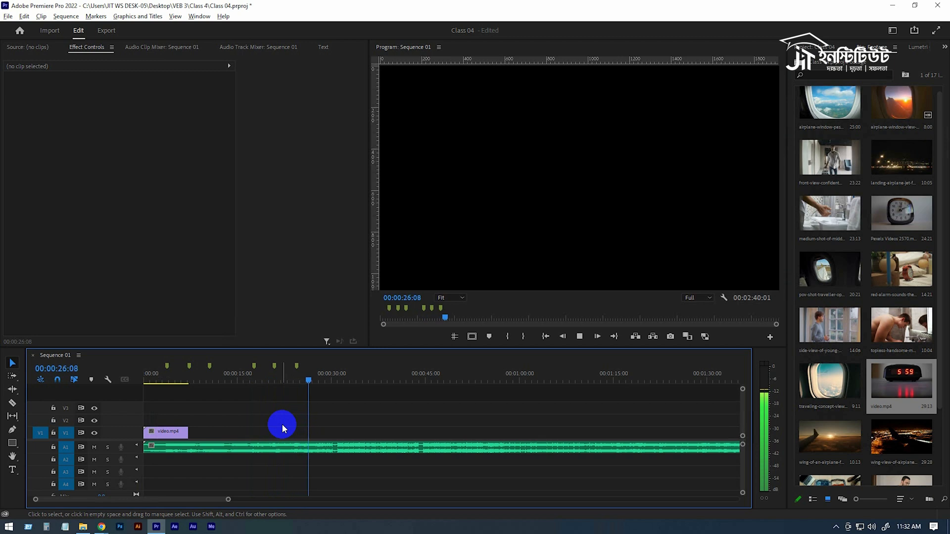
key(m)
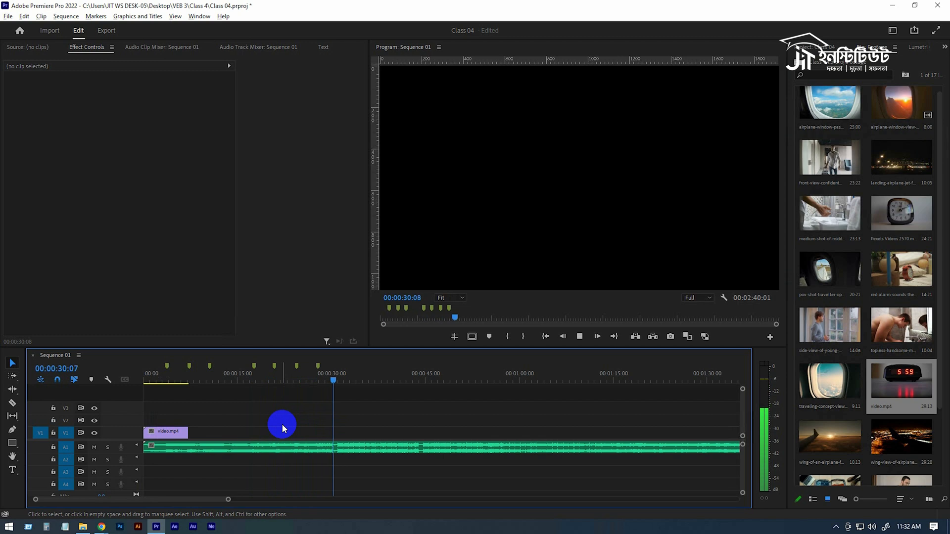
key(m)
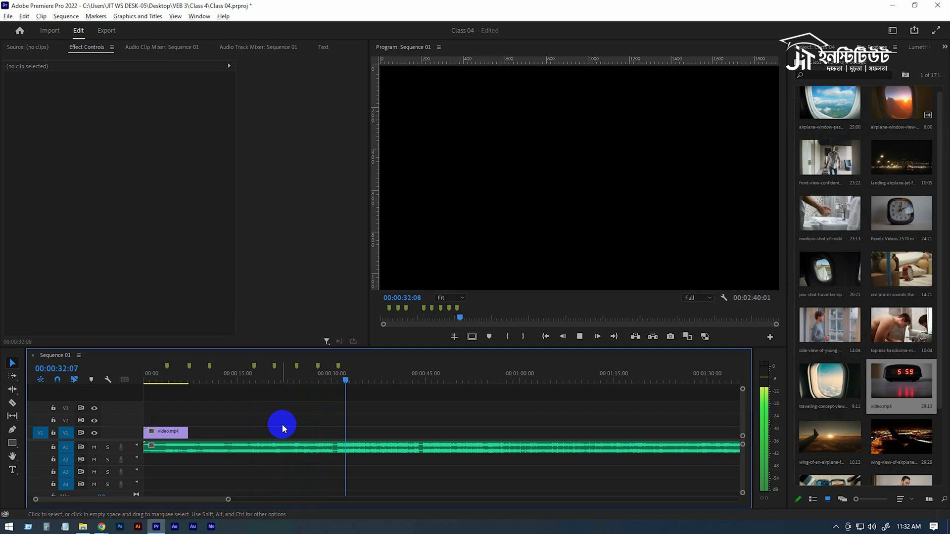
key(m)
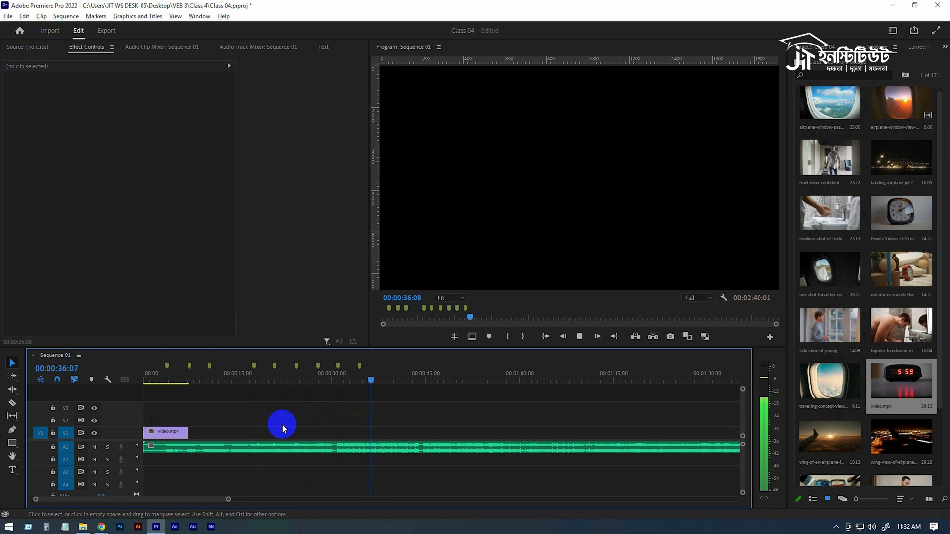
key(m)
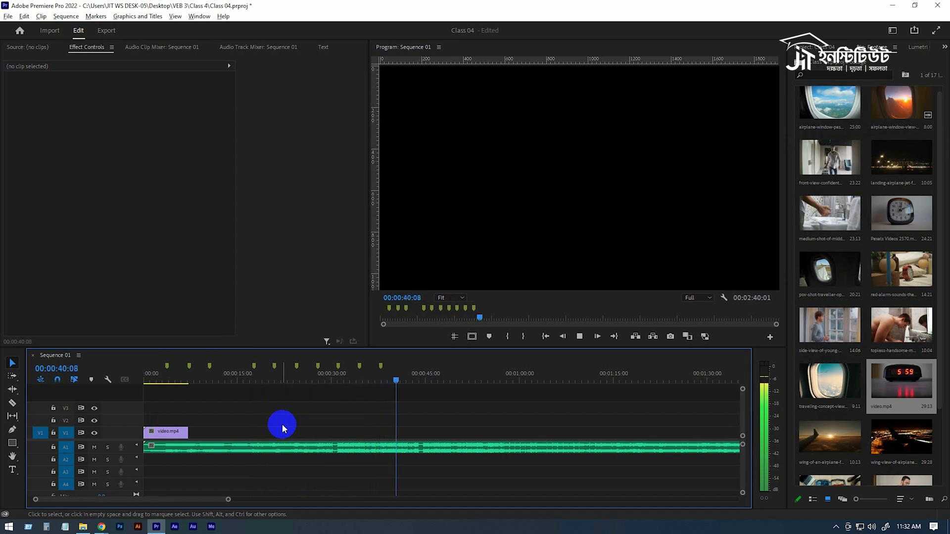
key(m)
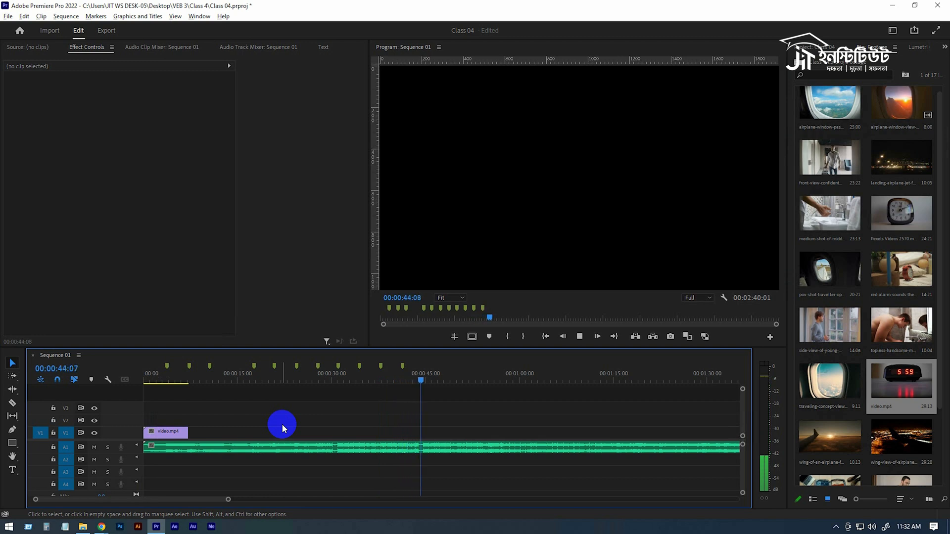
key(m)
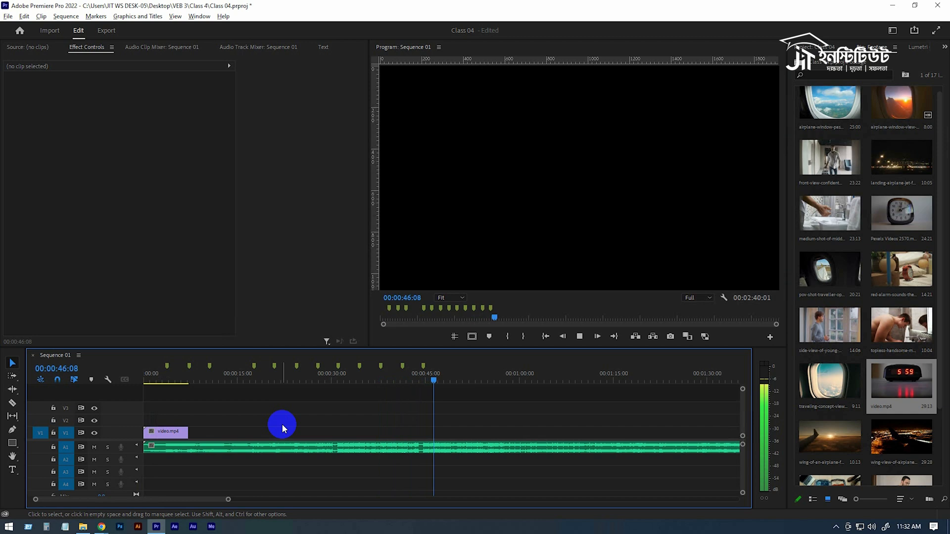
key(m)
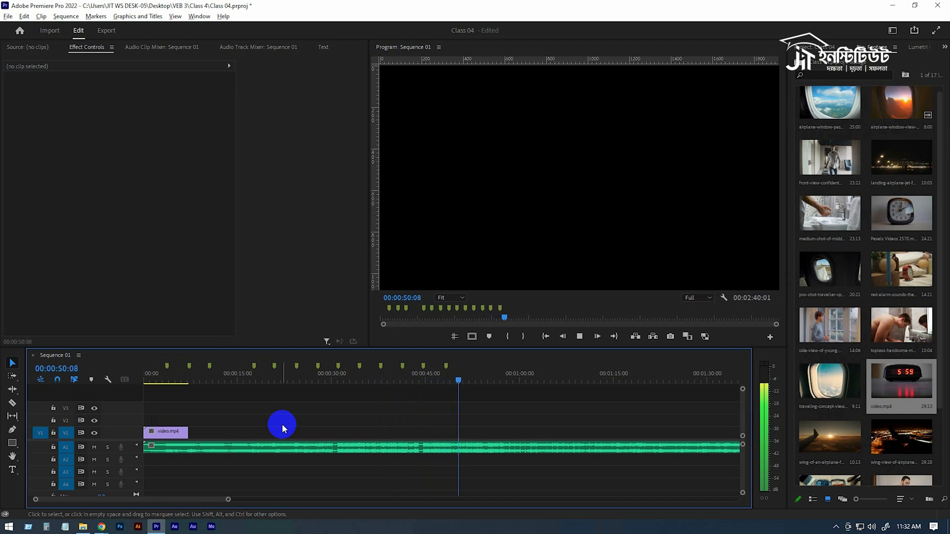
key(m)
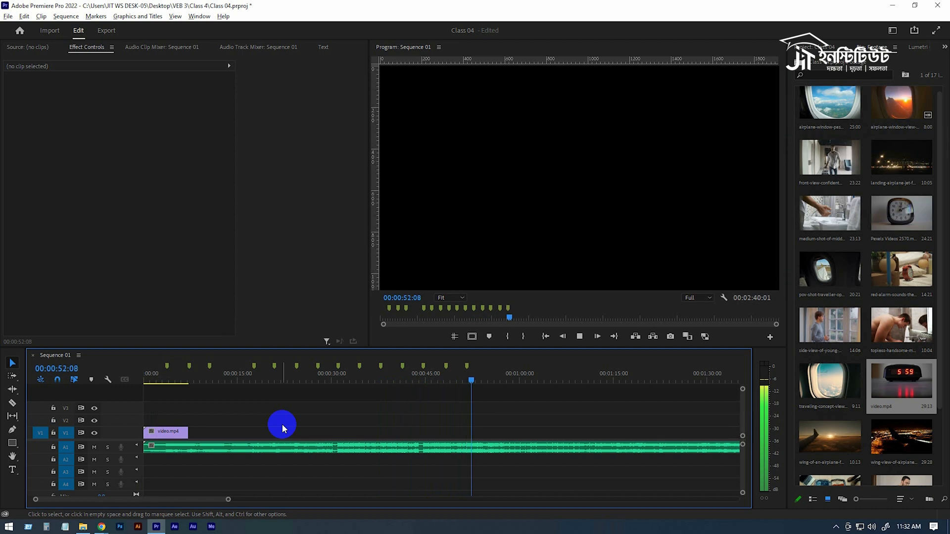
key(space)
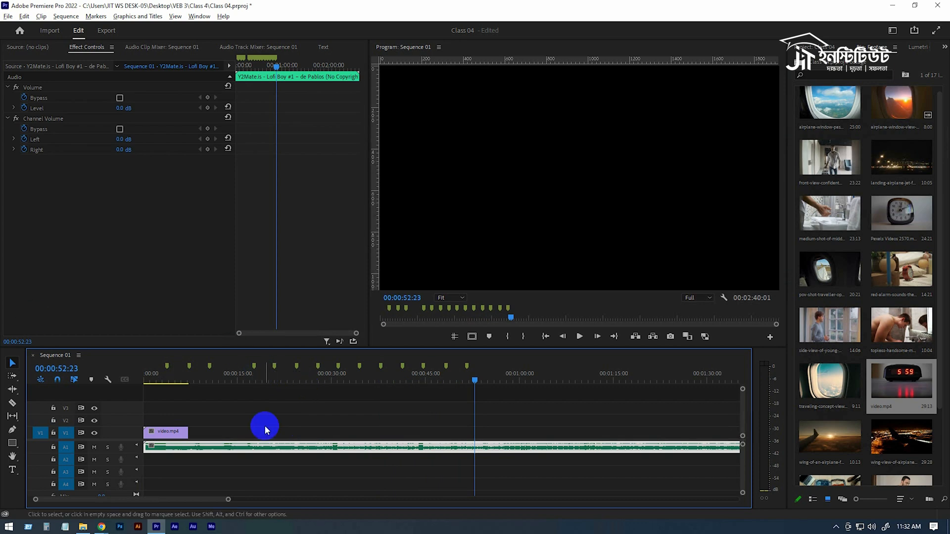
- Replay the opening from the sequence start and trim video.mp4's end to the first beat marker
click(202, 451)
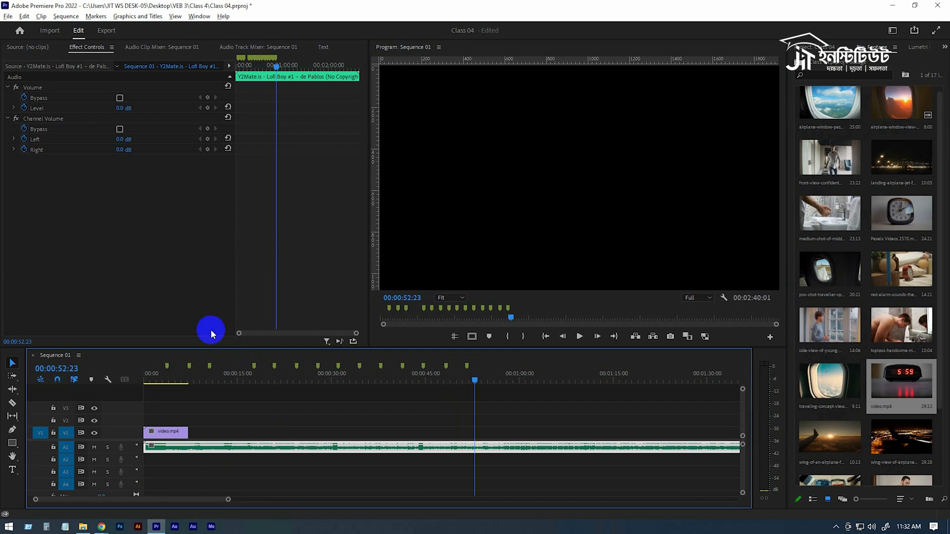
drag(163, 380, 80, 388)
key(space)
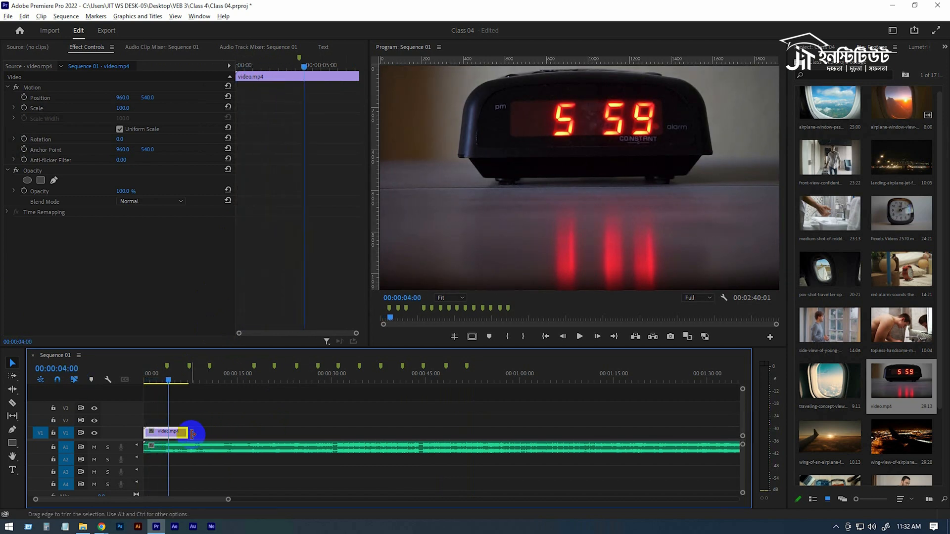
drag(171, 375, 127, 378)
drag(185, 433, 166, 433)
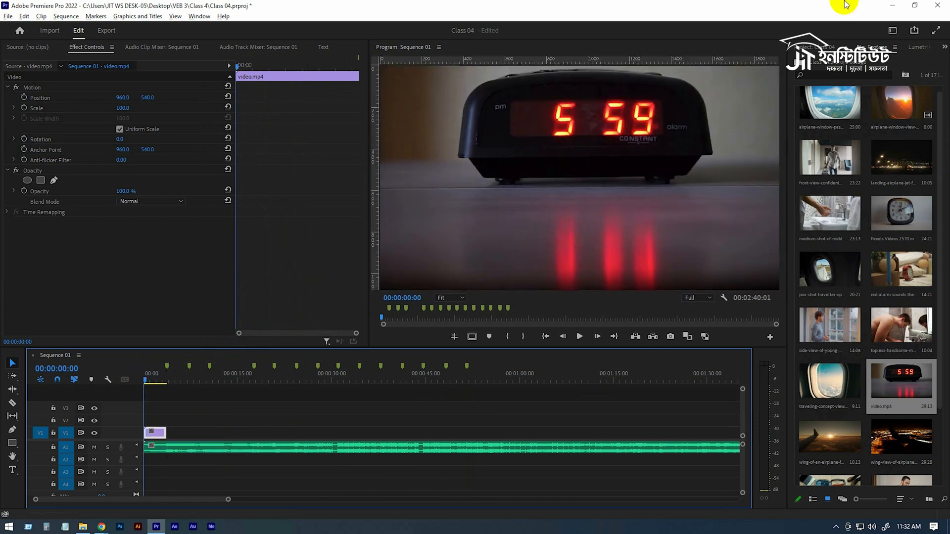
- Place the Digital Watch Alarm sound on A2 at the sequence start and trim its end to the second beat marker
click(827, 46)
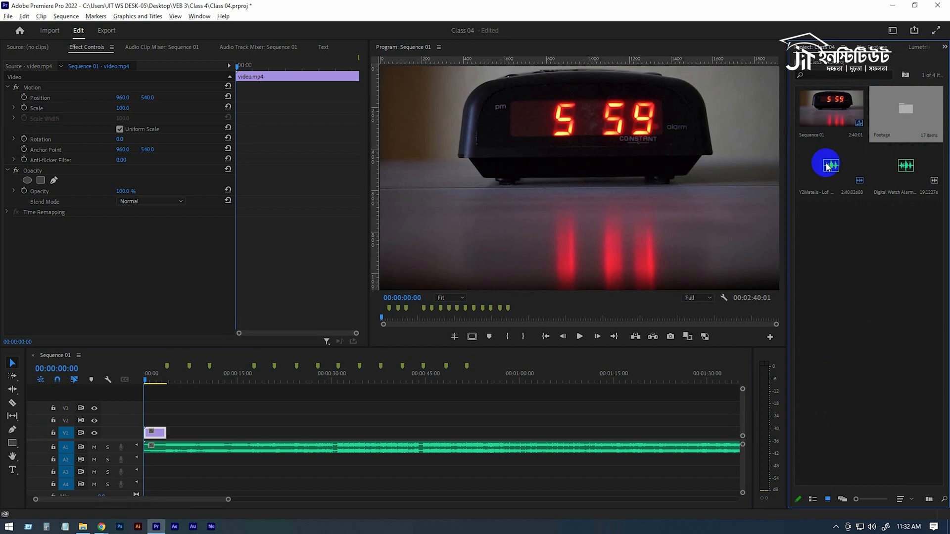
drag(900, 169, 140, 460)
drag(263, 459, 159, 463)
key(space)
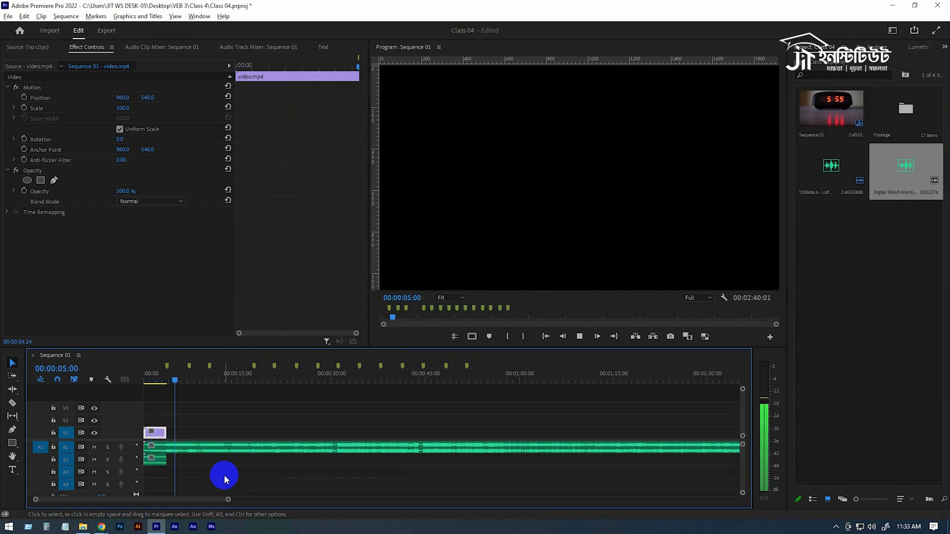
key(space)
drag(167, 463, 189, 462)
- Open the Footage bin and try the red-alarm-sounds clip on V1 right after video.mp4
click(158, 379)
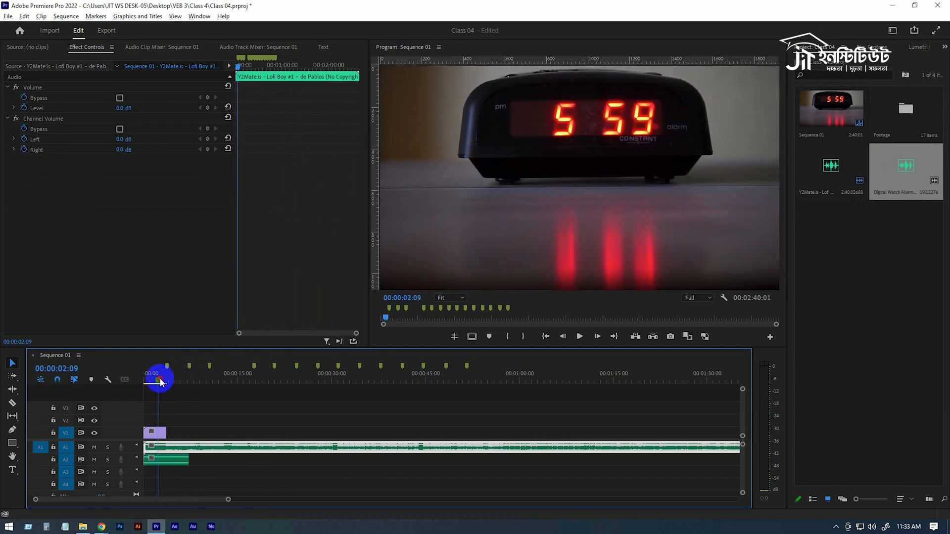
double_click(906, 105)
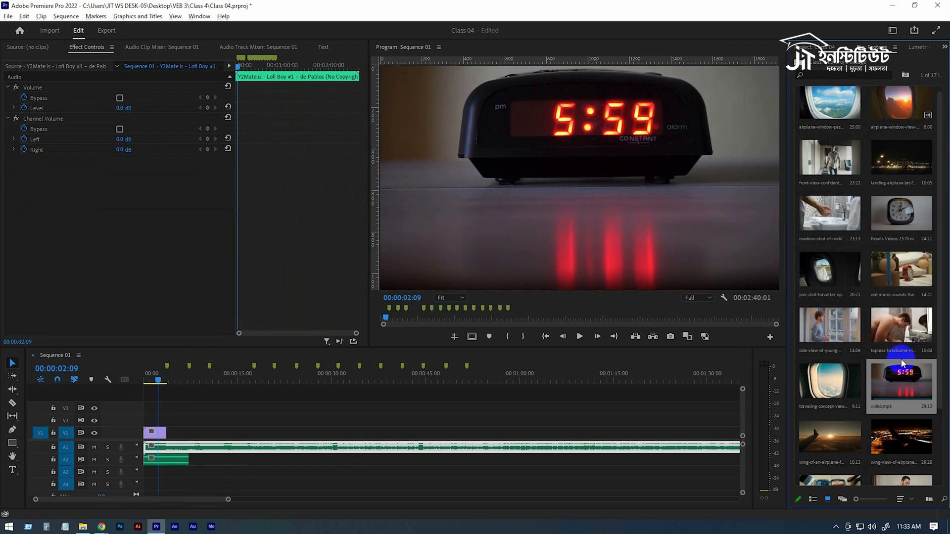
scroll(902, 363, up, 1)
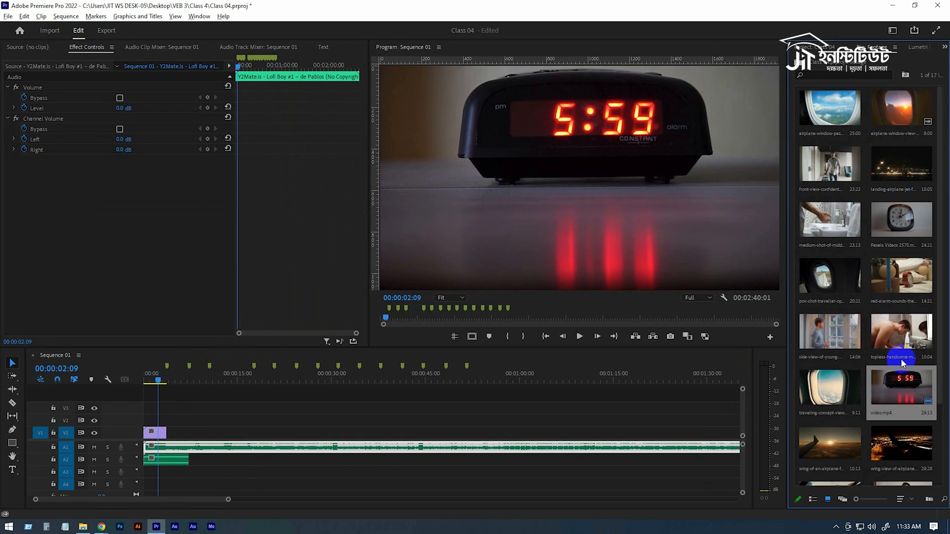
click(891, 280)
click(263, 436)
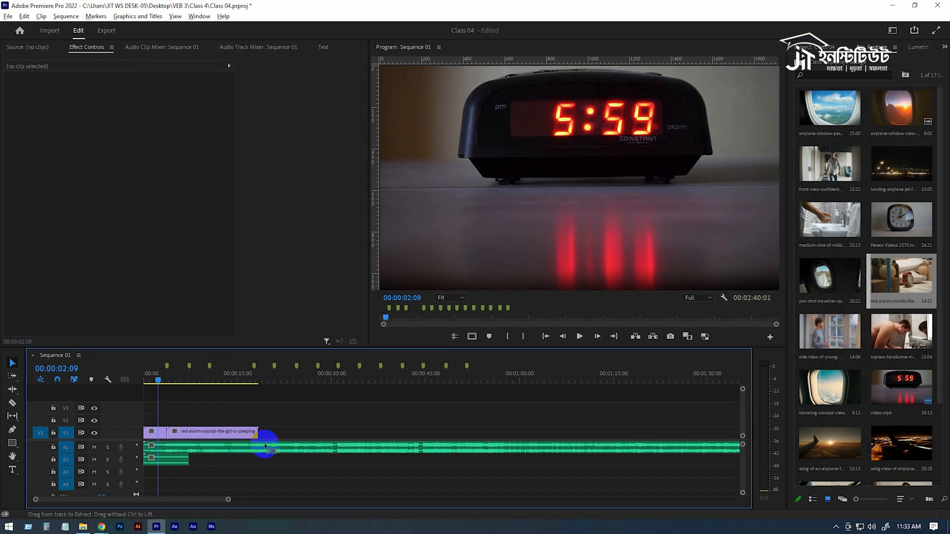
- Place the young-man-waking-up clip after video.mp4 on V1, trim its end to the second beat marker, and shorten the alarm sound to 00:00:06:20
scroll(887, 322, down, 2)
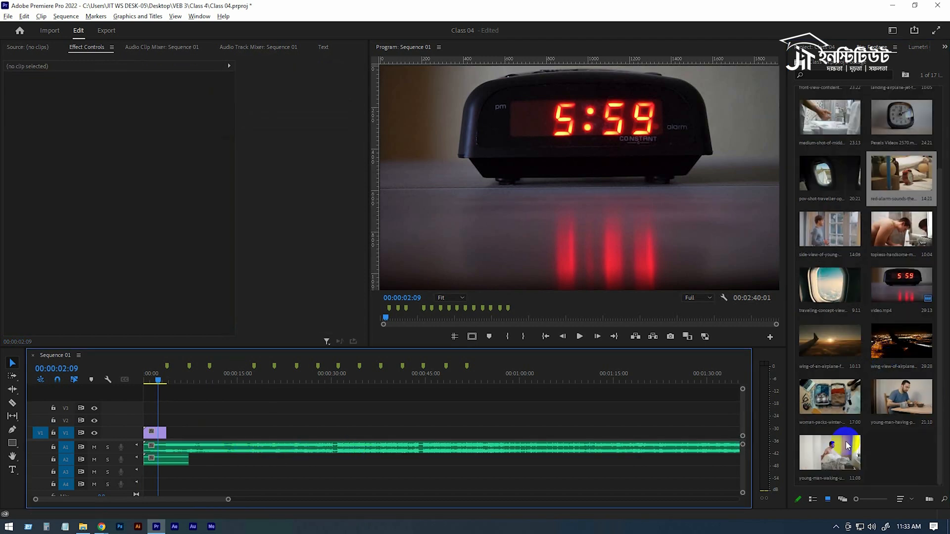
drag(818, 450, 173, 435)
key(space)
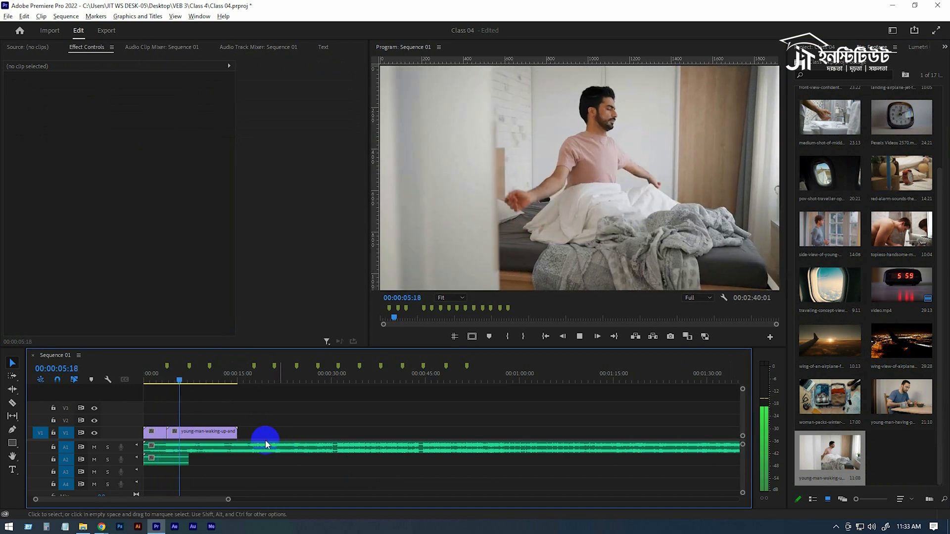
drag(237, 431, 186, 460)
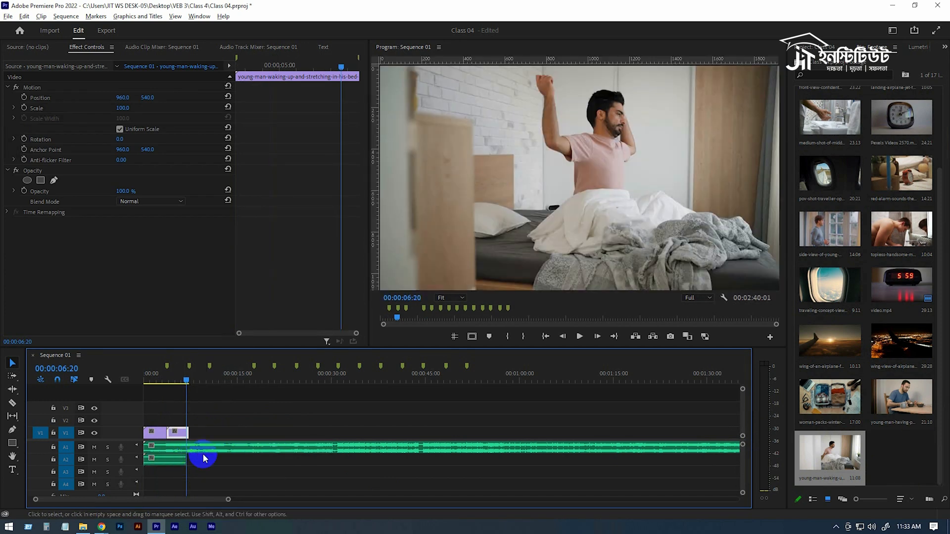
key(space)
- Add the topless-handsome-man clip after the waking-up clip on V1, trim its end to the third beat marker, and replay the cut
click(449, 445)
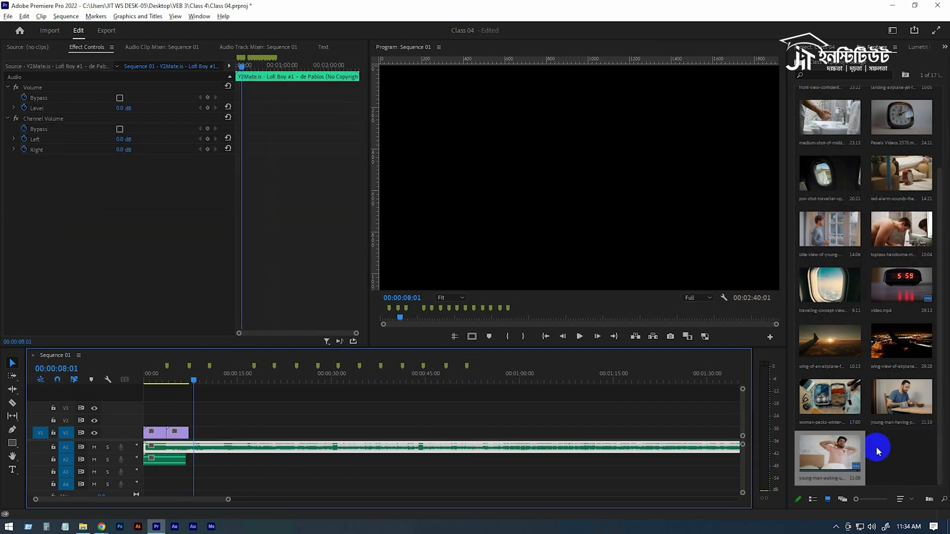
drag(904, 231, 191, 435)
drag(253, 432, 210, 429)
drag(197, 378, 153, 383)
key(space)
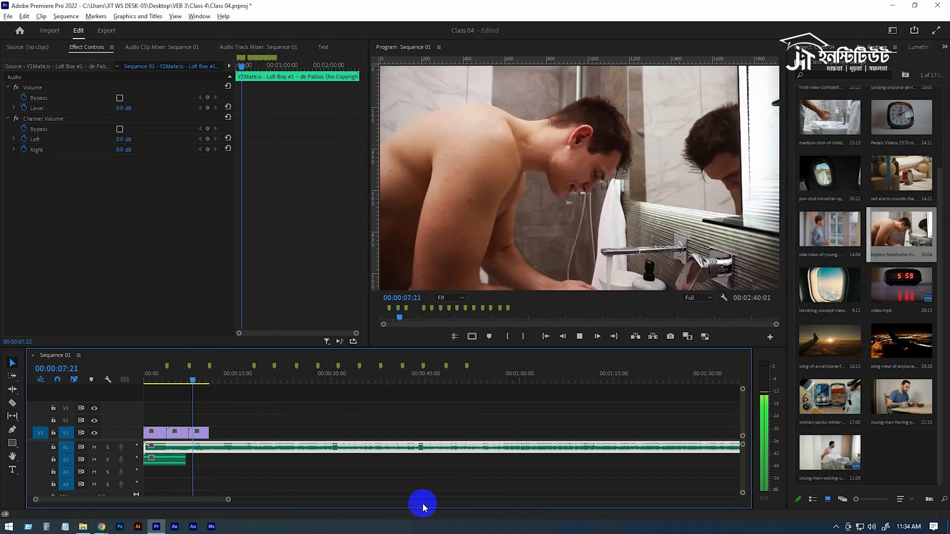
click(198, 379)
drag(197, 378, 188, 380)
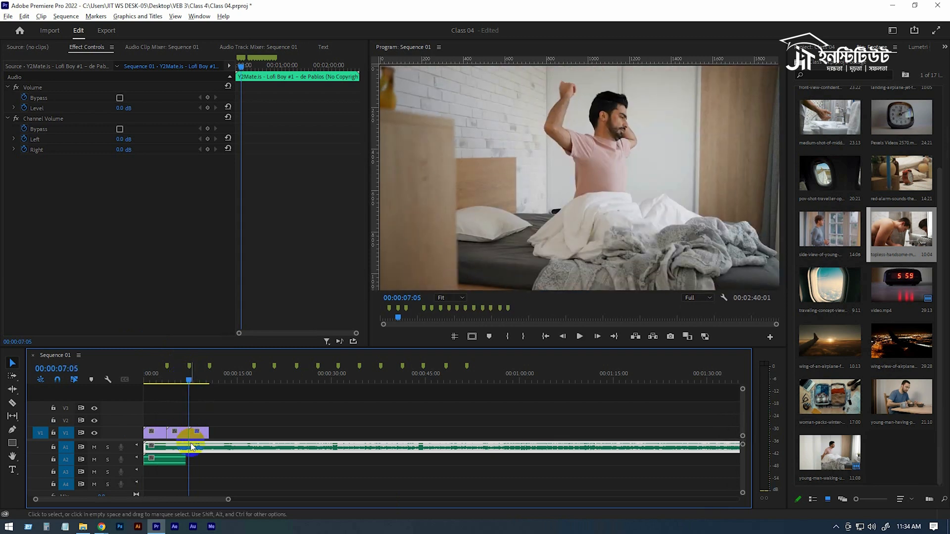
key(space)
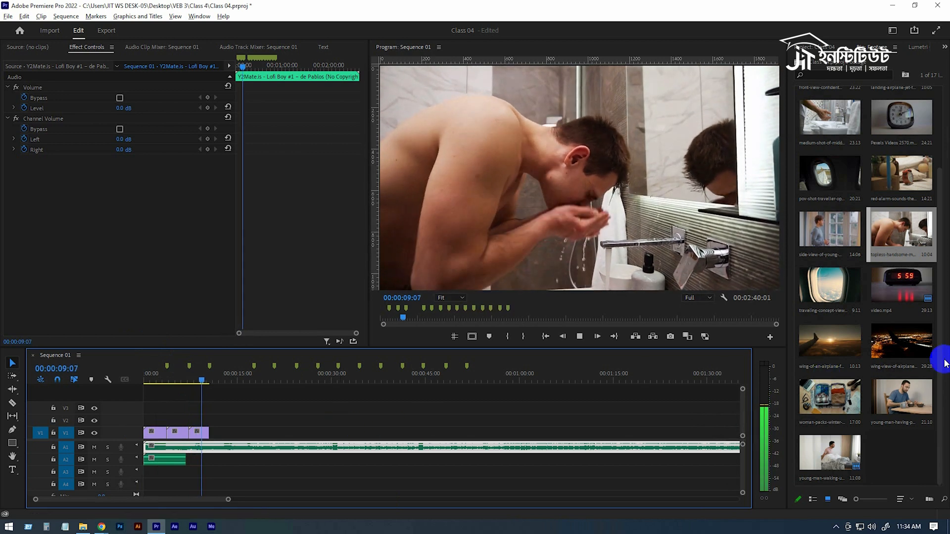
key(space)
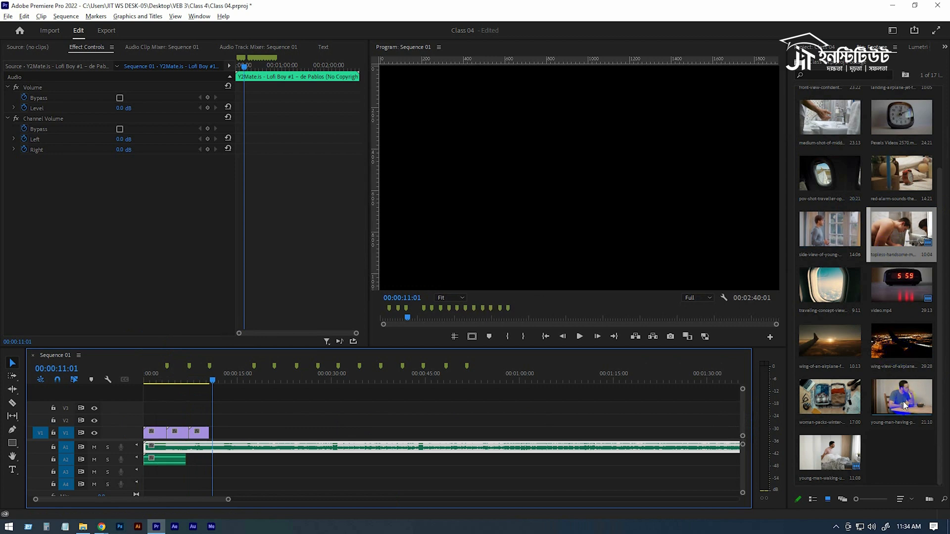
- Add the medium-shot hand-washing clip next on V1 and trim its end on the beat at about 14 seconds
scroll(904, 404, up, 3)
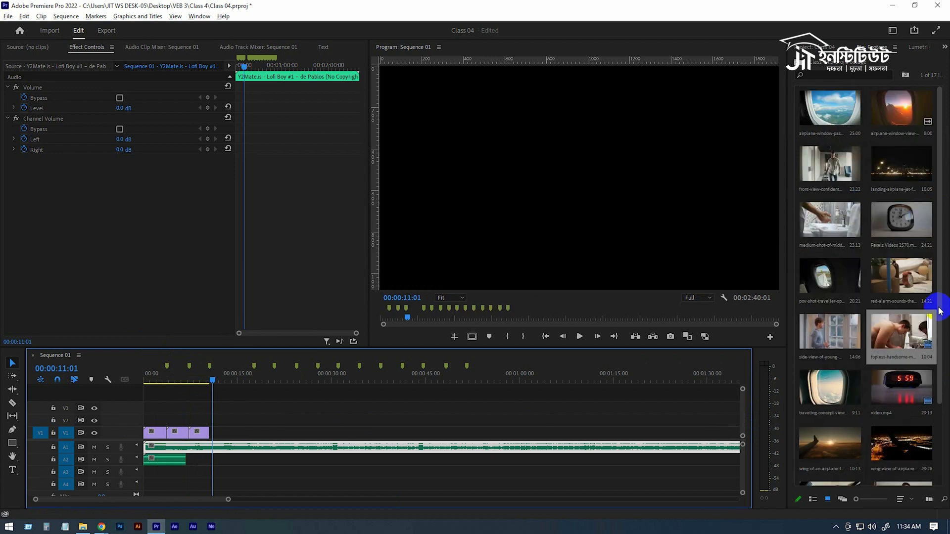
drag(823, 240, 208, 438)
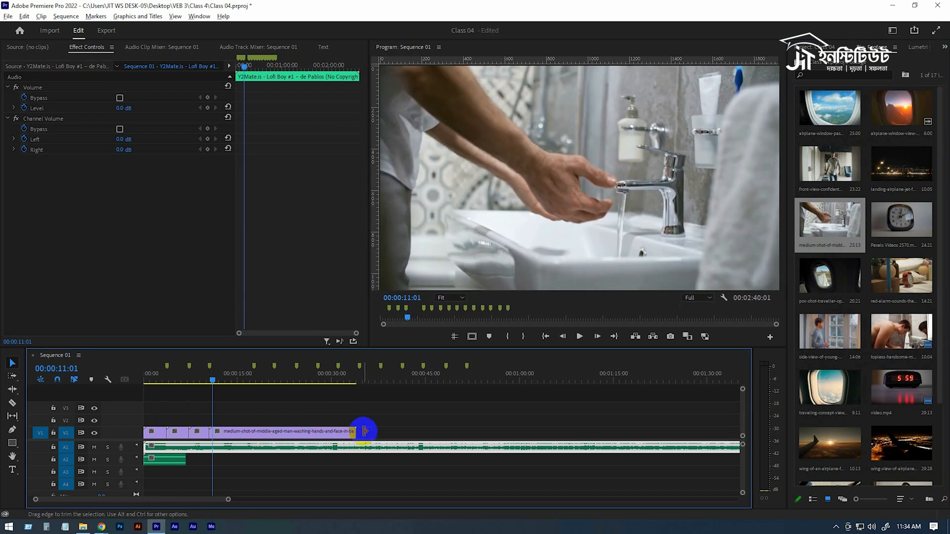
drag(363, 432, 229, 432)
key(space)
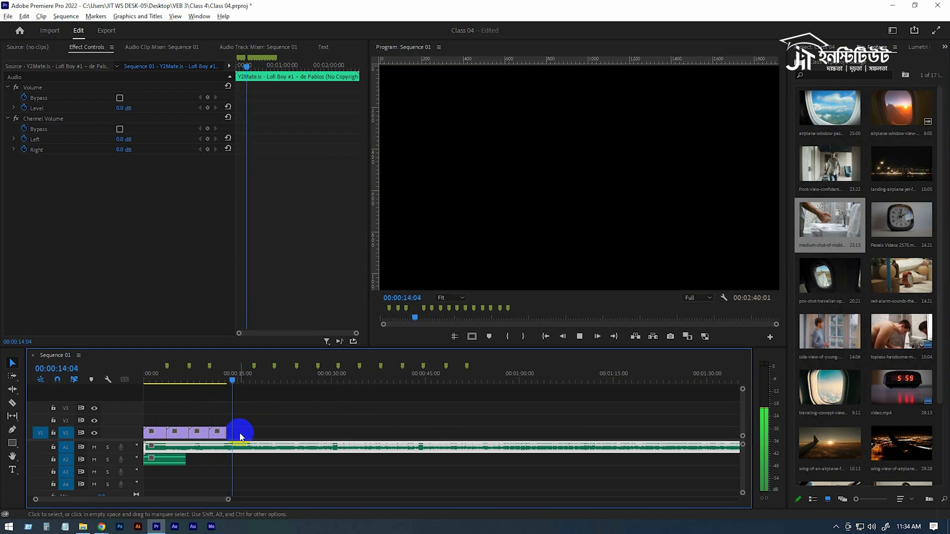
drag(231, 433, 231, 435)
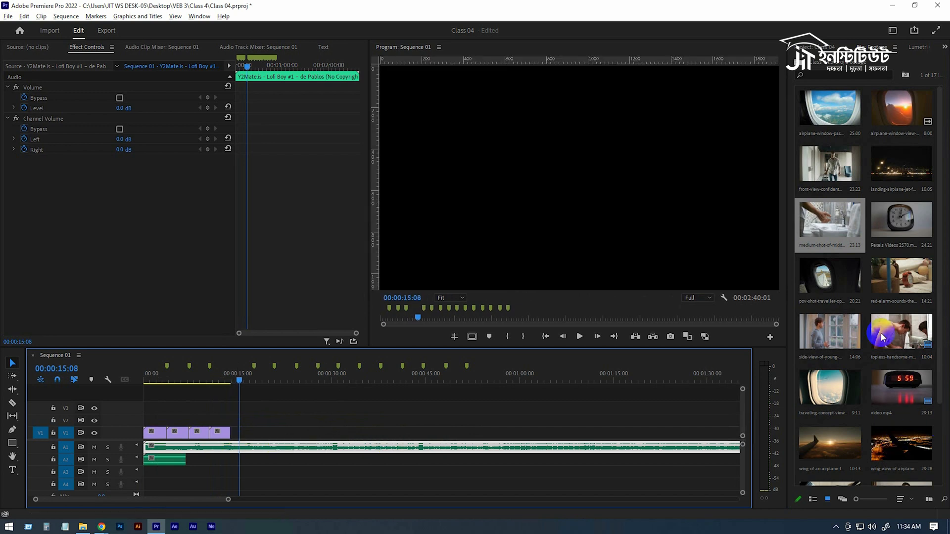
- Add the young-man-having-porridge clip after the hand-washing clip on V1 and trim its end to 00:00:17:08 after playing it through
drag(237, 380, 225, 380)
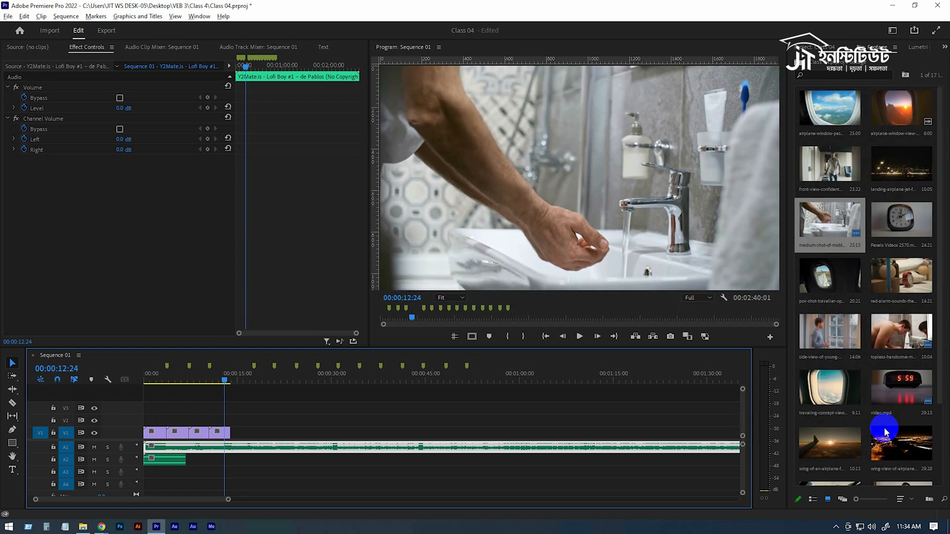
scroll(878, 297, down, 2)
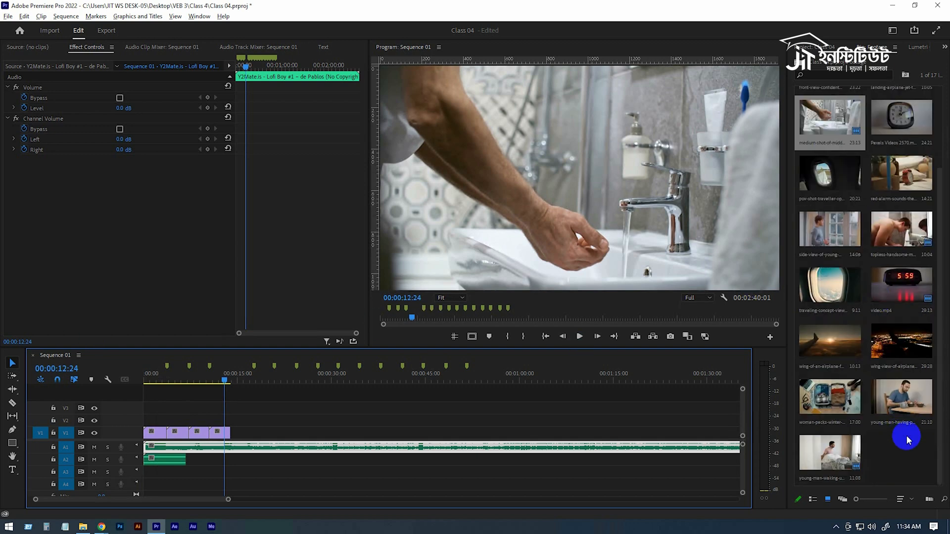
drag(915, 397, 237, 435)
drag(365, 432, 254, 430)
key(space)
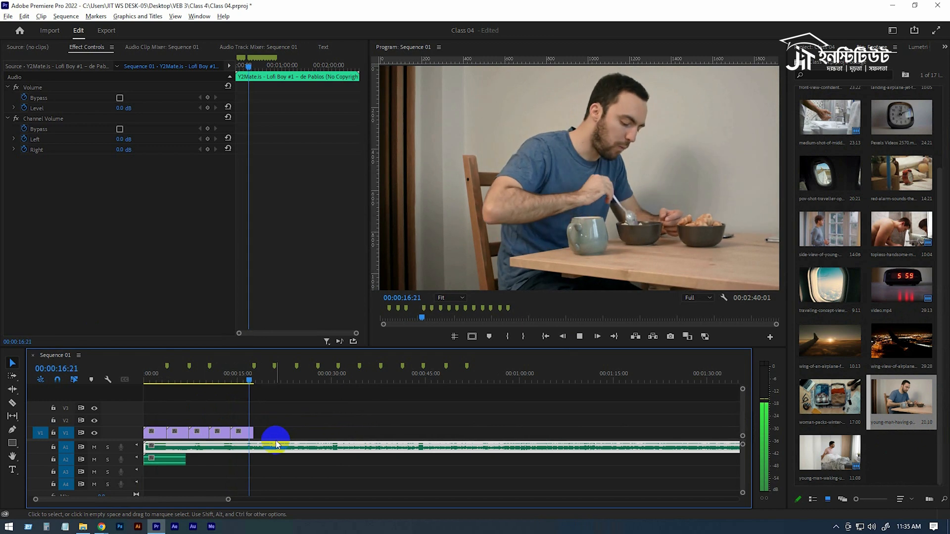
key(space)
drag(266, 376, 254, 382)
drag(254, 433, 252, 433)
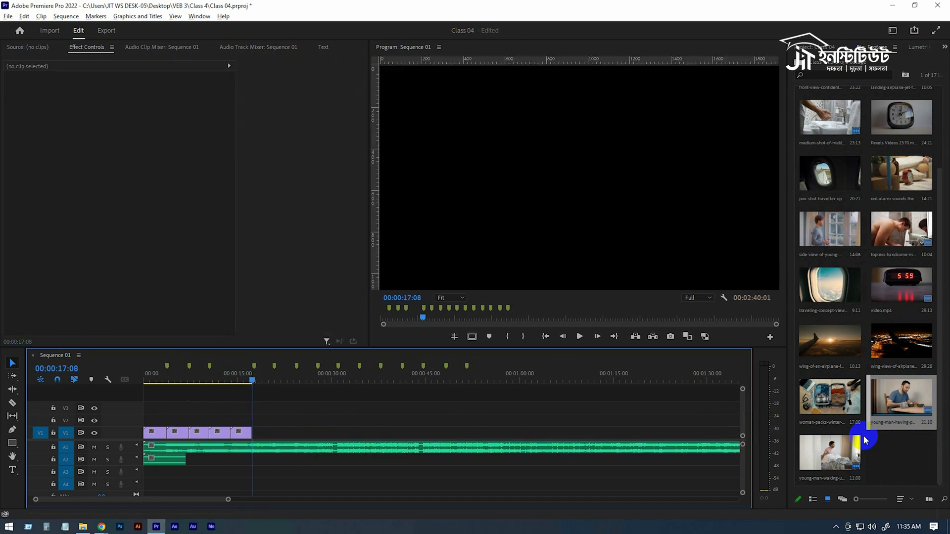
- Add the side-view-of-young-man clip after the porridge clip, trim its end to the next beat marker, and play through both clips
drag(827, 254, 254, 446)
drag(338, 432, 276, 423)
click(237, 382)
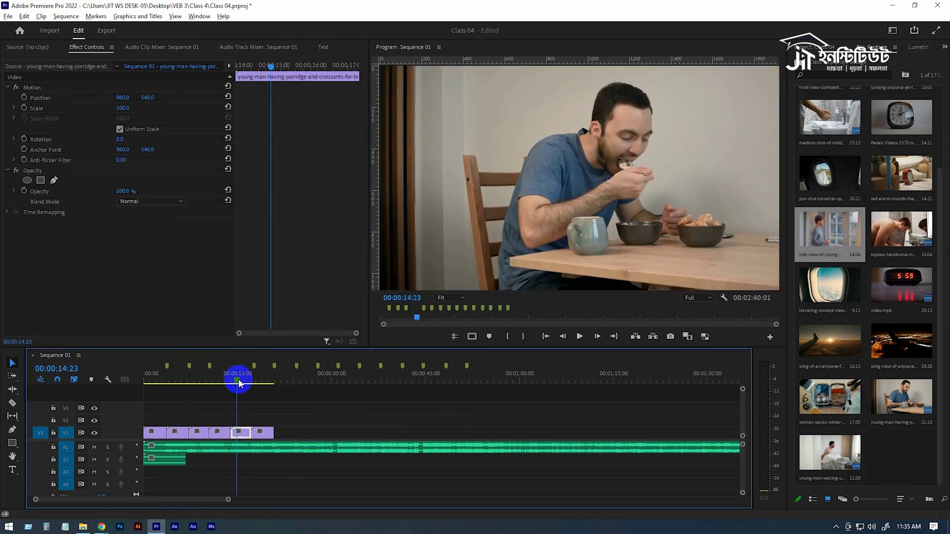
key(space)
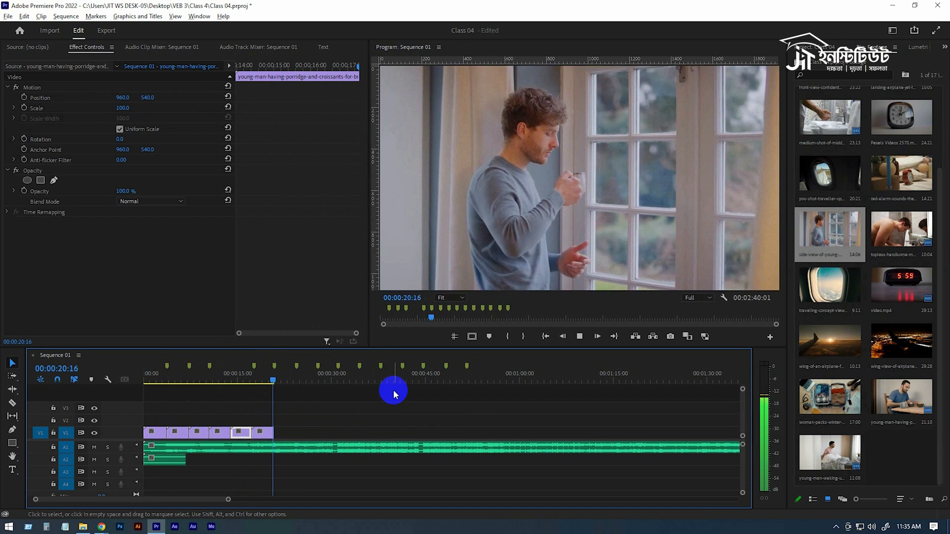
key(space)
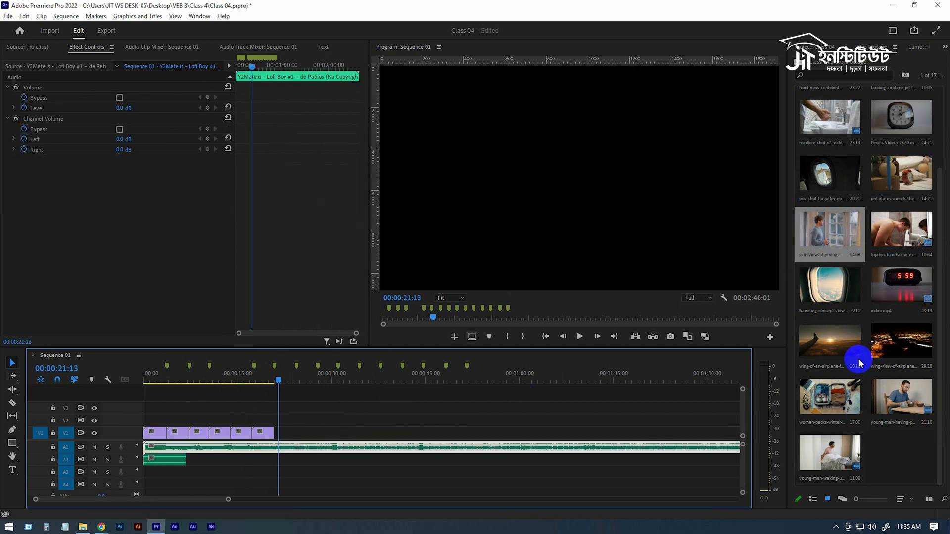
- Add the woman-packs-winter clip after the side-view clip on V1 and trim its end to the next beat marker
scroll(933, 439, up, 2)
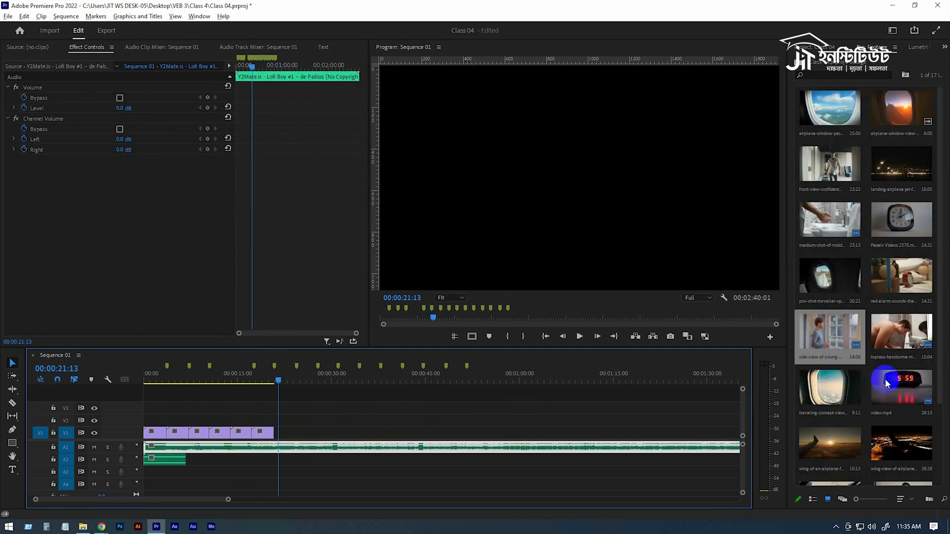
scroll(885, 383, down, 2)
drag(819, 410, 275, 431)
drag(381, 433, 296, 430)
click(265, 379)
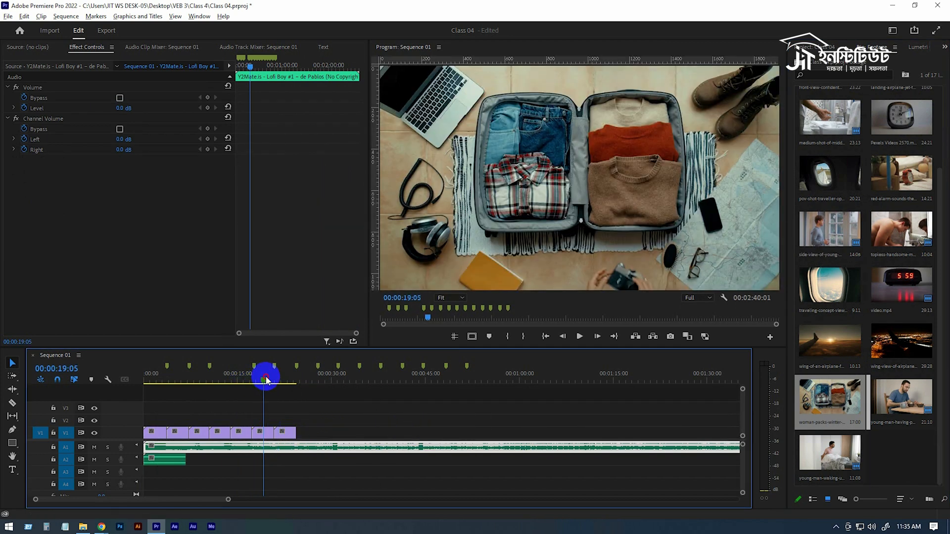
- Play through the suitcase-packing clip, trim its end to 00:00:24:06, and move the nearby beat marker to that frame
key(space)
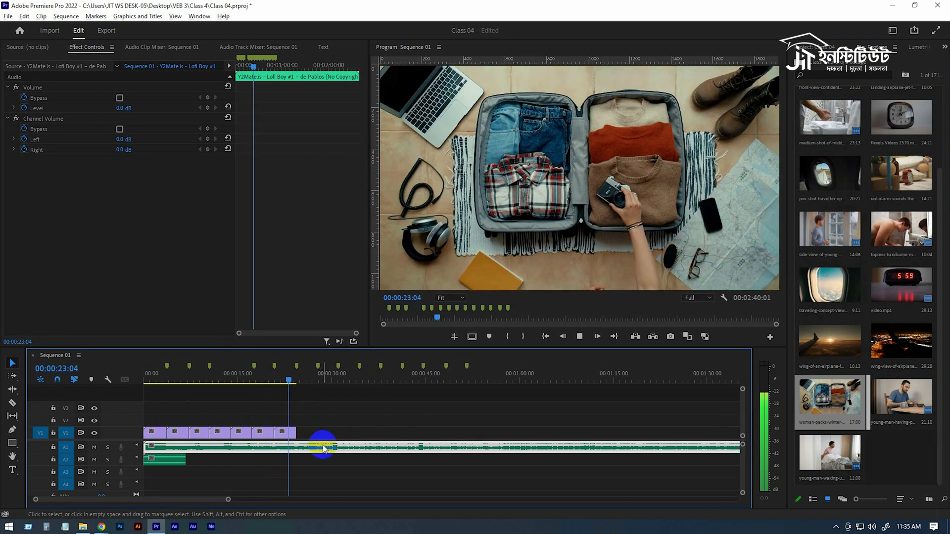
key(space)
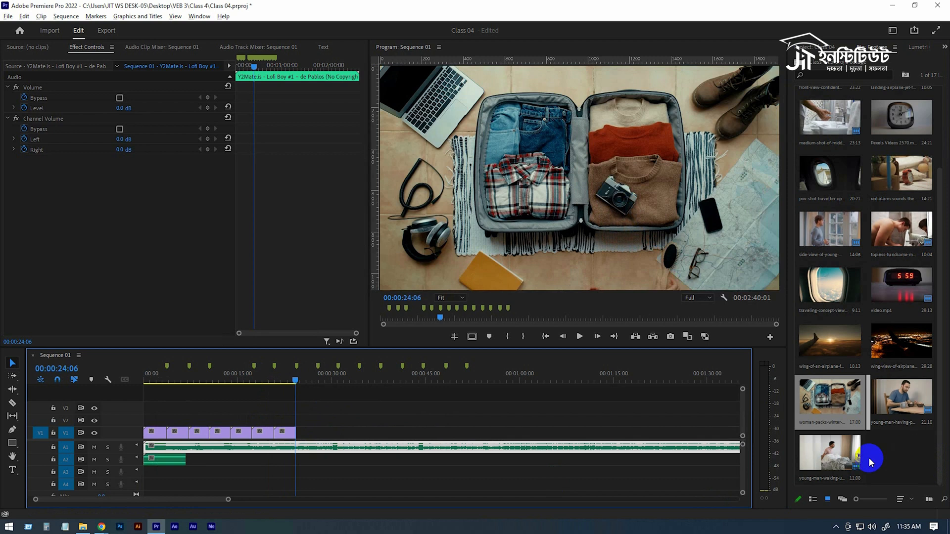
drag(298, 435, 295, 435)
drag(292, 362, 296, 367)
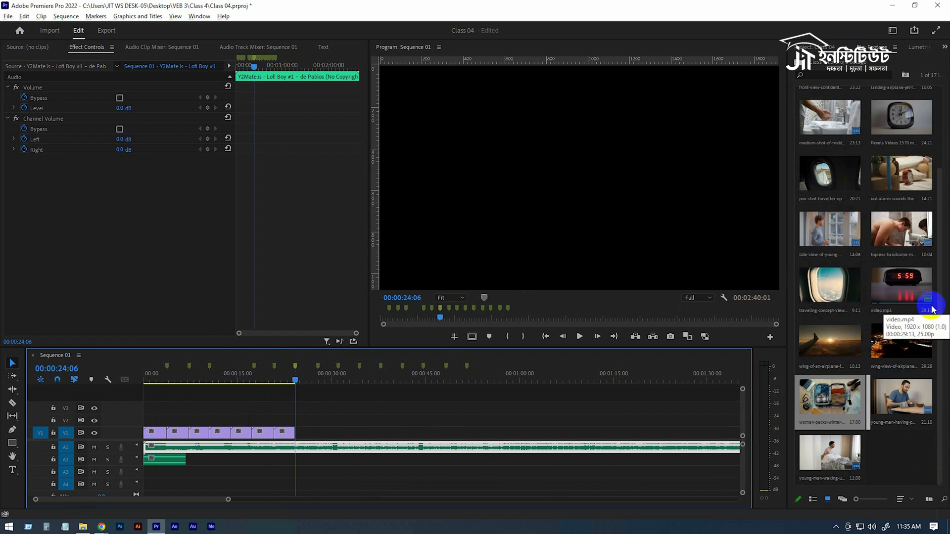
- Add the front-view-confident-man clip after the suitcase clip on V1, trim its end to the next beat marker, and play it through
scroll(914, 442, up, 2)
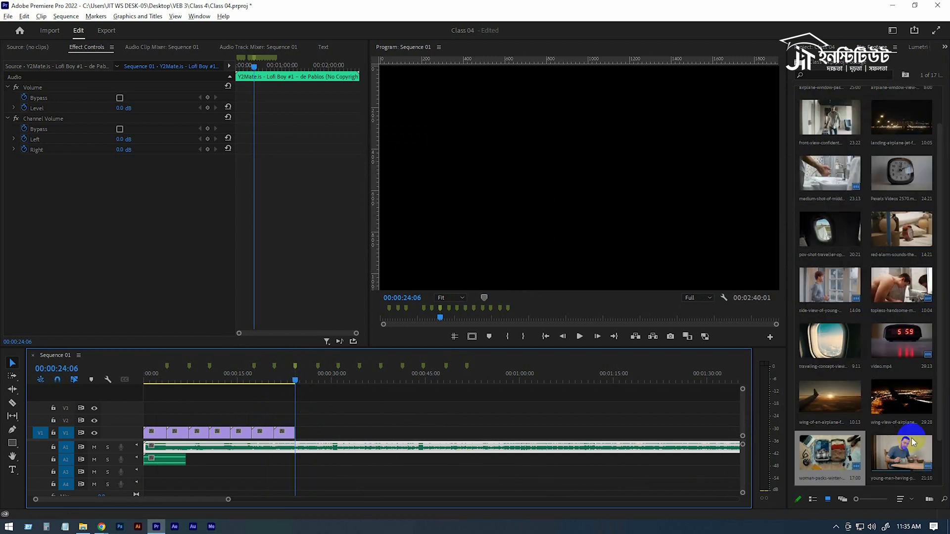
drag(829, 164, 294, 438)
drag(444, 431, 322, 419)
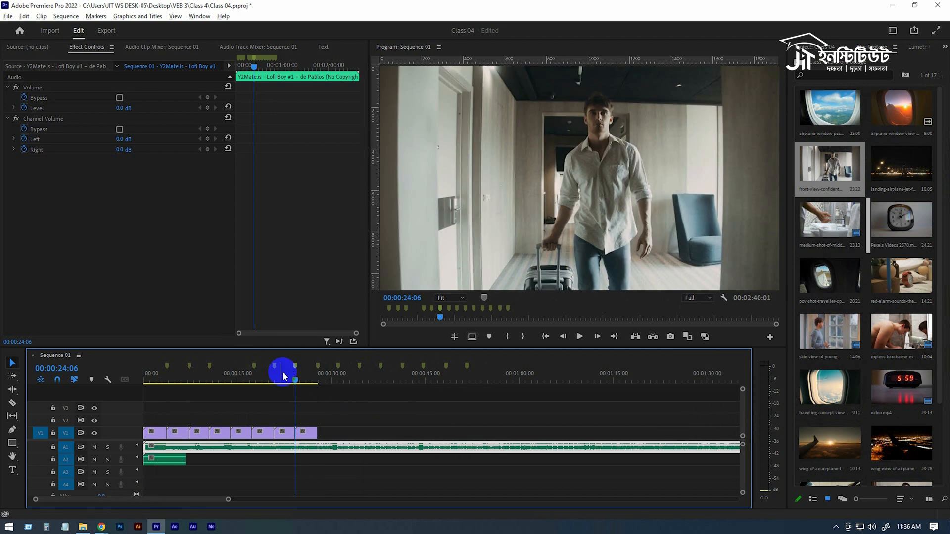
click(290, 381)
key(space)
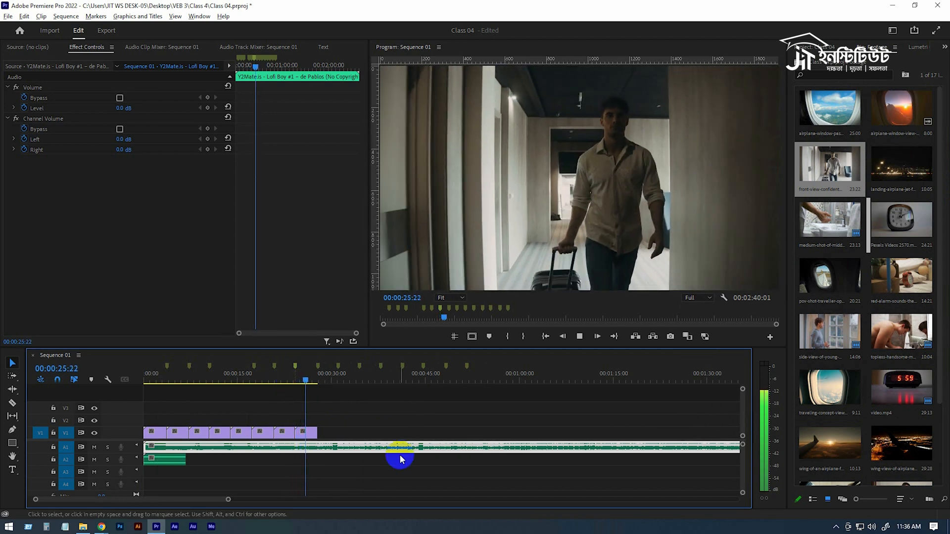
key(space)
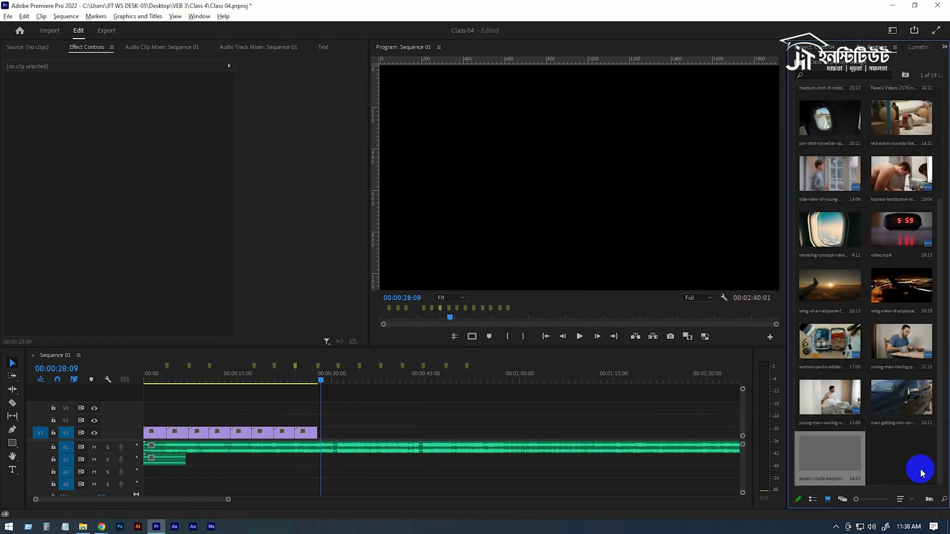
- Place the pexels clip of the man at the airport window after the corridor clip on V1 and preview the cut between them
drag(830, 453, 322, 429)
mouse_move(321, 378)
mouse_down()
mouse_move(306, 377)
mouse_move(314, 381)
mouse_up()
key(space)
click(321, 382)
key(space)
- Replay the sequence from about 15 seconds and around the latest cuts to check their timing against the beat
click(237, 380)
key(space)
click(298, 381)
key(space)
key(space)
click(309, 380)
key(space)
key(space)
click(319, 380)
key(space)
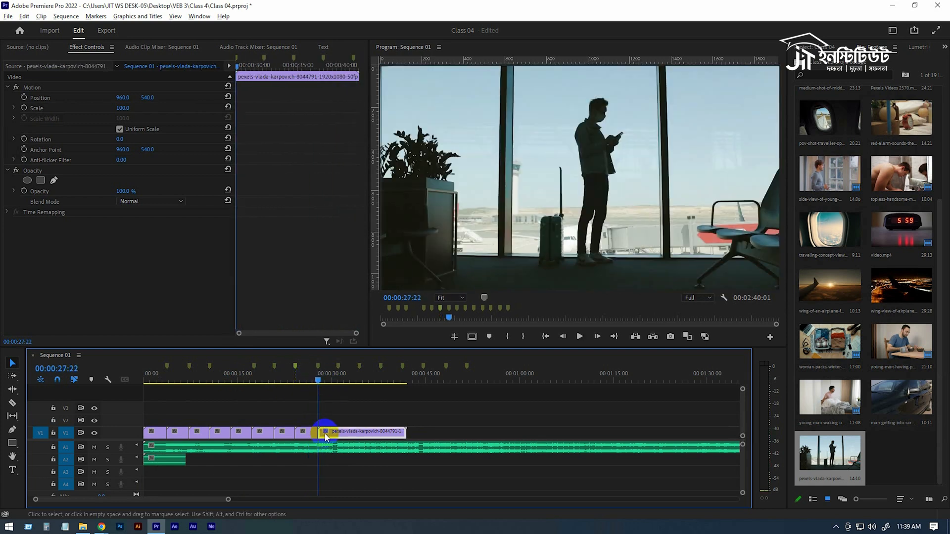
- Replay the cut from the corridor to the airport clip, shift the cut and its beat marker slightly earlier to about 27 seconds, and recheck it
key(space)
click(316, 380)
key(space)
key(space)
click(315, 377)
key(space)
key(space)
drag(317, 432, 324, 435)
click(312, 377)
key(space)
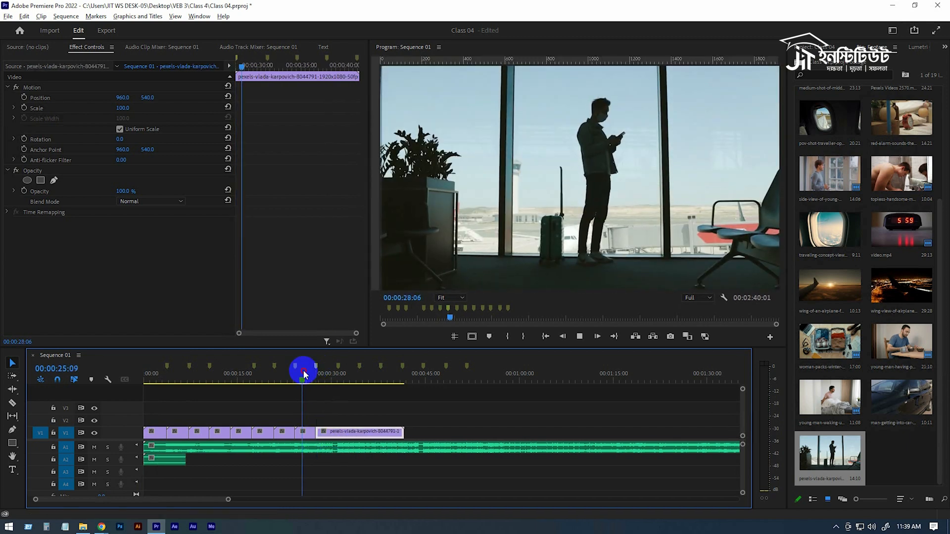
click(309, 376)
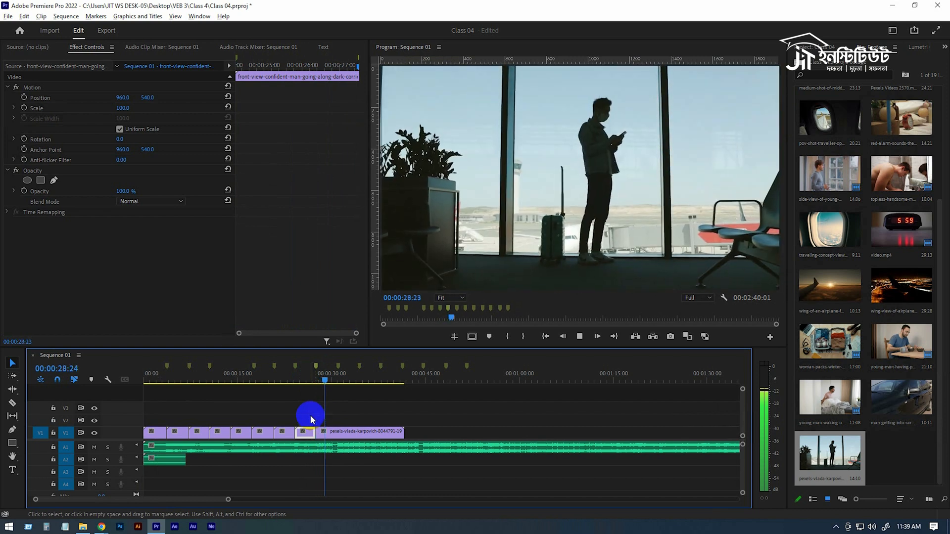
- Trim the end of the pexels airport clip on V1 to 00:00:30:06, at the break in the music
click(388, 425)
key(space)
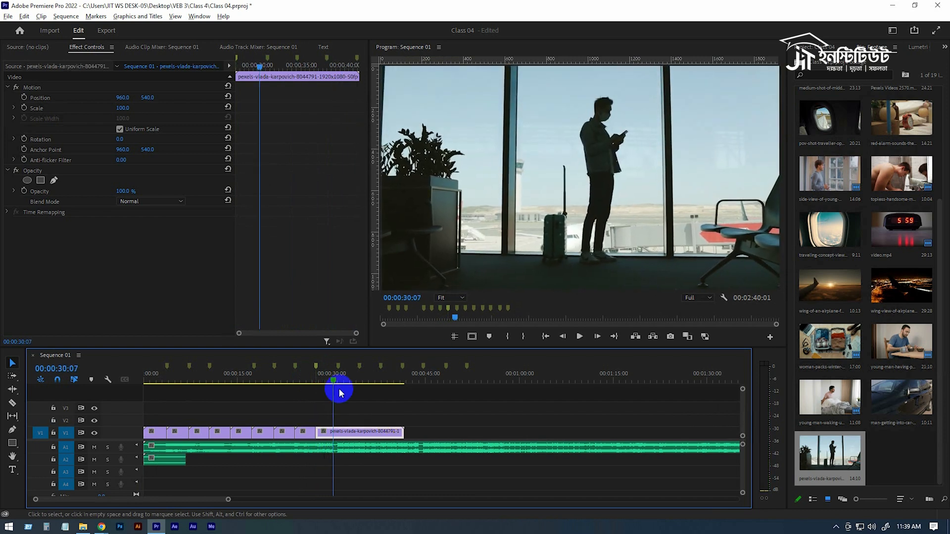
drag(332, 383, 333, 383)
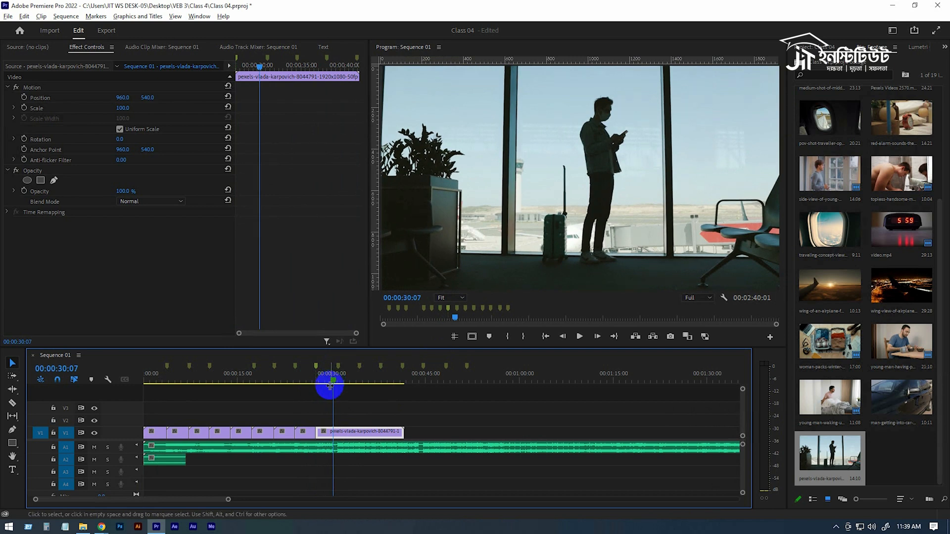
click(331, 384)
drag(399, 432, 326, 434)
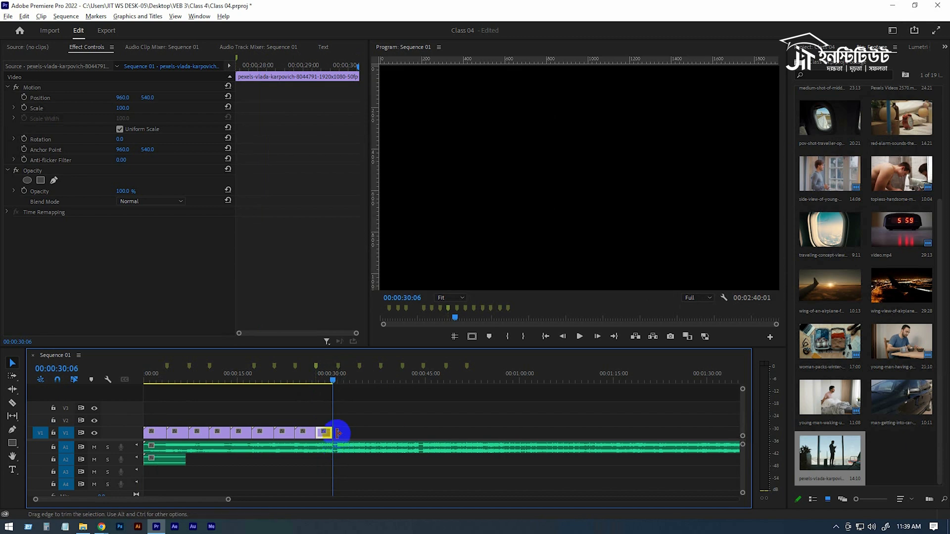
drag(227, 500, 169, 492)
click(435, 440)
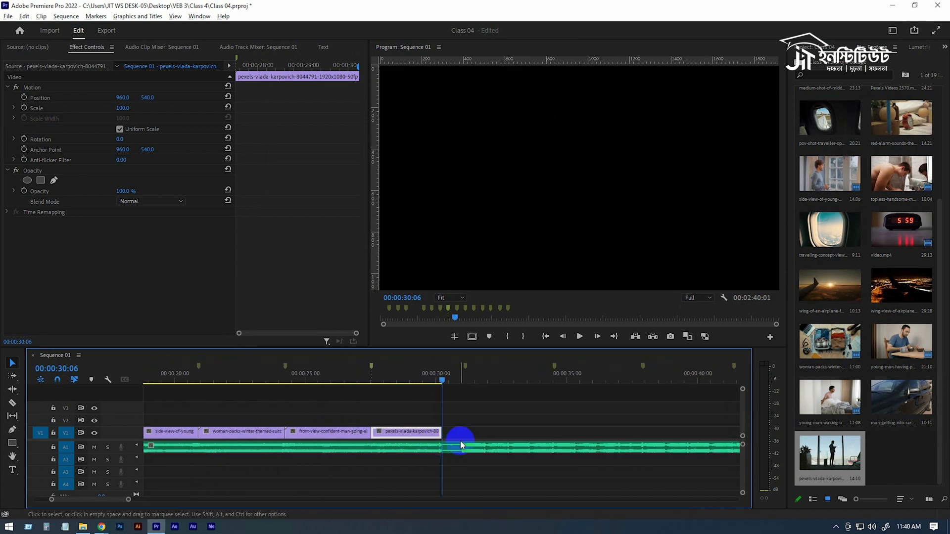
click(454, 435)
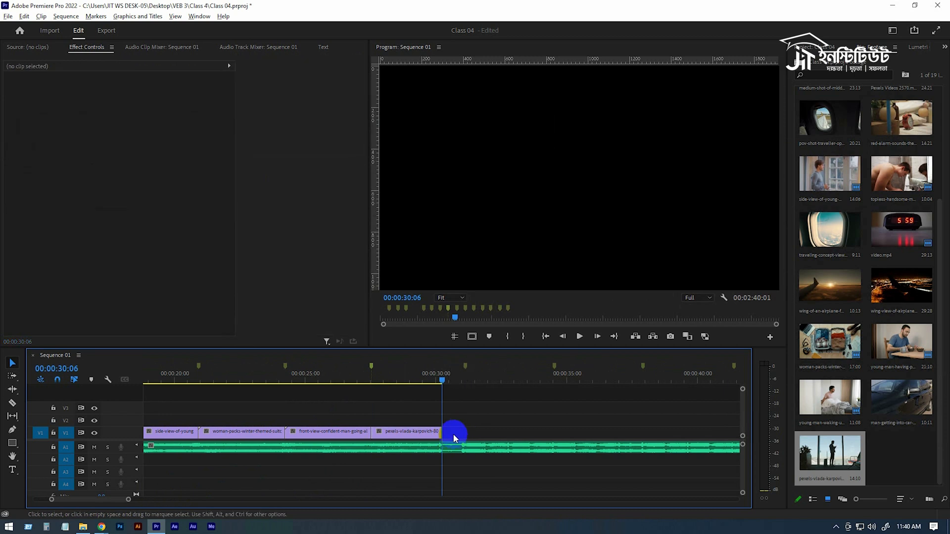
- Place the wing-of-an-airplane clip on V1 at 00:00:31:00 and trim its end to the next beat marker
click(454, 380)
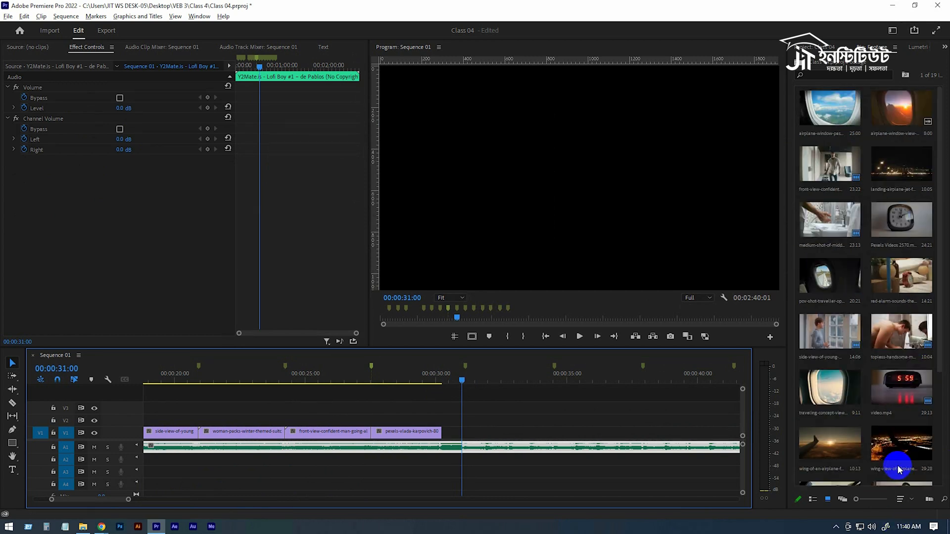
scroll(902, 476, up, 3)
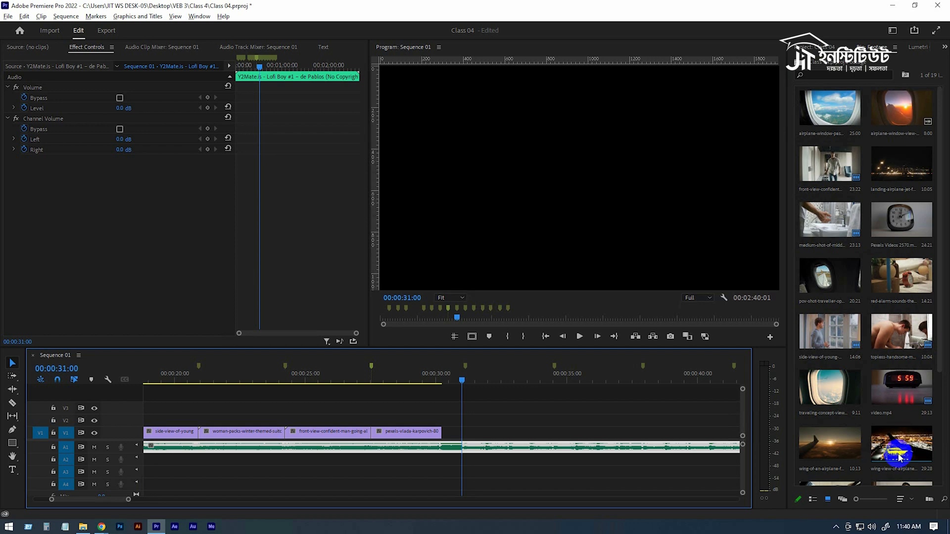
drag(817, 448, 461, 432)
drag(735, 435, 554, 437)
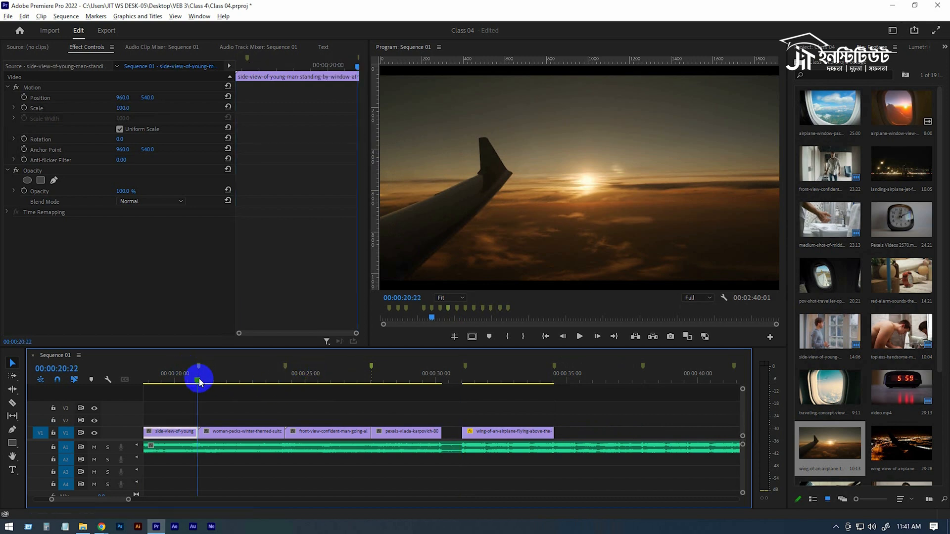
- Play the sequence from 00:00:20:22 through the gap into the airplane wing clip to check the timing
click(199, 380)
click(317, 468)
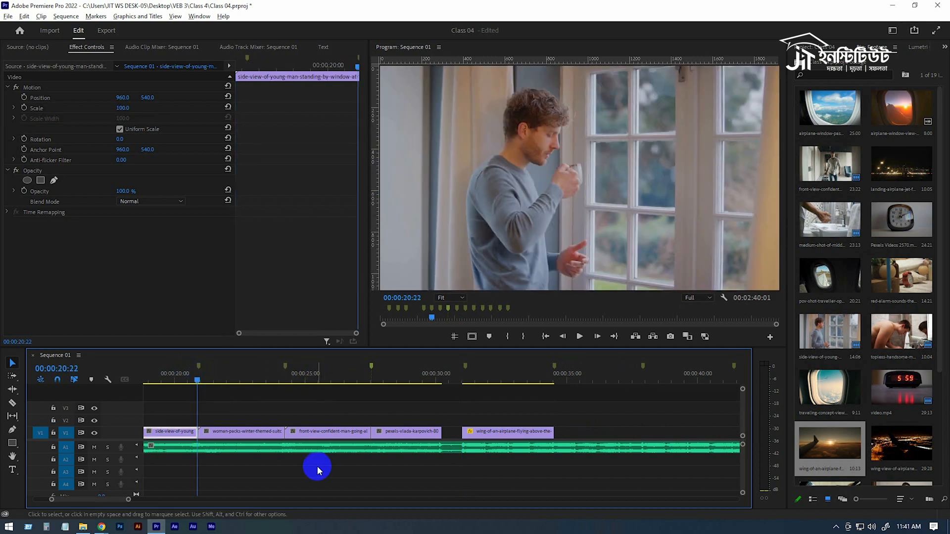
key(space)
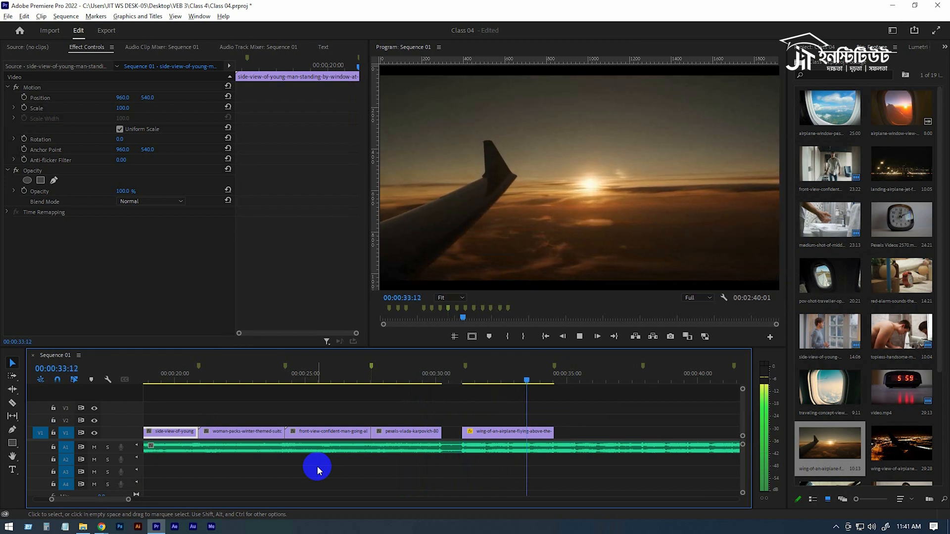
key(space)
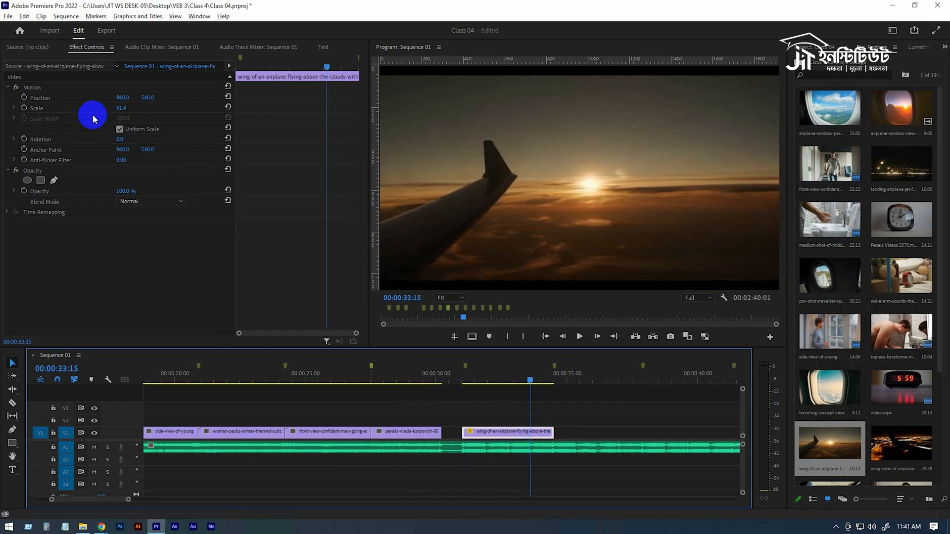
- Set the airplane wing clip's scale to 102.1 and replay the section from the airport clip onward
drag(121, 108, 162, 101)
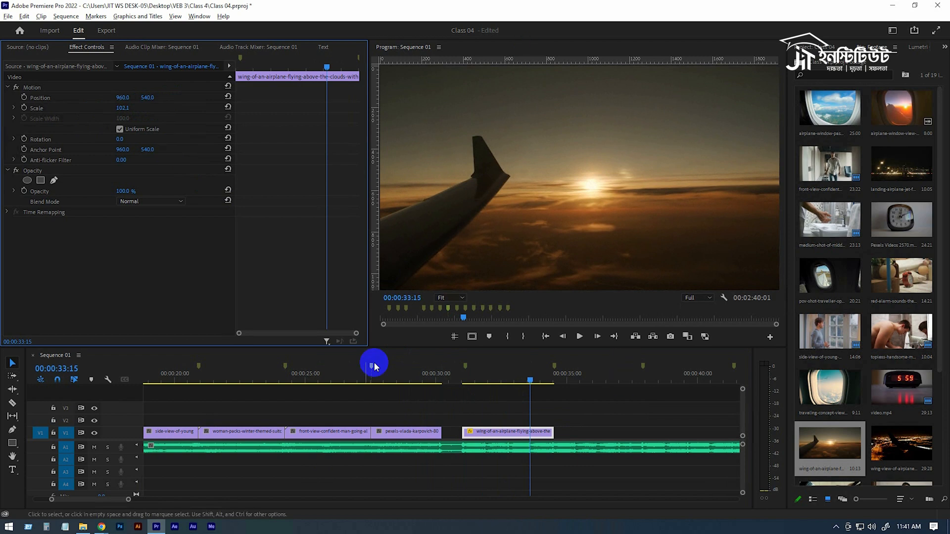
click(399, 373)
key(space)
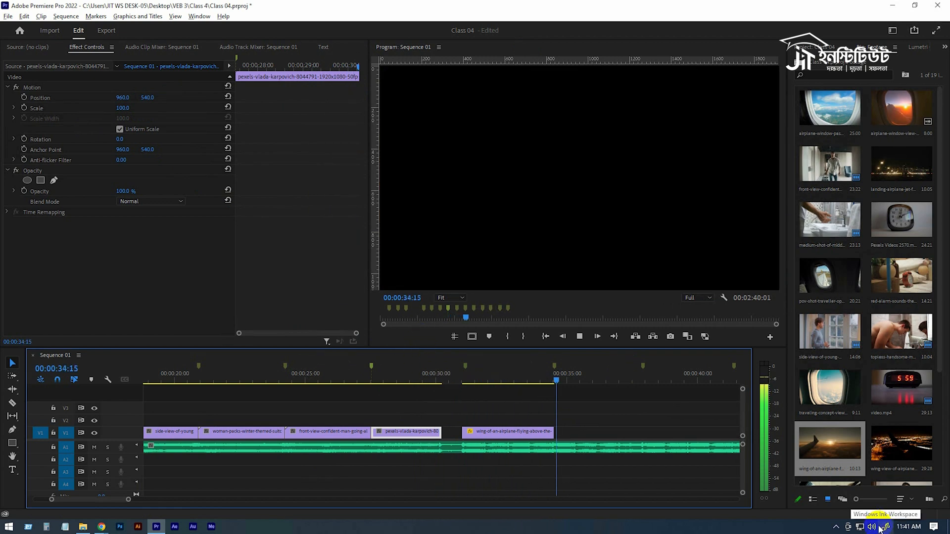
key(space)
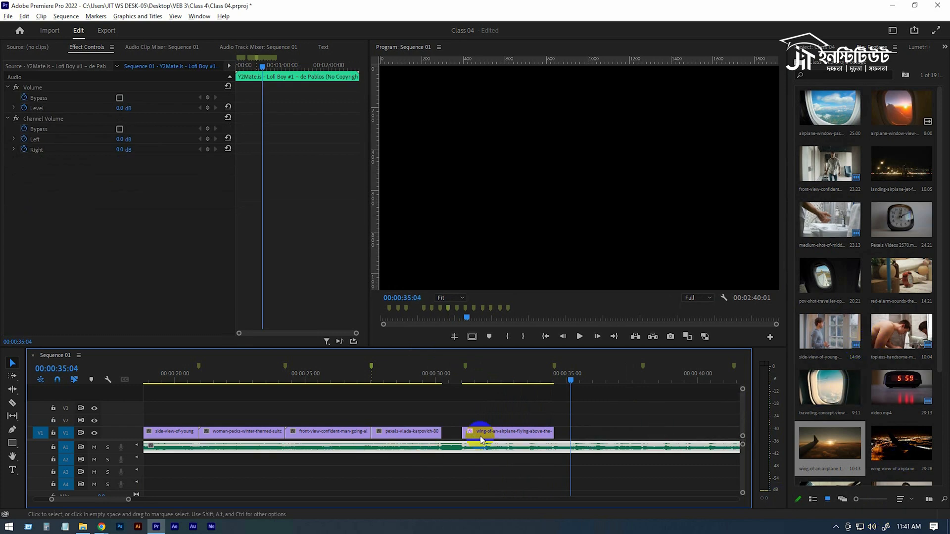
- Move the wing clip one beat marker later and fill its former place on V1 with the pov-shot-traveller clip, cut to the marker
drag(493, 435, 592, 433)
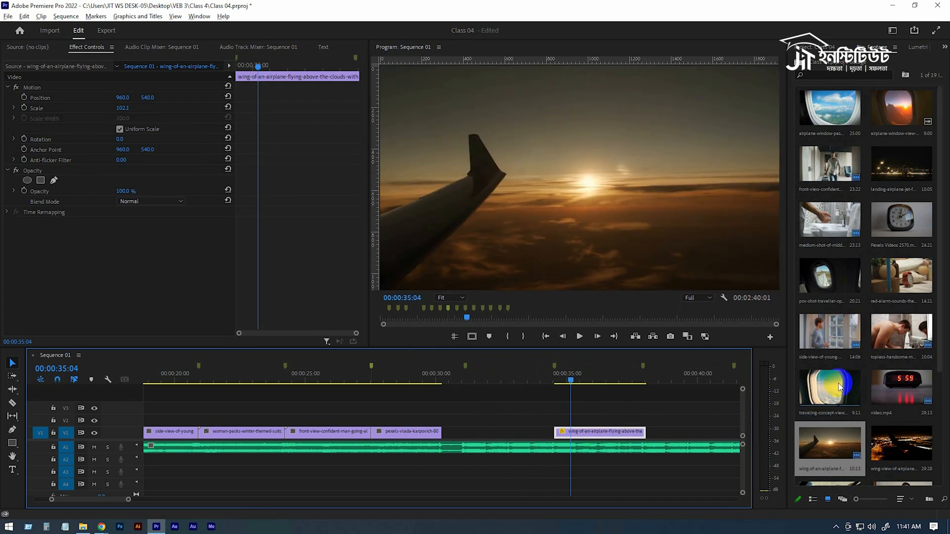
drag(830, 278, 464, 421)
key(c)
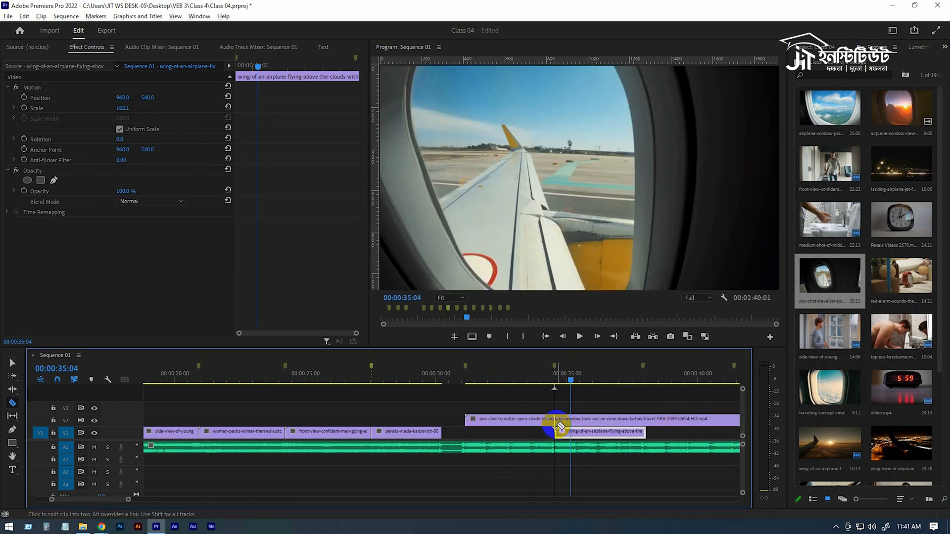
click(596, 419)
key(Delete)
drag(509, 419, 516, 437)
drag(444, 371, 465, 371)
key(space)
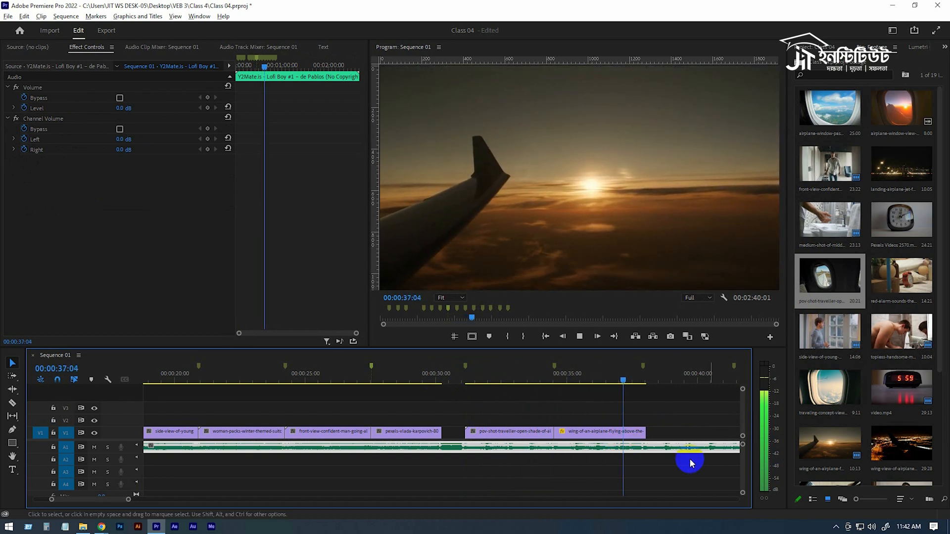
- Shift the wing clip another beat marker later, insert the traveling-concept-view clip before it on V1, cut to the marker, and preview
click(618, 445)
drag(619, 445, 689, 437)
drag(829, 379, 556, 424)
key(c)
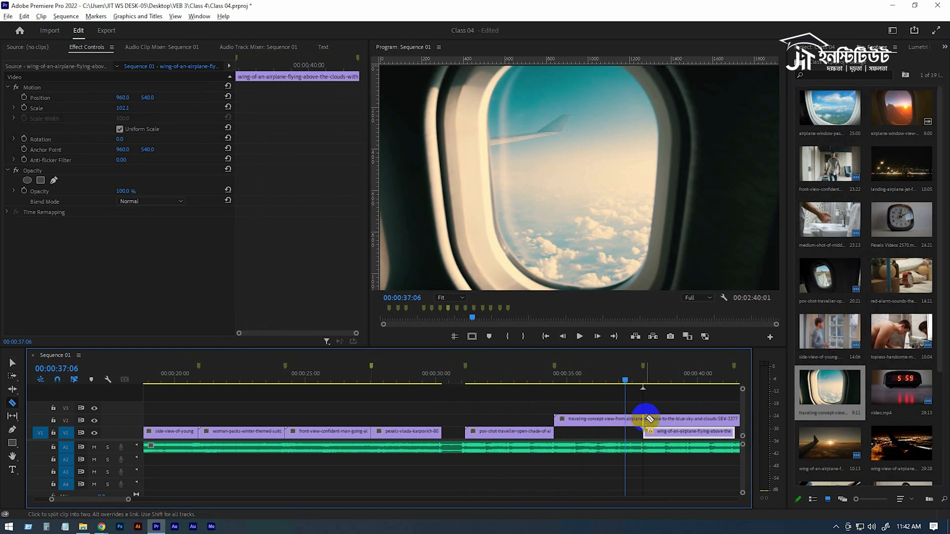
key(Delete)
drag(592, 418, 595, 428)
click(528, 379)
key(space)
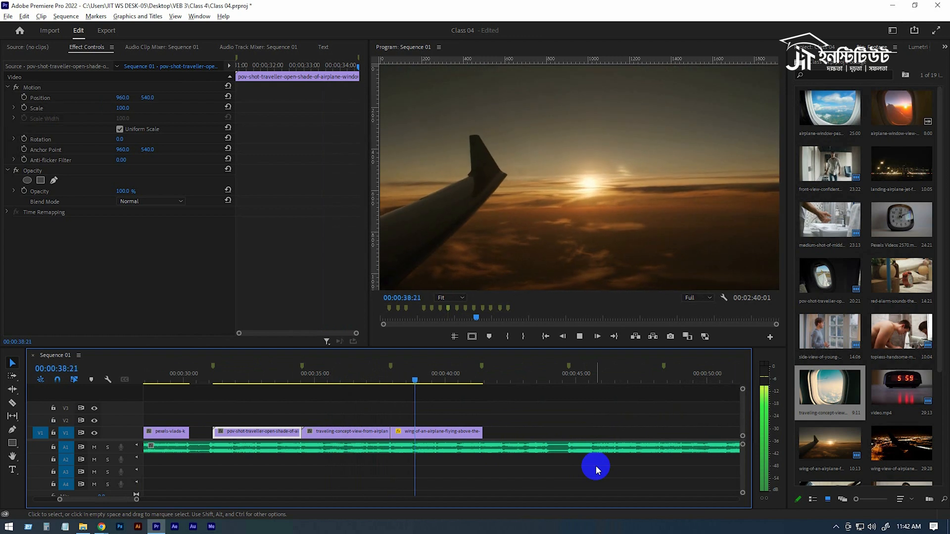
key(space)
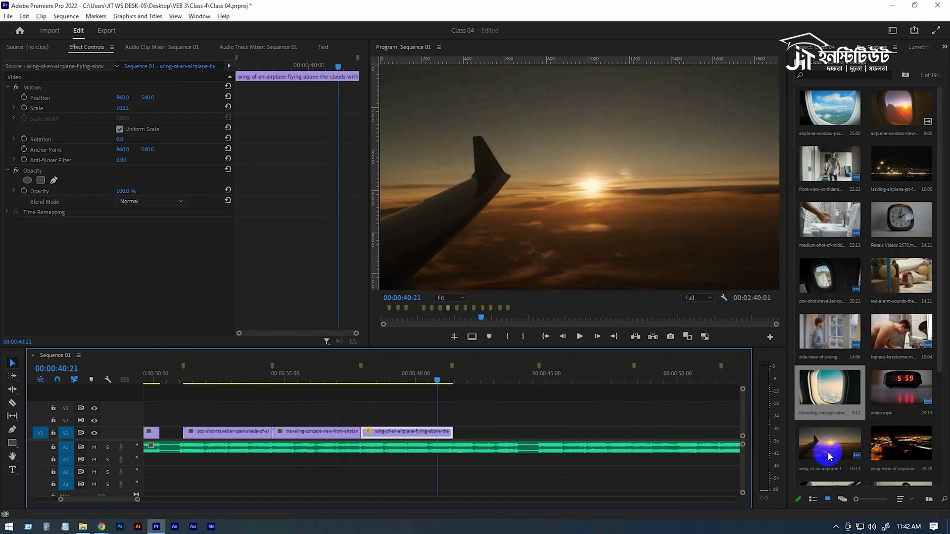
- Add the wing-view-of-airplane-landing-at-night clip directly after the sunset wing clip on V1 and play it
click(924, 378)
scroll(912, 414, down, 3)
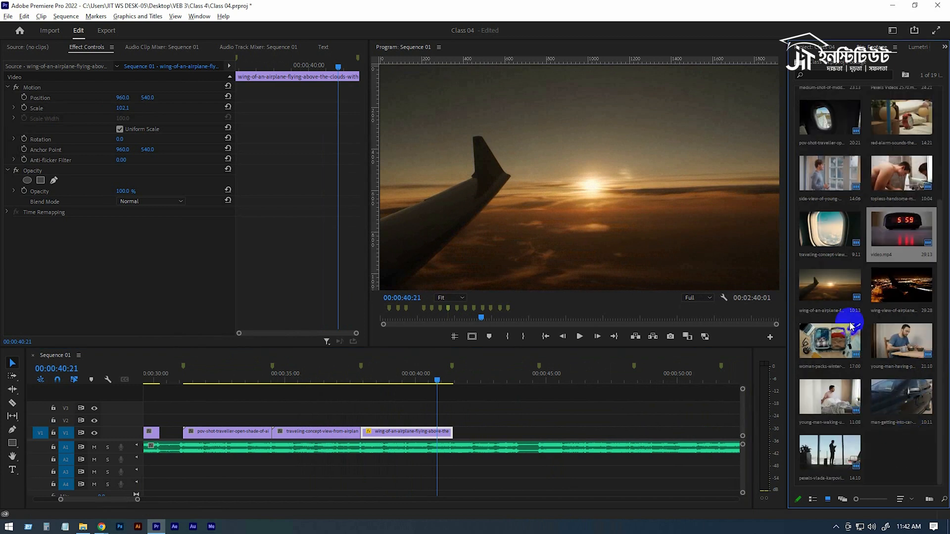
drag(902, 294, 483, 448)
scroll(483, 445, down, 3)
key(space)
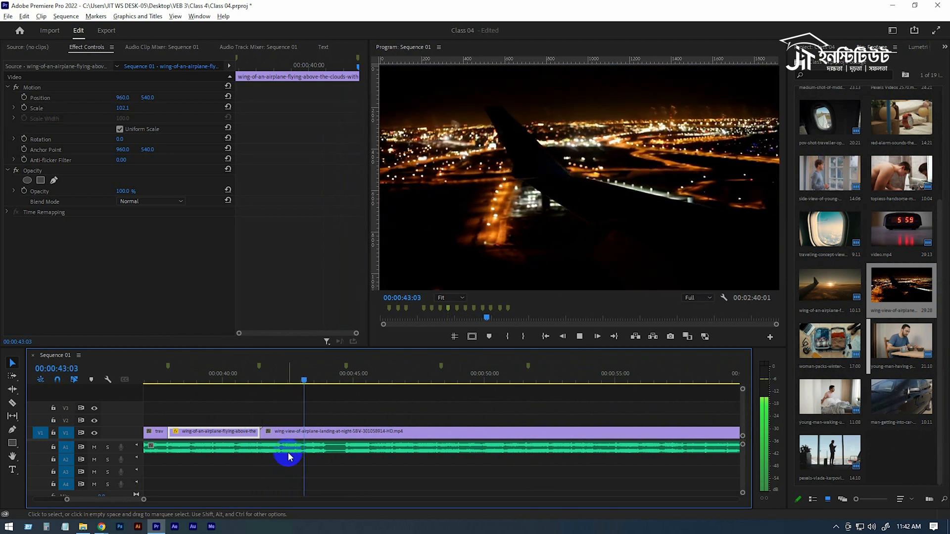
key(space)
- Shorten the night-landing clip to end at 00:00:43:22 at the music's break, cutting it and deleting the remainder
scroll(331, 427, down, 1)
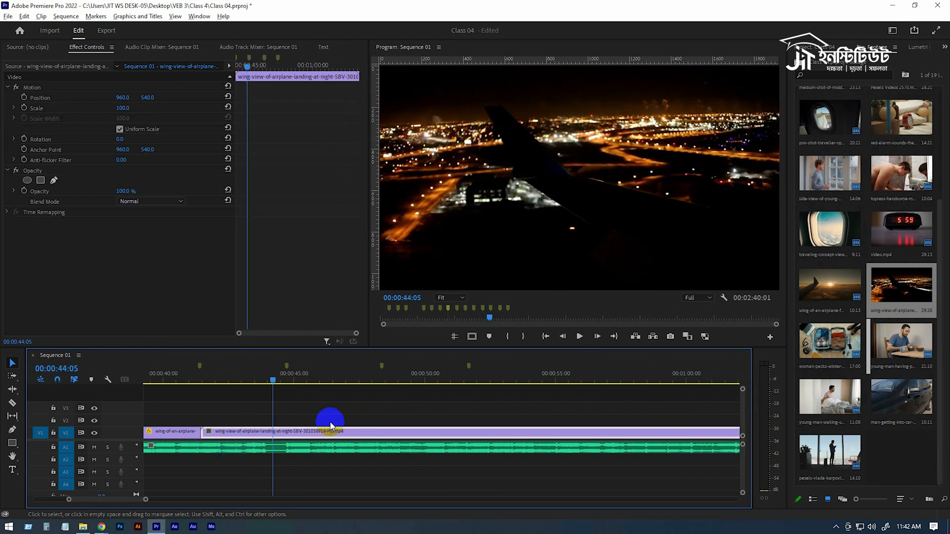
scroll(633, 460, down, 1)
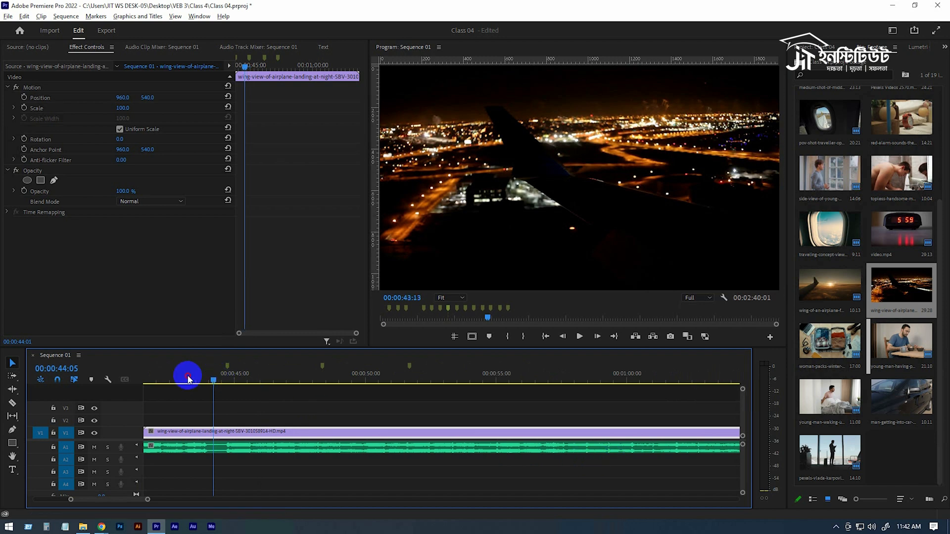
click(162, 378)
key(space)
scroll(177, 377, up, 6)
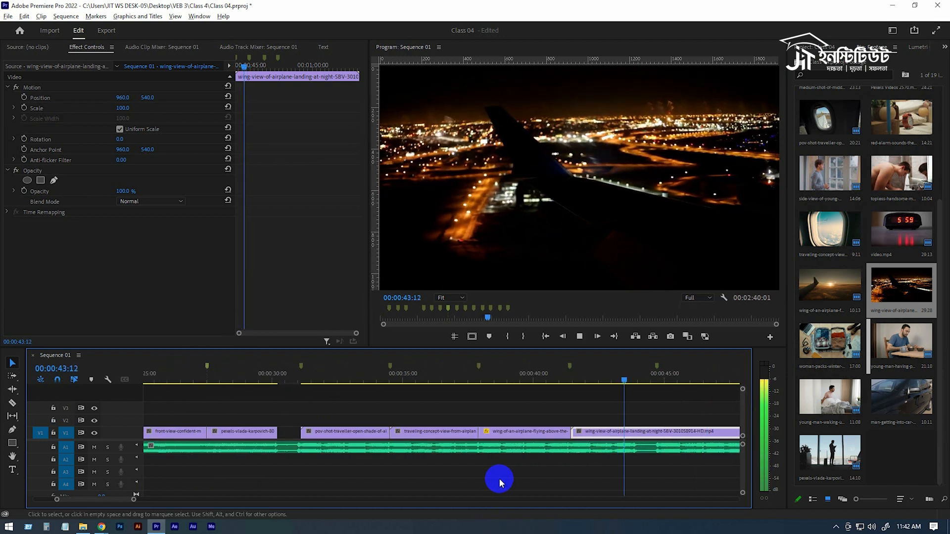
key(space)
scroll(615, 475, down, 5)
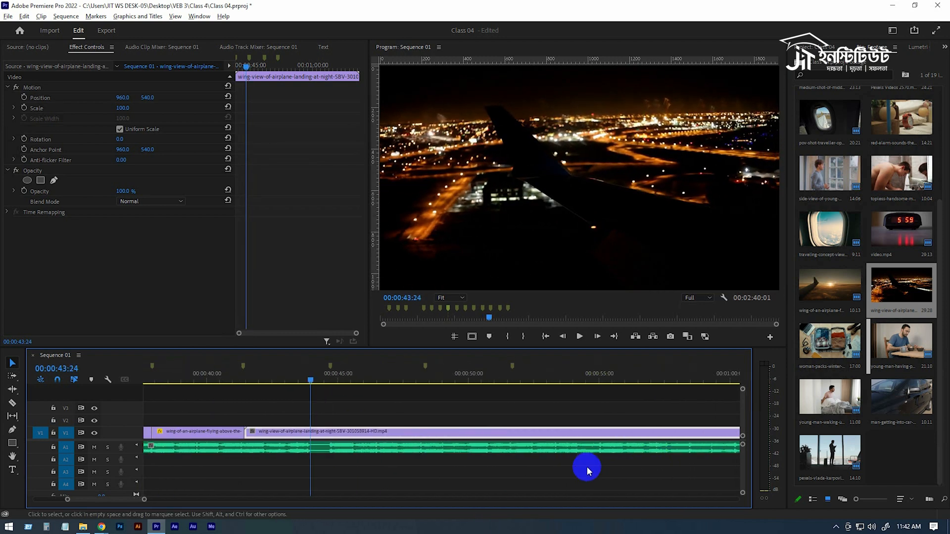
scroll(249, 449, down, 1)
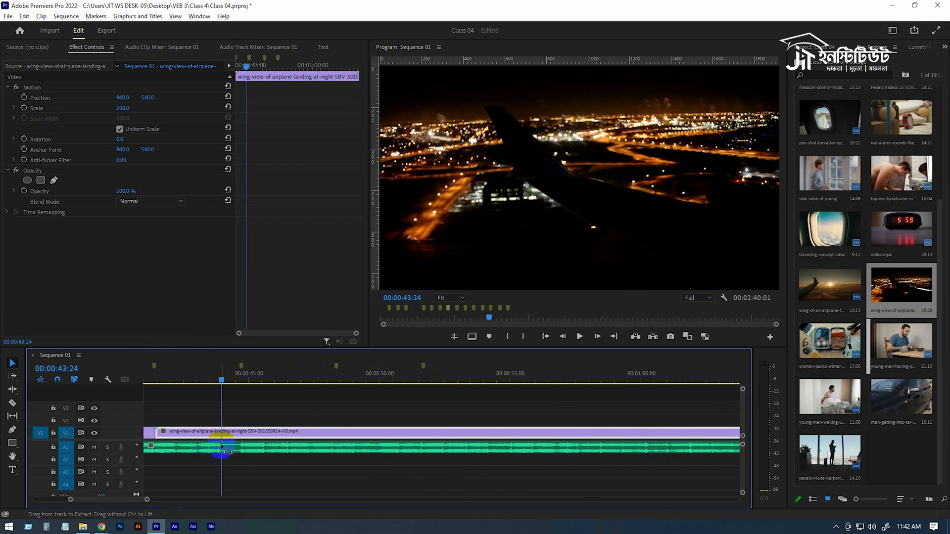
key(ctrl+k)
click(243, 432)
key(Delete)
click(219, 380)
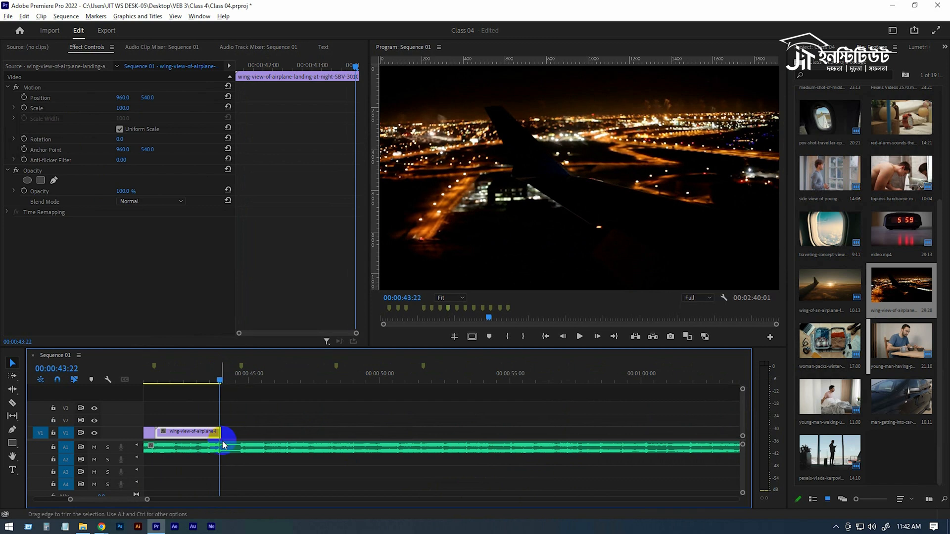
drag(225, 435, 219, 435)
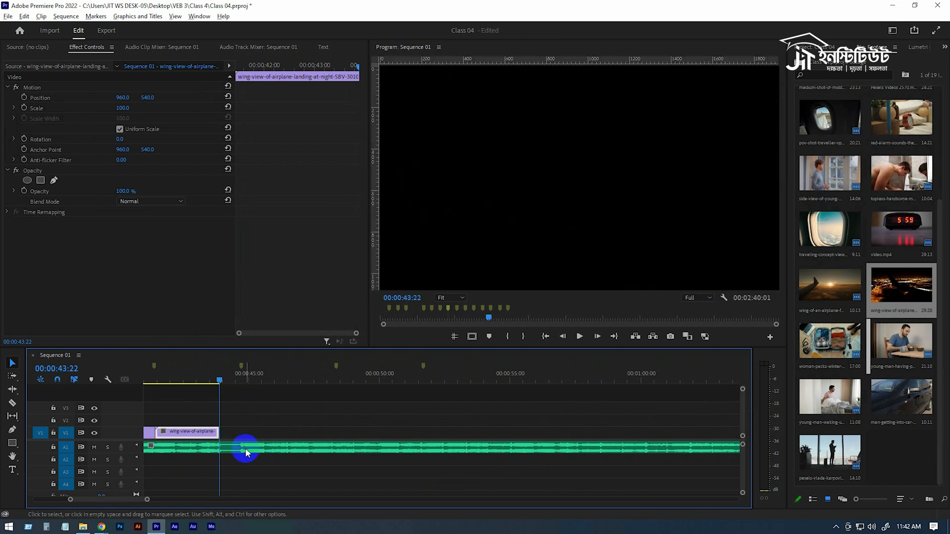
- Replay past the end of the night-landing clip and place the playhead on the beat marker at 00:00:44:18
scroll(258, 449, up, 5)
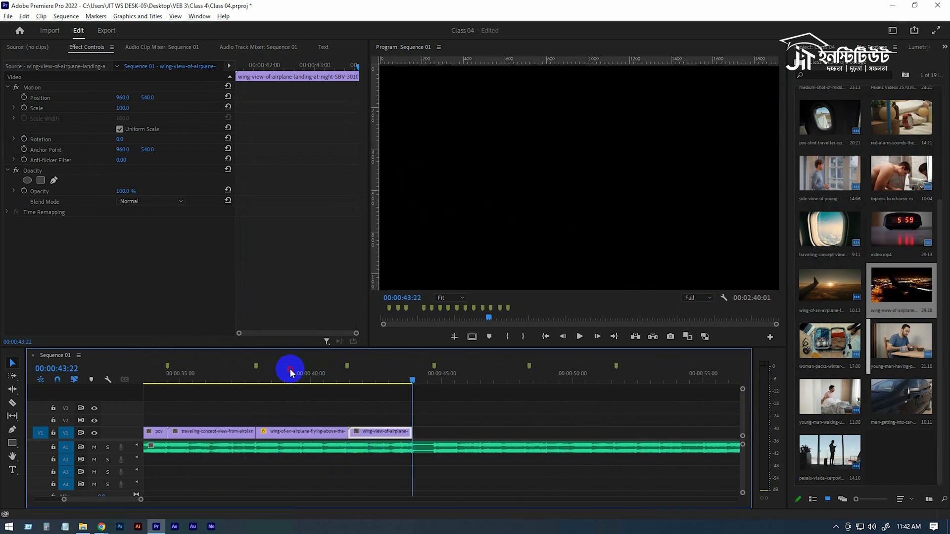
drag(286, 382, 409, 399)
key(space)
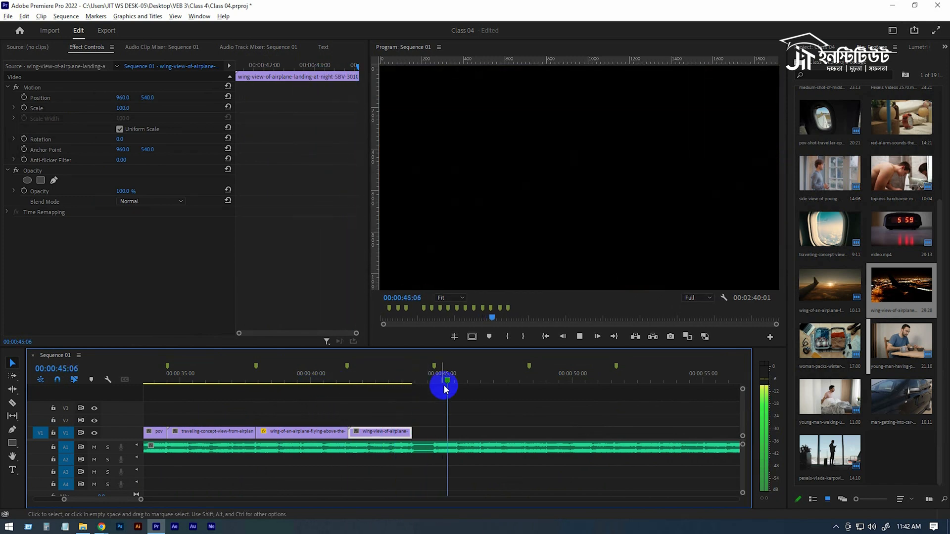
click(435, 447)
click(431, 379)
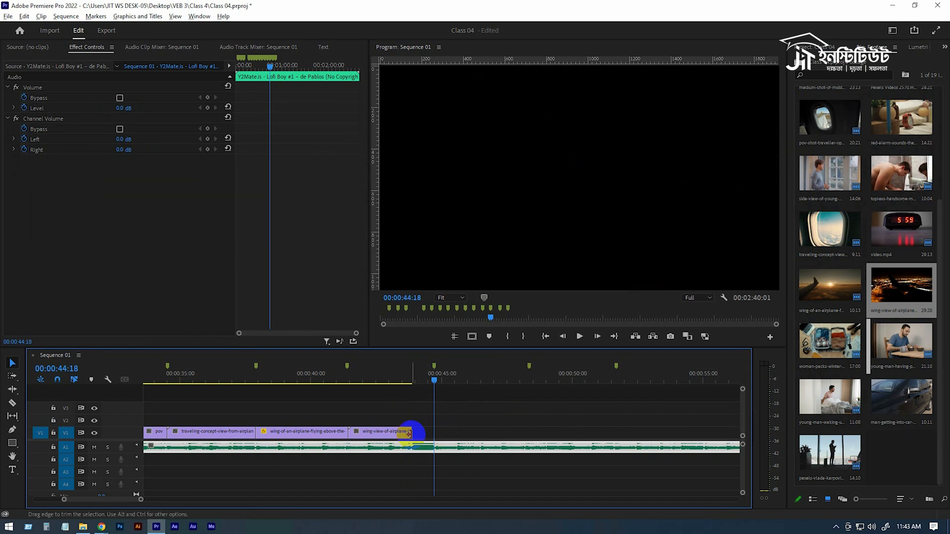
- Place the airplane-window-view-at-sunset clip on V2 above the start of the night-landing clip and scrub across the cut
scroll(898, 319, up, 3)
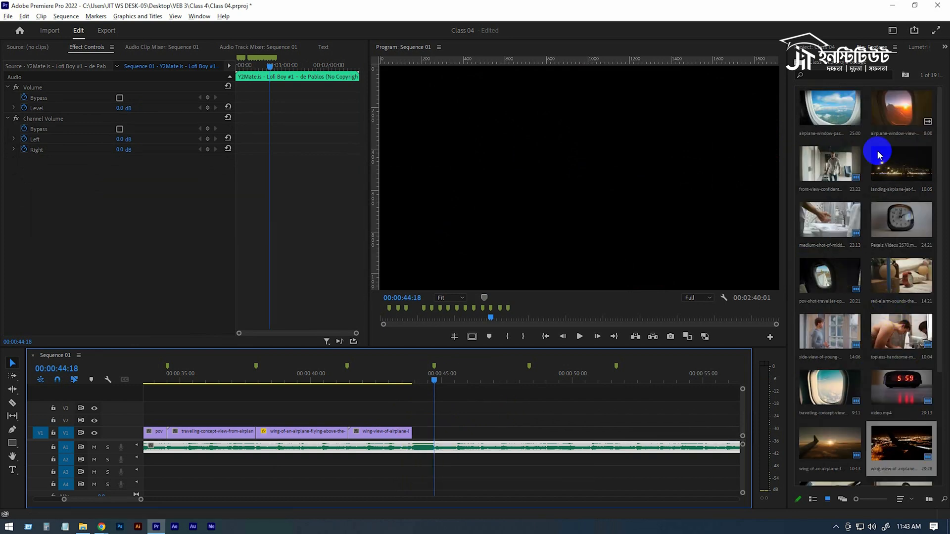
click(904, 113)
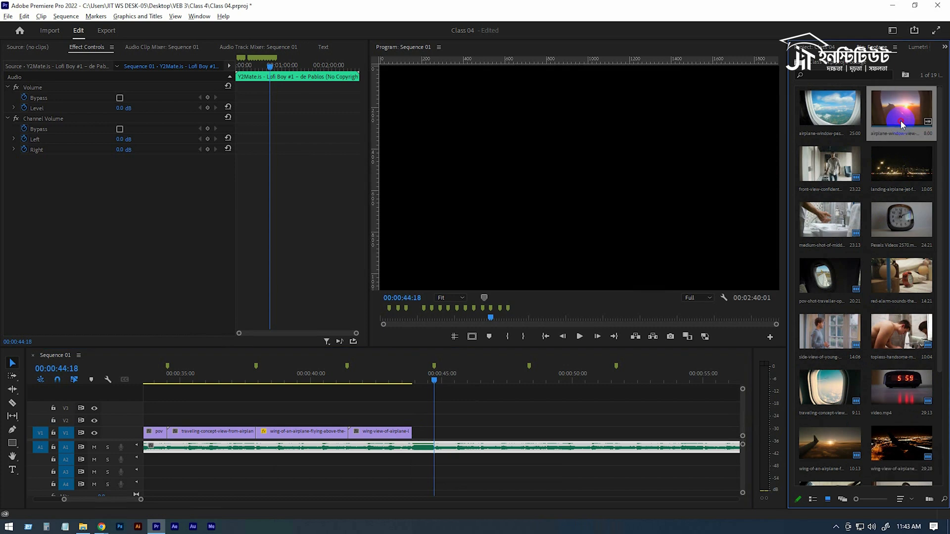
drag(904, 113, 348, 420)
click(308, 379)
drag(307, 379, 358, 379)
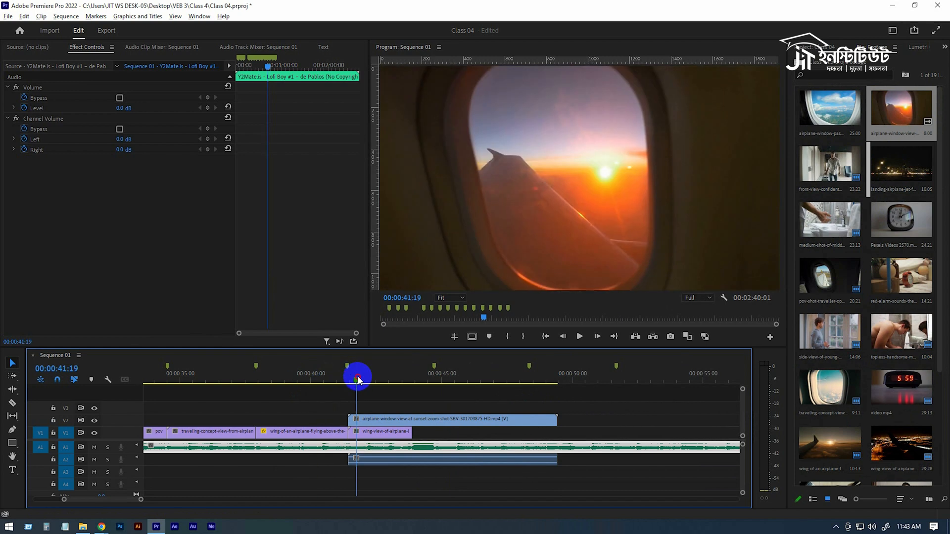
- Move the night-landing clip to the 00:00:44:18 beat marker and trim the sunset-window clip's end back to the music's break
drag(438, 420, 526, 421)
mouse_move(384, 433)
mouse_down()
mouse_move(468, 439)
mouse_move(381, 420)
mouse_up()
drag(555, 421, 414, 431)
click(414, 426)
- Unlink the sunset-window clip, delete its audio and move its video down to V1 directly after the sunset wing clip
click(399, 465)
right_click(401, 468)
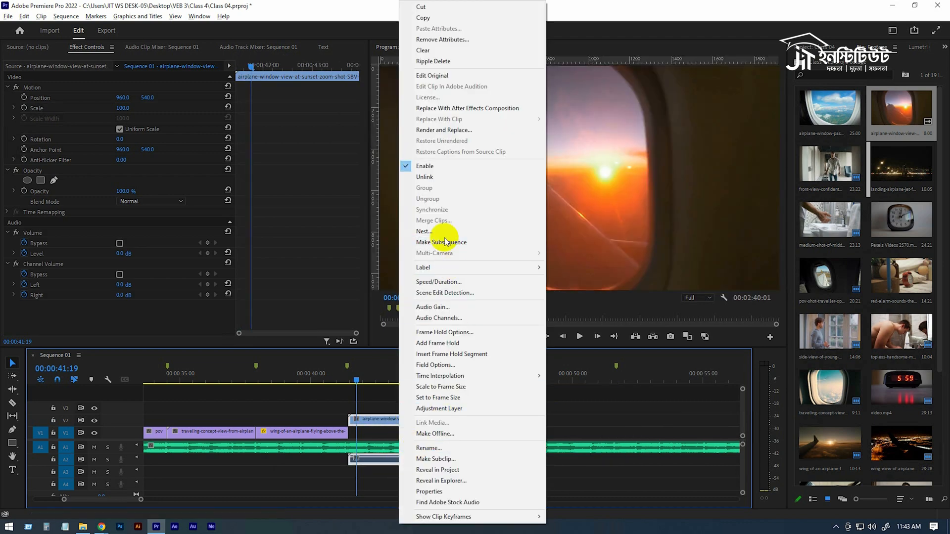
click(461, 173)
key(Delete)
drag(380, 420, 380, 433)
click(333, 374)
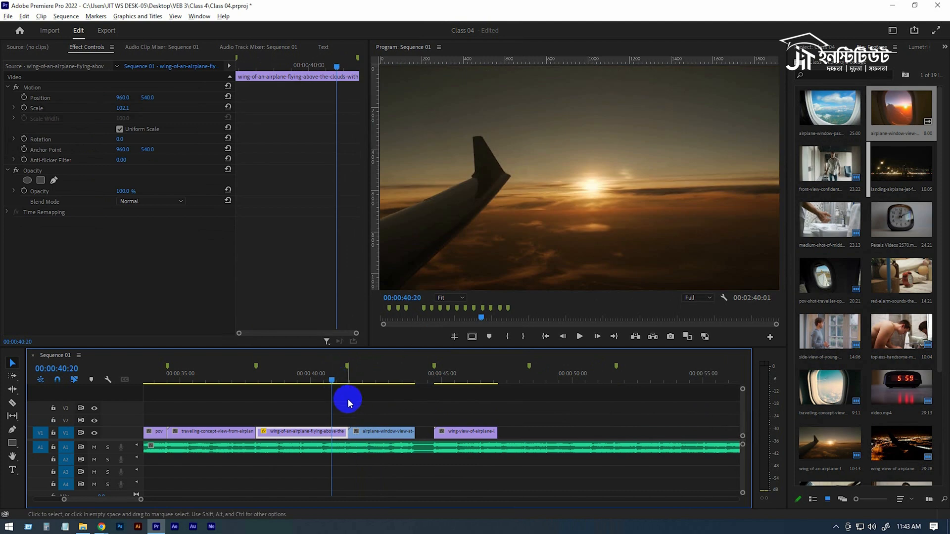
key(space)
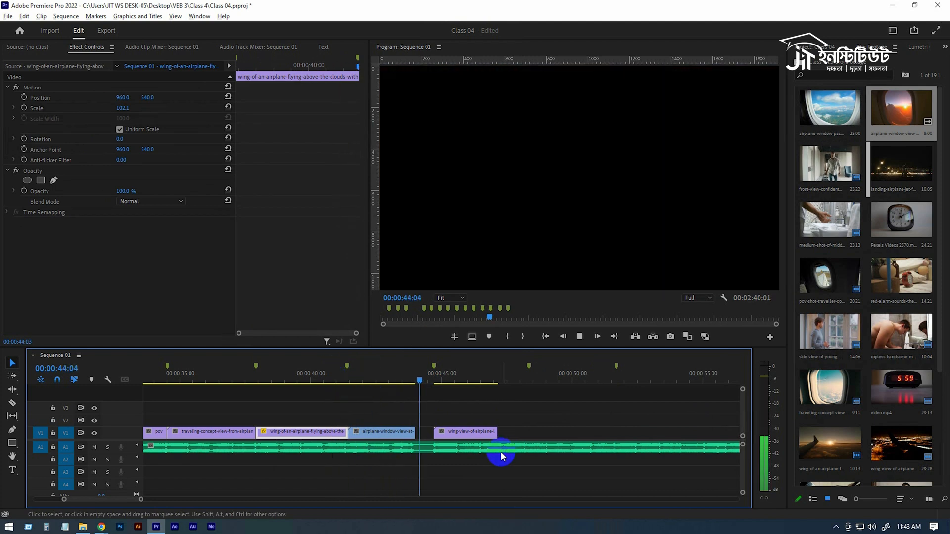
- Extend the night-landing clip to the next beat marker and add the landing-airplane-jet-flying-in-dark-night-sky clip directly after it on V1
drag(499, 432, 530, 432)
mouse_move(898, 166)
mouse_down()
mouse_move(838, 269)
mouse_move(537, 429)
mouse_up()
scroll(556, 427, down, 2)
drag(415, 433, 472, 433)
drag(492, 432, 434, 430)
key(space)
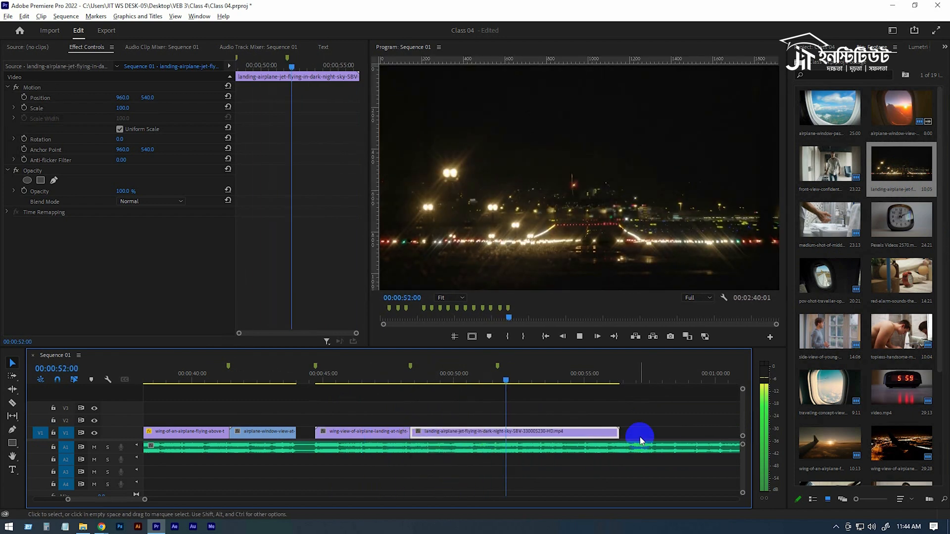
- Apply the default Cross Dissolve to the end of the landing-airplane-jet clip on V1
key(space)
right_click(618, 434)
click(635, 500)
- Cut the music on A1 at the end of the last video clip and delete the remainder
scroll(485, 457, down, 1)
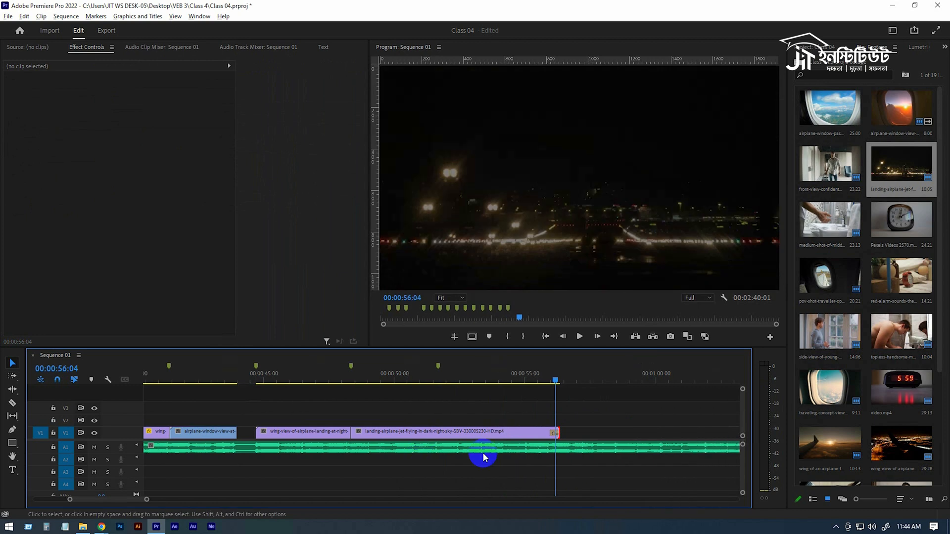
scroll(485, 458, down, 5)
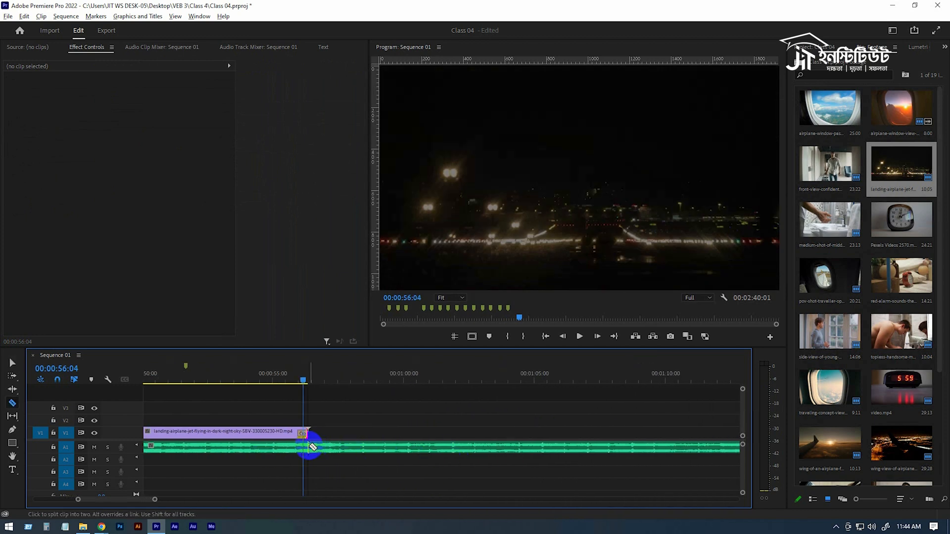
key(v)
click(344, 448)
key(Delete)
- Apply the default Constant Power transition to the end of the music and shorten it to 00:00:00:11
scroll(322, 448, up, 6)
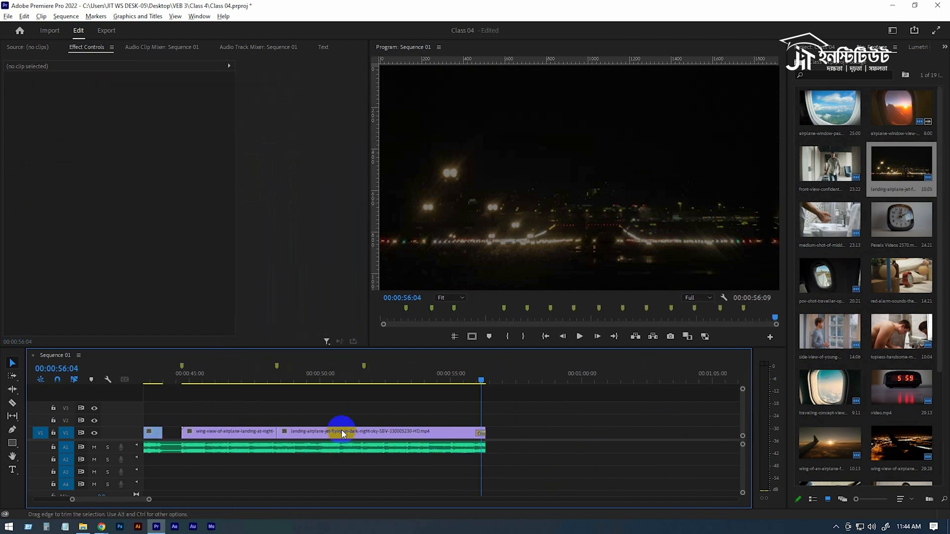
click(464, 380)
drag(463, 379, 398, 380)
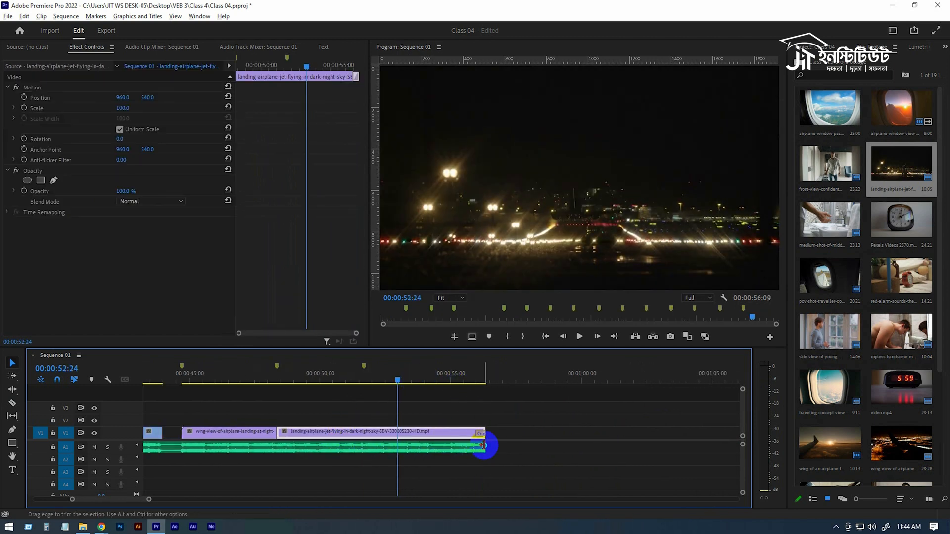
right_click(485, 447)
click(514, 427)
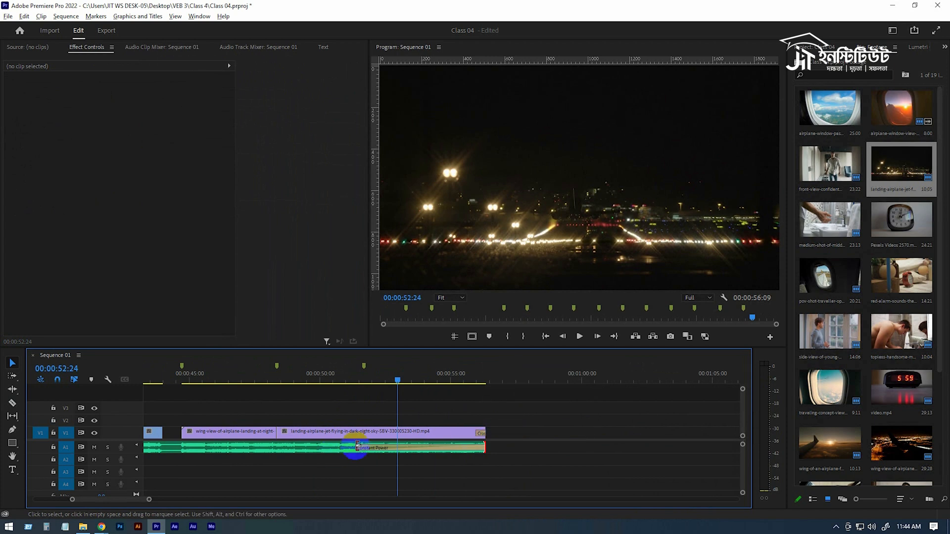
drag(359, 448, 482, 447)
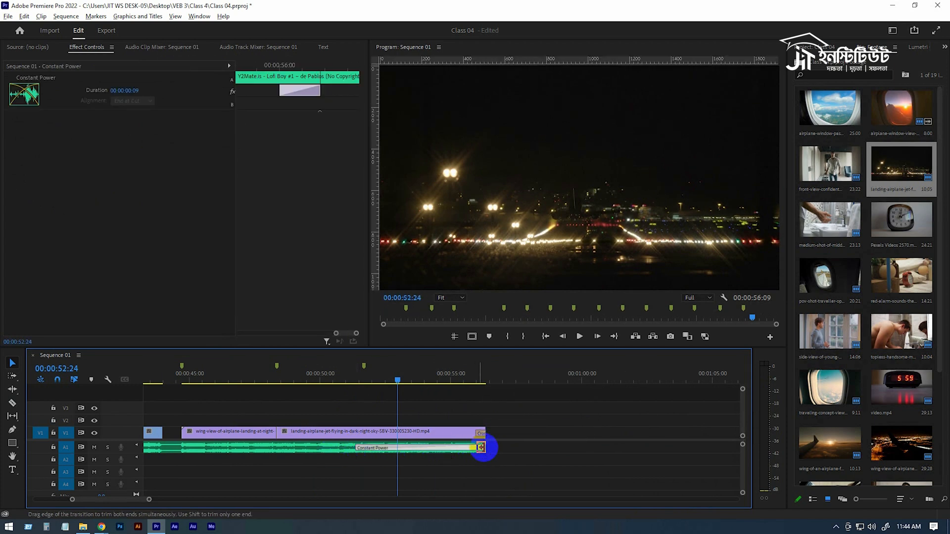
right_click(486, 448)
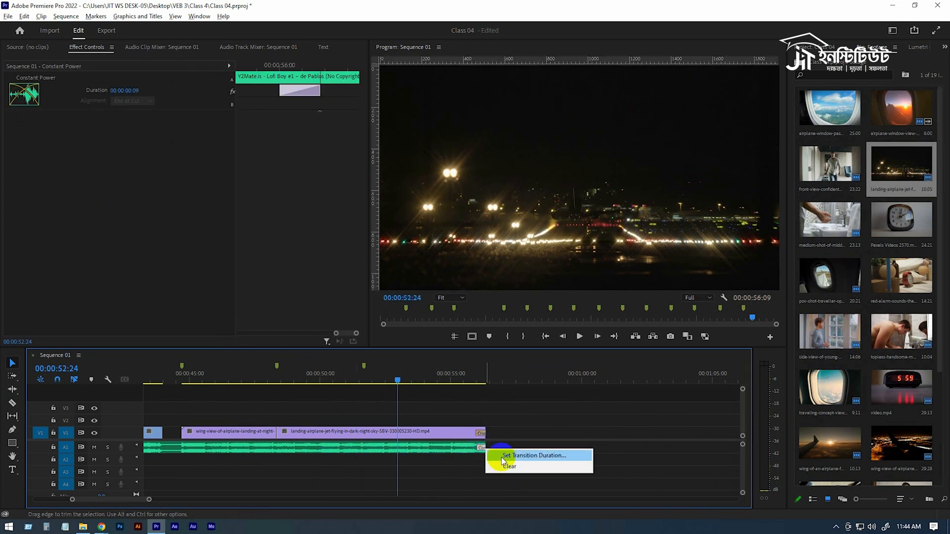
click(480, 433)
drag(475, 451, 478, 451)
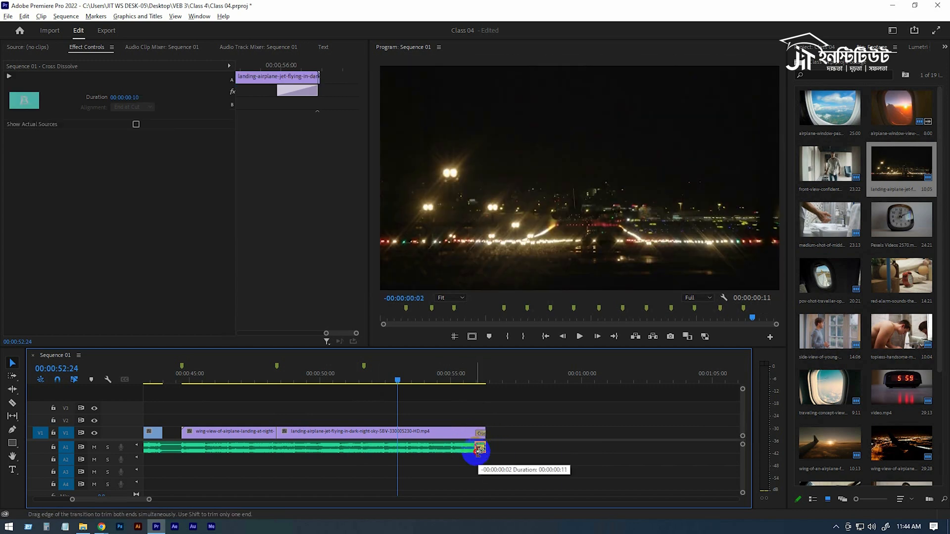
- Play the faded ending, fit the whole sequence in the timeline and return the playhead to the start
click(398, 379)
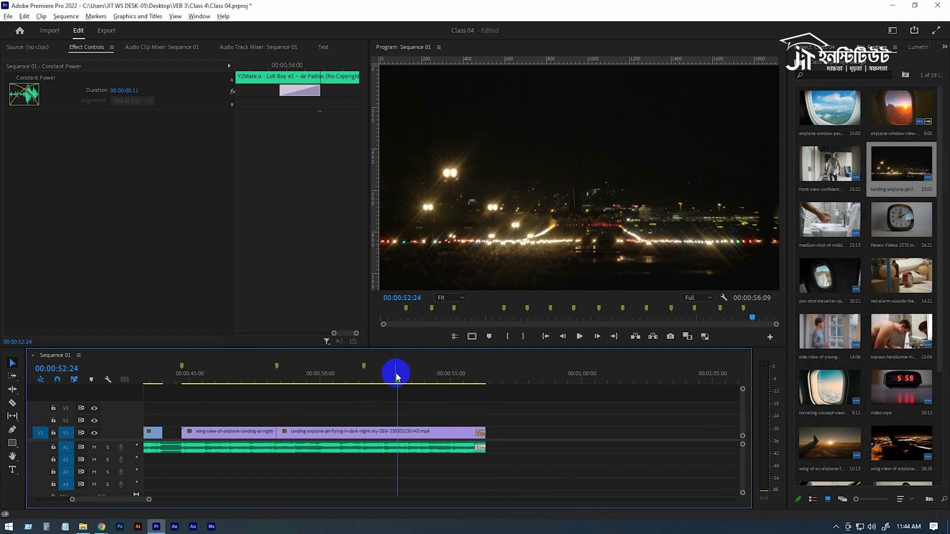
key(space)
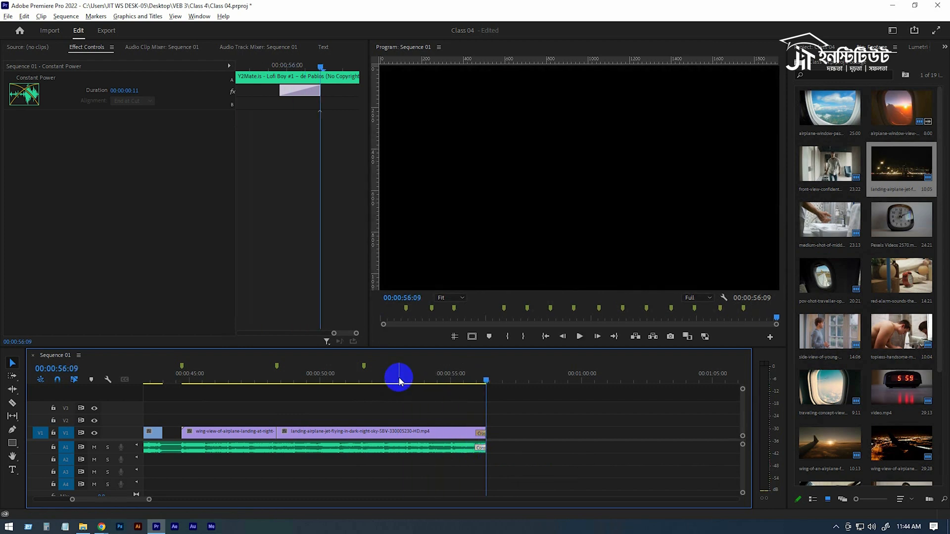
scroll(402, 384, up, 5)
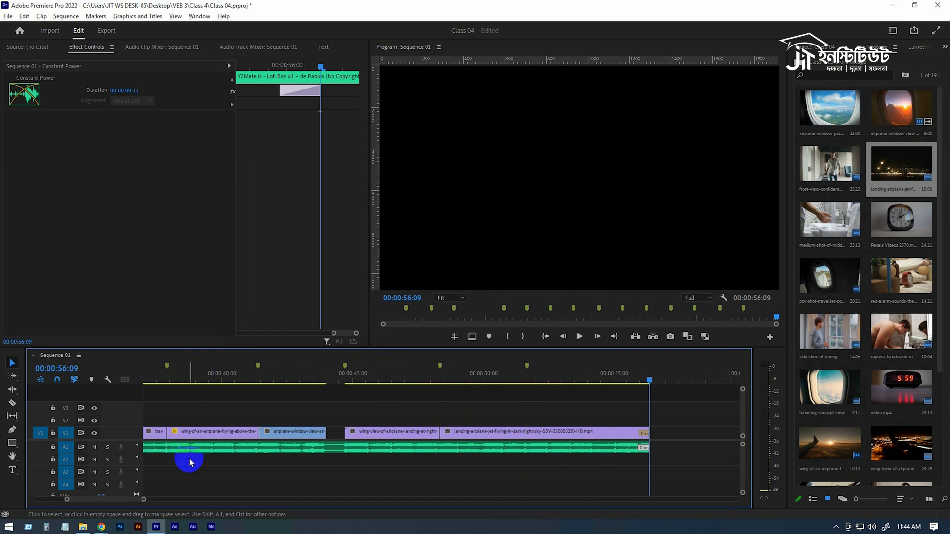
drag(144, 501, 470, 502)
click(147, 380)
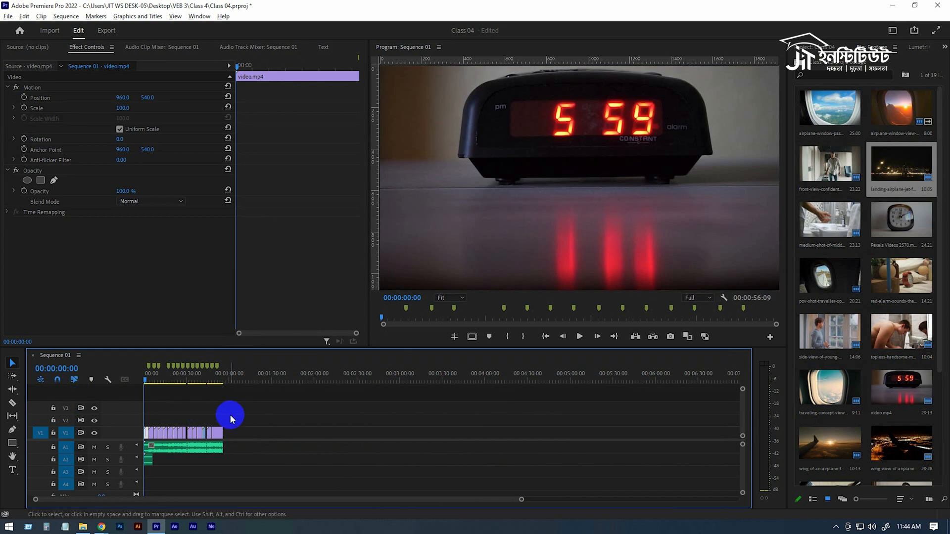
drag(522, 501, 417, 525)
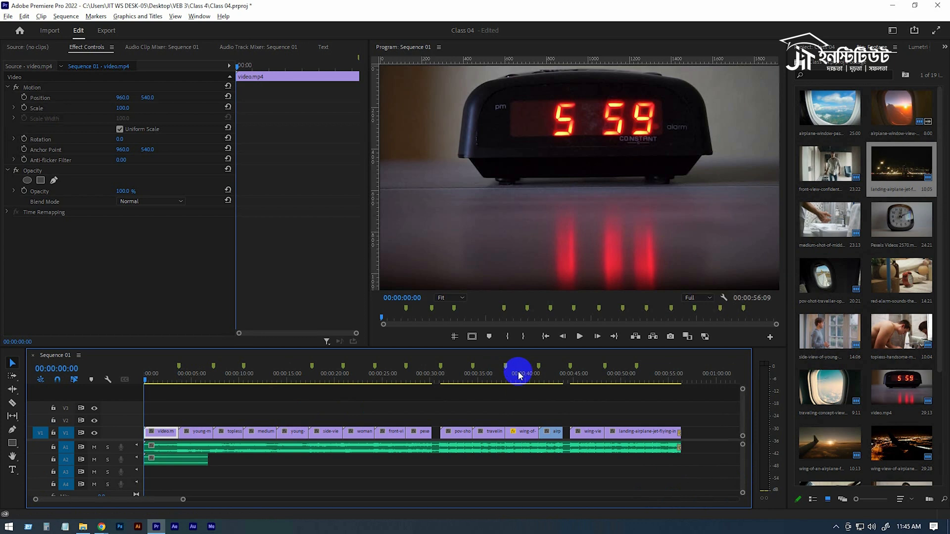
drag(735, 381, 123, 483)
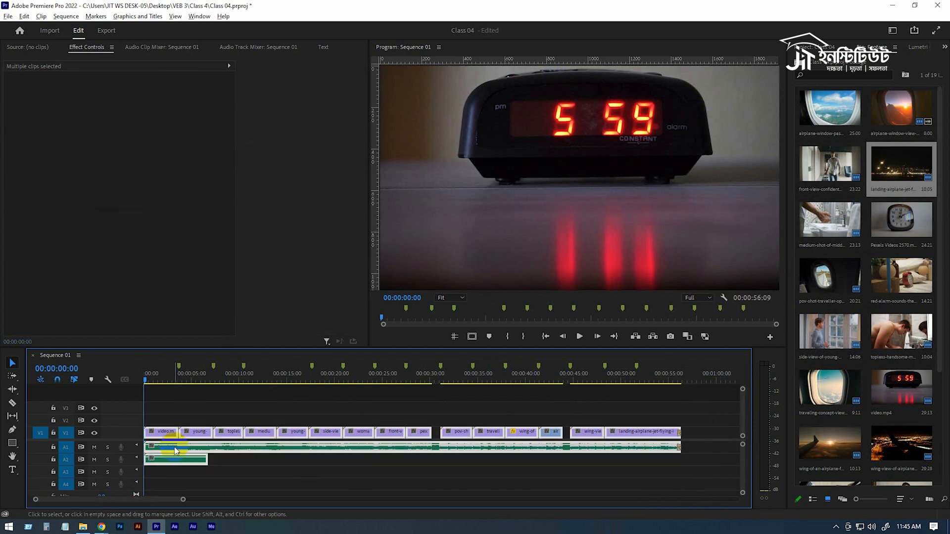
drag(164, 436, 184, 437)
click(292, 467)
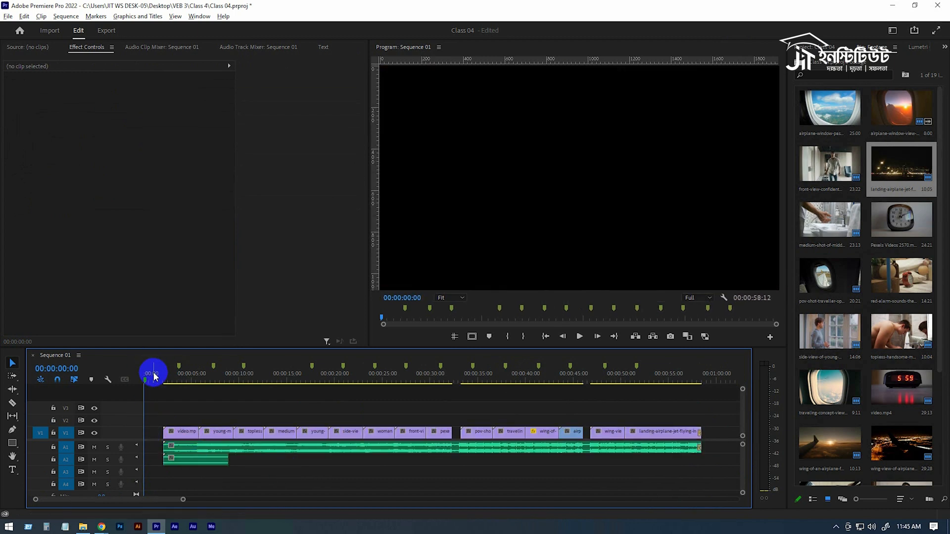
key(ctrl+z)
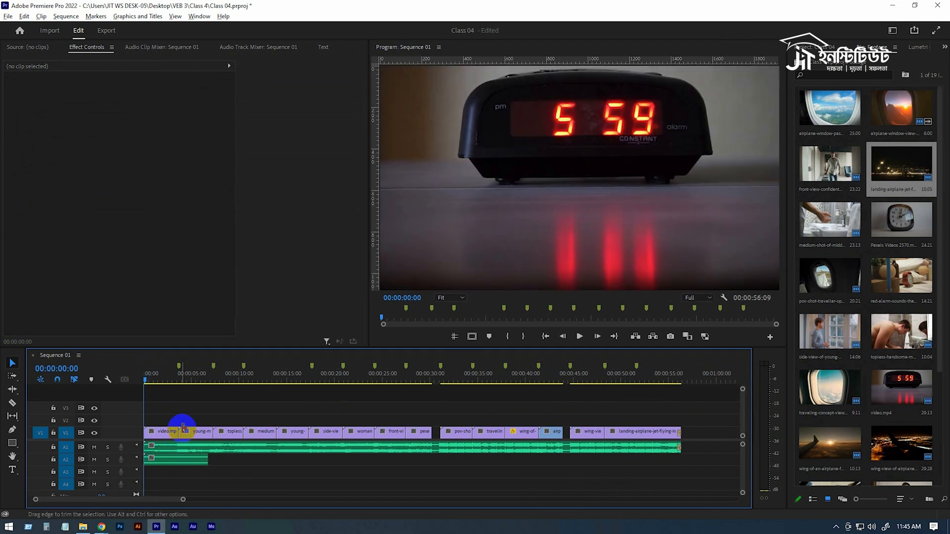
- Shift all clips about 1.5 seconds later and extend the start of video.mp4 back to the sequence start
drag(168, 414, 694, 462)
drag(156, 436, 164, 437)
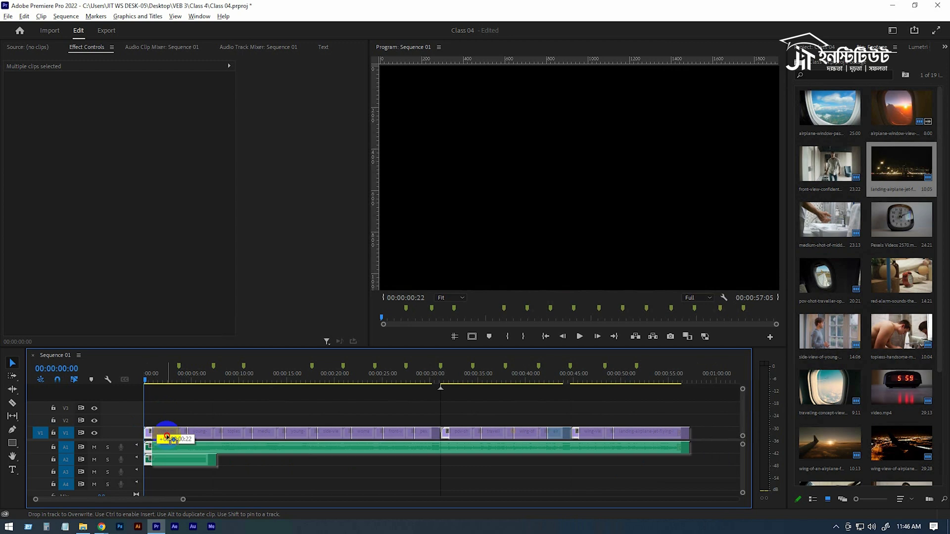
drag(174, 439, 222, 430)
click(169, 420)
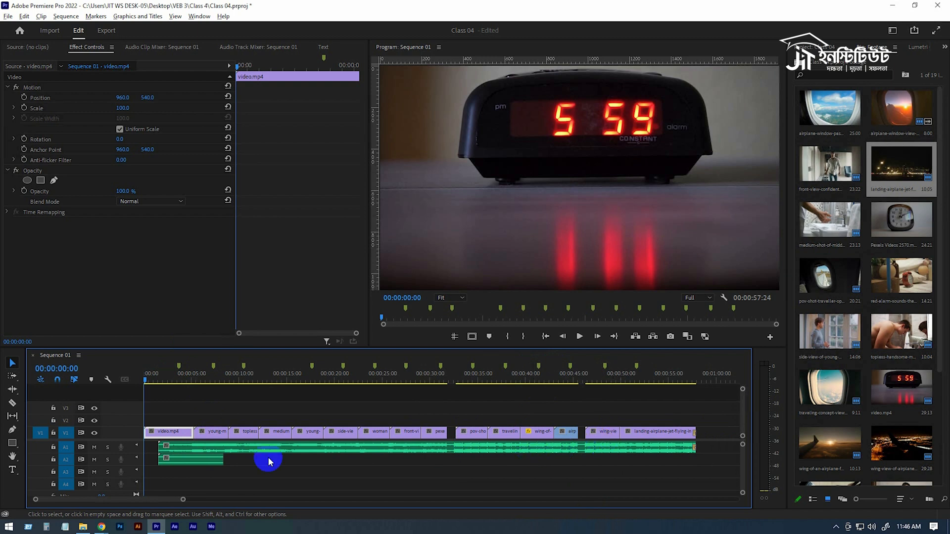
drag(168, 420, 713, 465)
click(360, 435)
drag(194, 451, 310, 448)
key(ctrl+z)
- Play the opening and extend the Digital Watch Alarm Long.mp3 clip on A2 so it starts at 00:00:00:00
key(space)
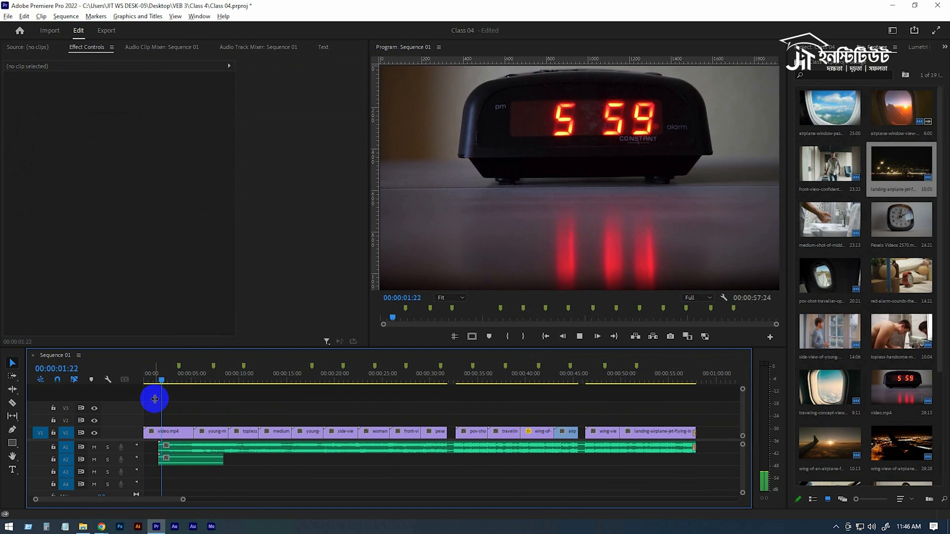
click(196, 465)
click(196, 463)
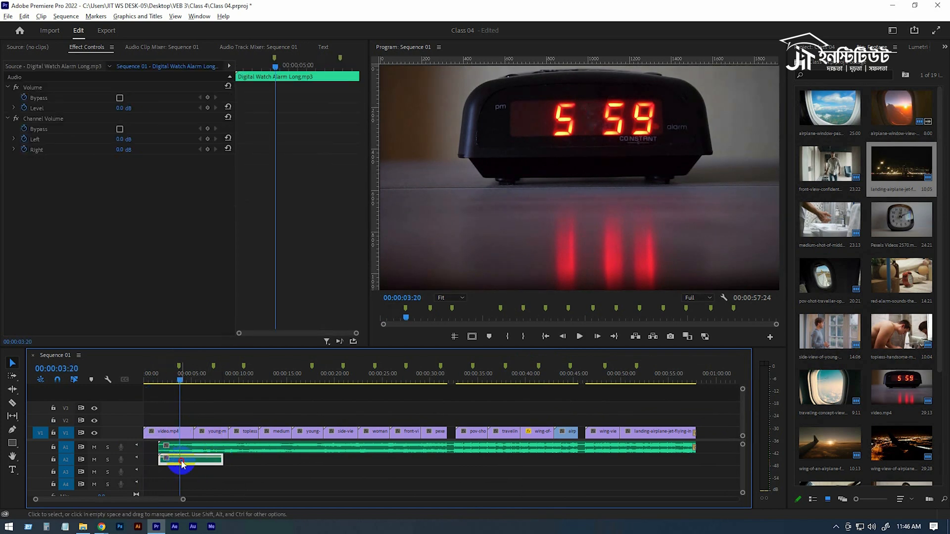
drag(181, 464, 223, 464)
click(181, 380)
key(Home)
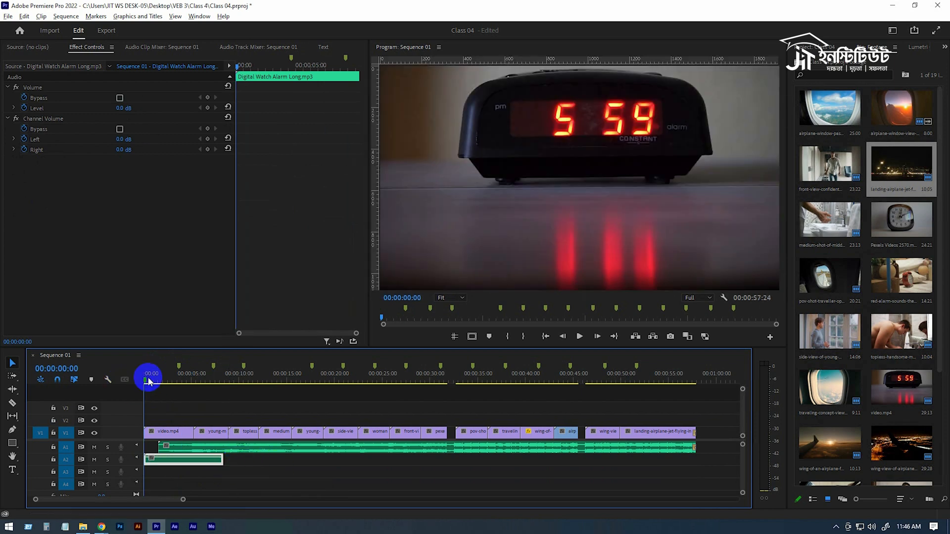
click(154, 406)
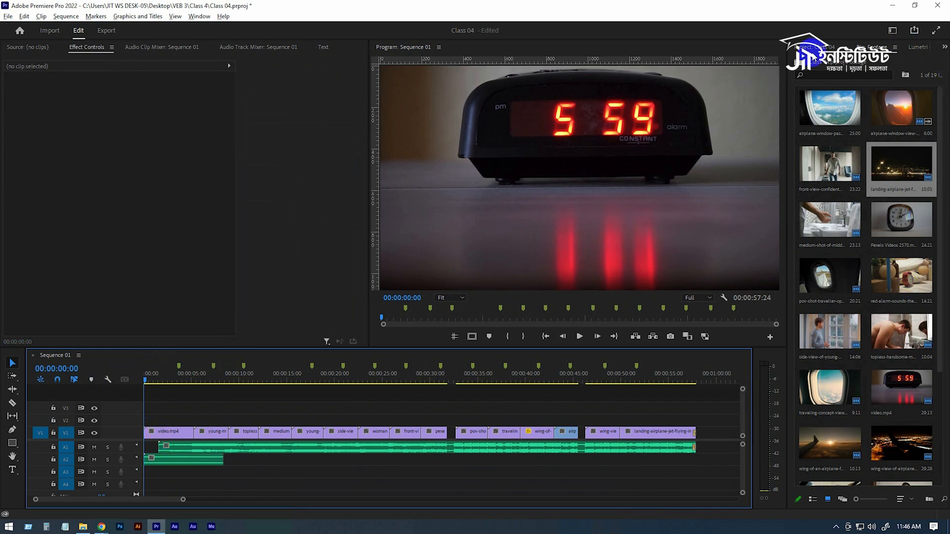
- Create a black (000000) color matte in the project's main bin, keeping the name Color Matte
click(807, 47)
right_click(908, 402)
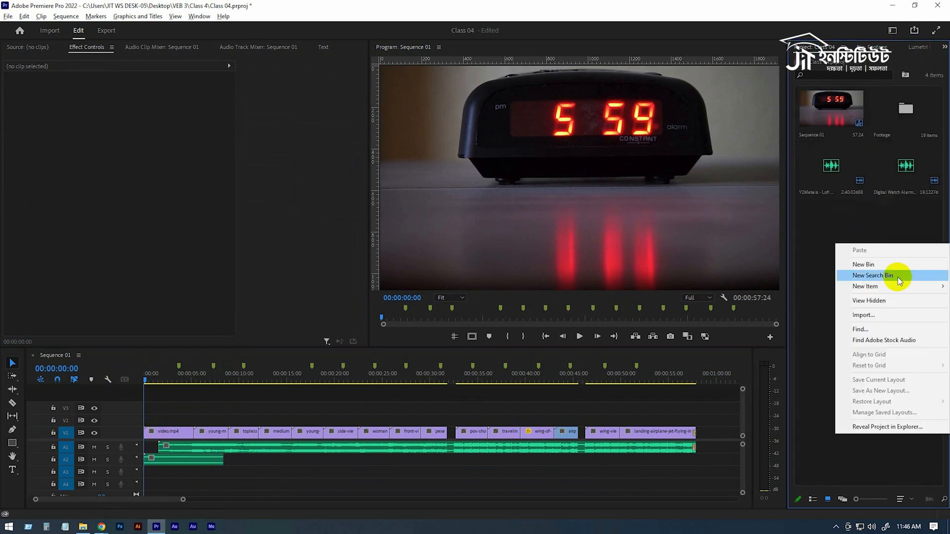
mouse_move(886, 290)
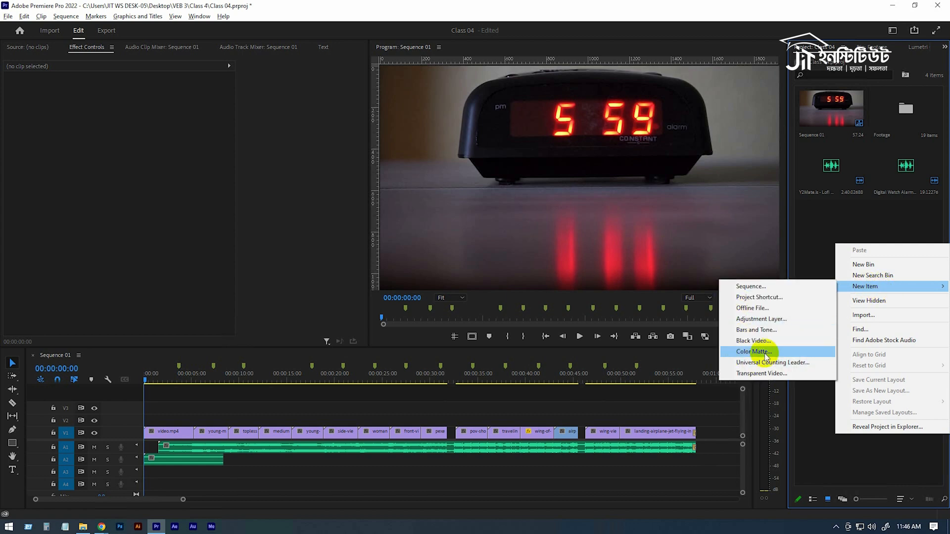
click(738, 353)
click(496, 302)
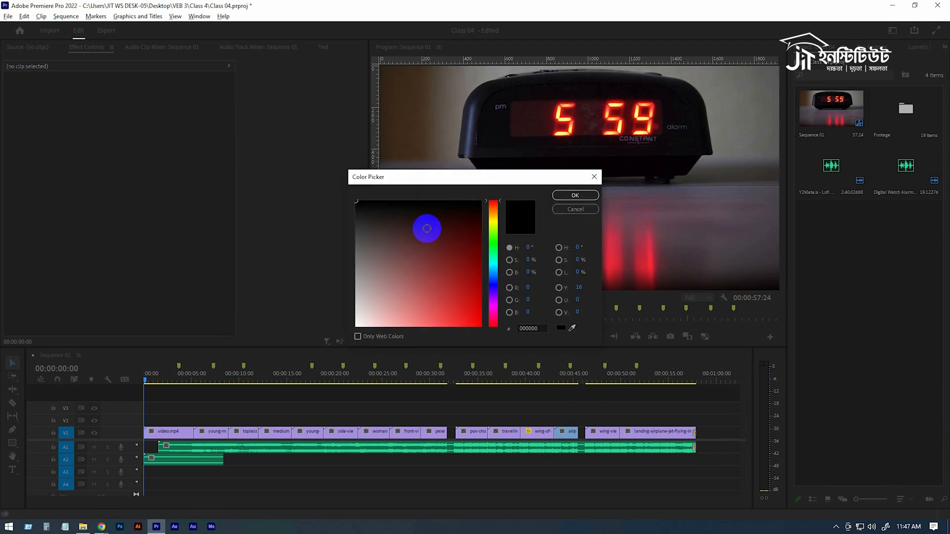
mouse_move(392, 268)
mouse_down()
mouse_move(437, 291)
mouse_move(392, 233)
mouse_move(363, 322)
mouse_move(447, 250)
mouse_move(343, 165)
mouse_move(324, 165)
mouse_up()
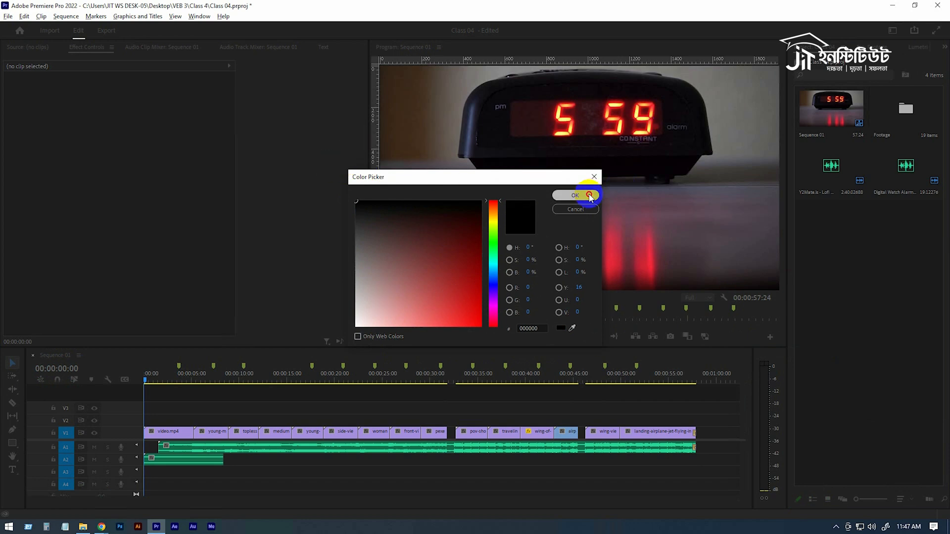
click(574, 195)
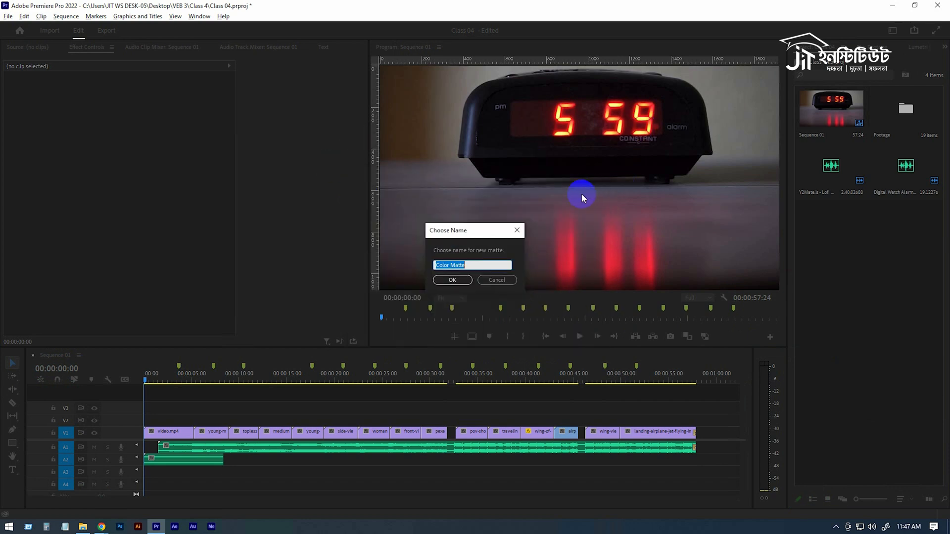
click(450, 280)
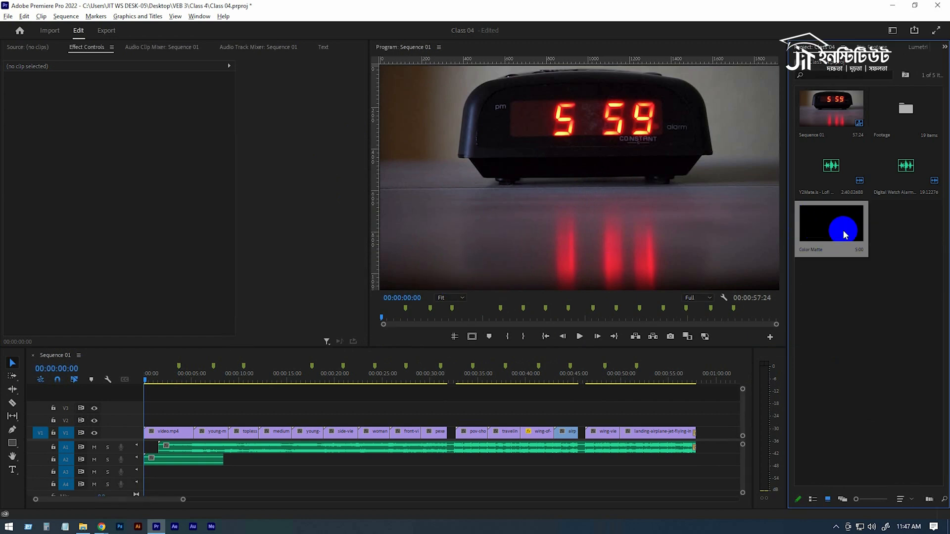
- Place the Color Matte on V2 at the sequence start and set its vertical position to 1385 to form a lower bar
drag(831, 228, 138, 421)
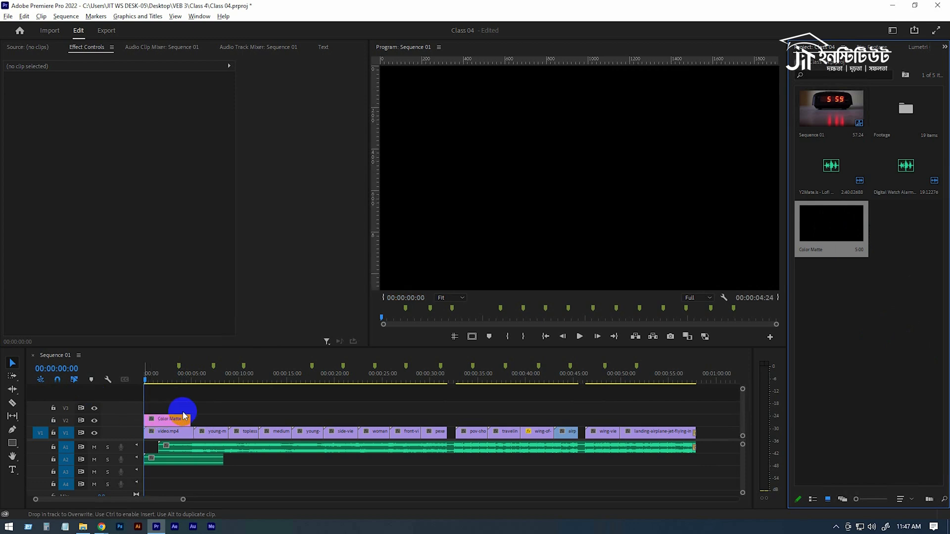
click(176, 421)
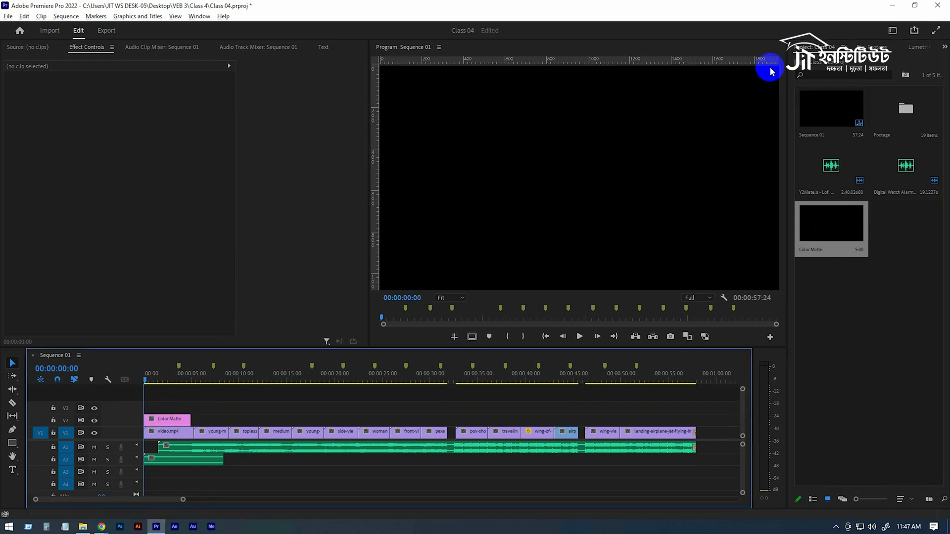
click(177, 422)
drag(147, 98, 680, 114)
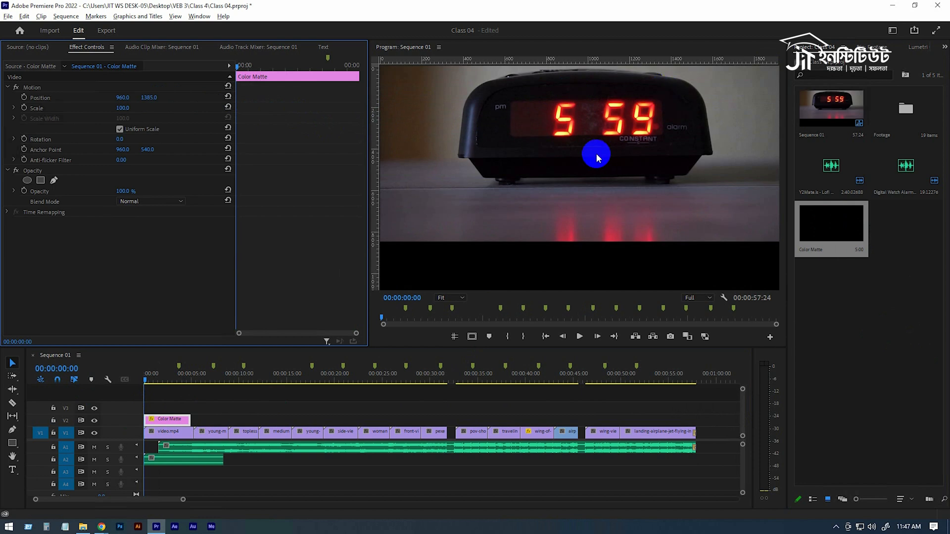
- Cover the frame with two mattes: set the V2 Color Matte's vertical position to 0 and a duplicate on V3 to 1080
key(ctrl+z)
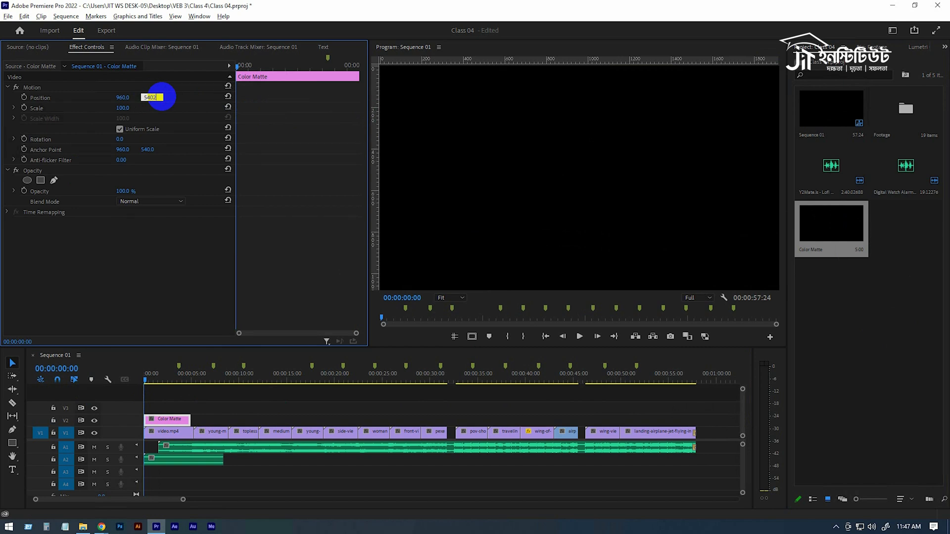
drag(174, 420, 171, 410)
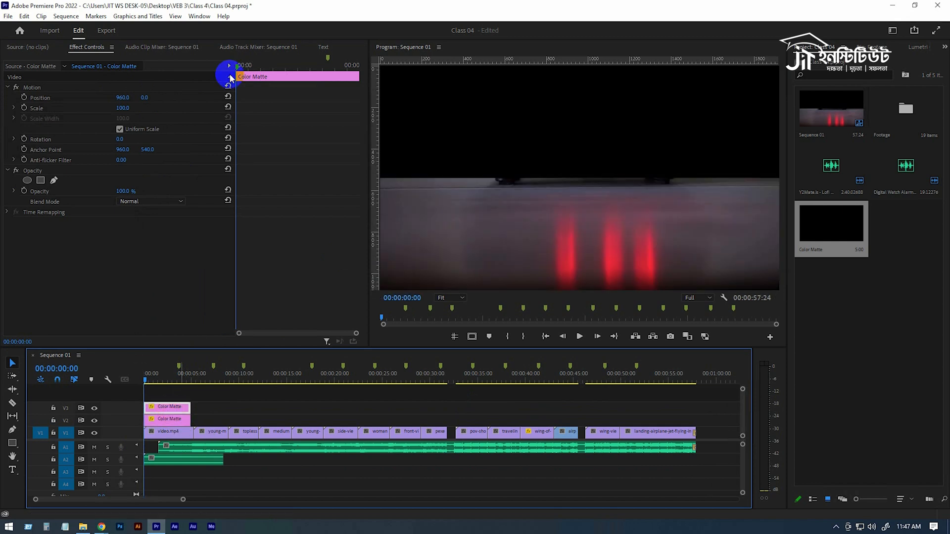
click(145, 99)
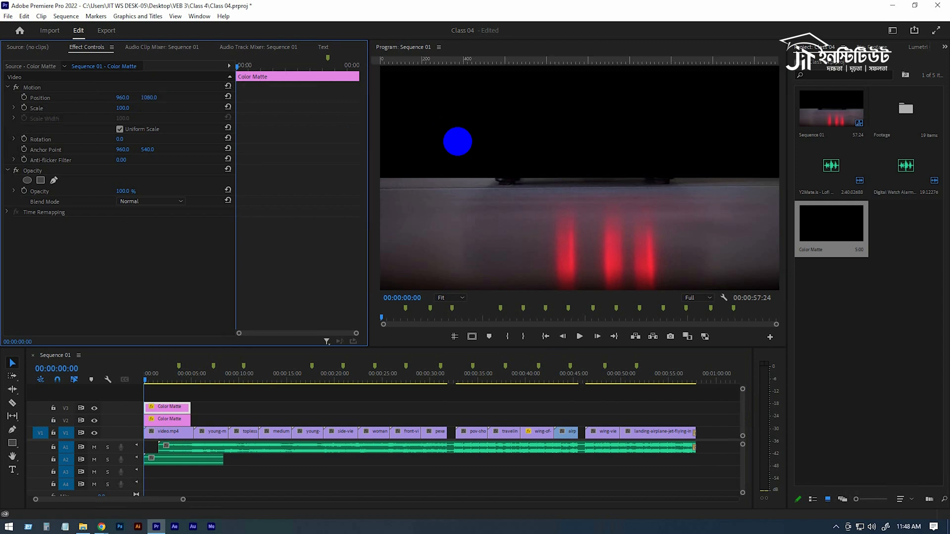
key(Return)
- Add a Position keyframe at 00:00:00:00 to both the V2 and V3 Color Mattes
click(167, 420)
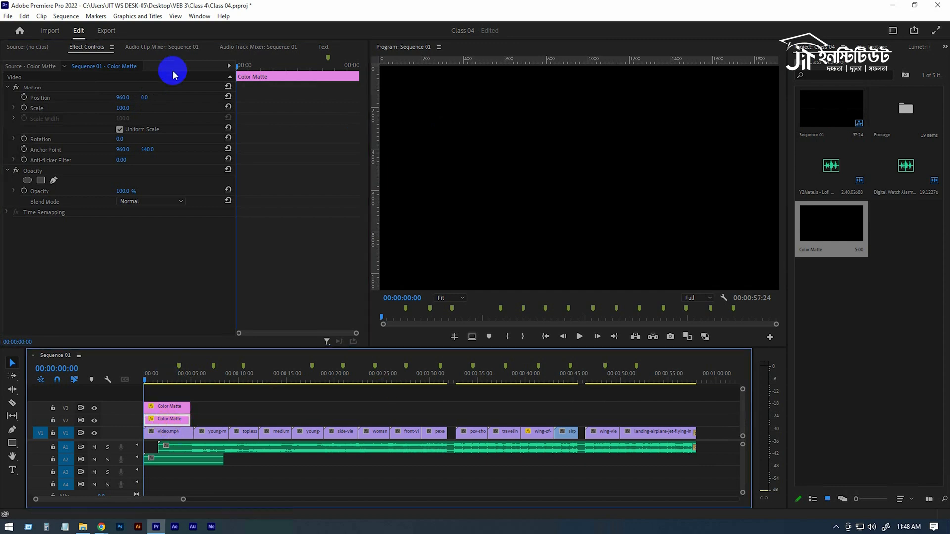
click(27, 98)
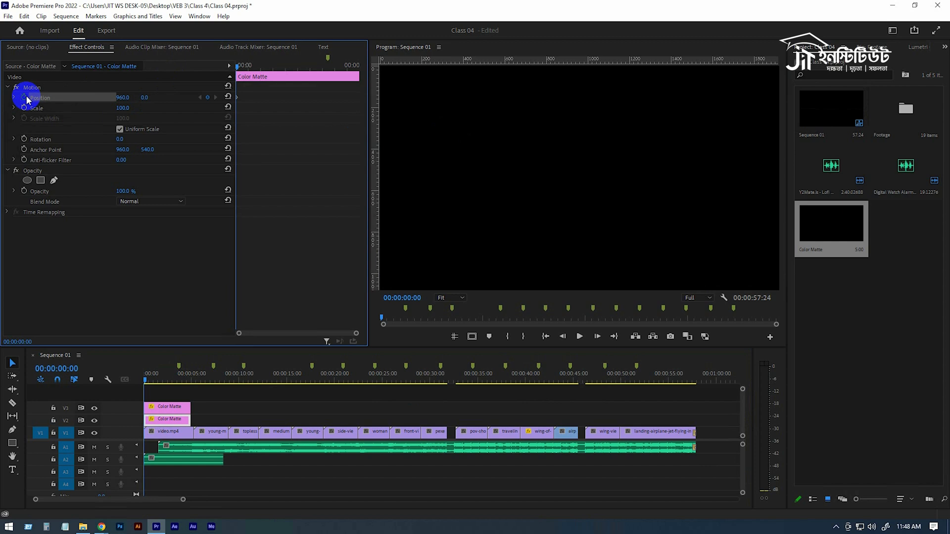
click(158, 408)
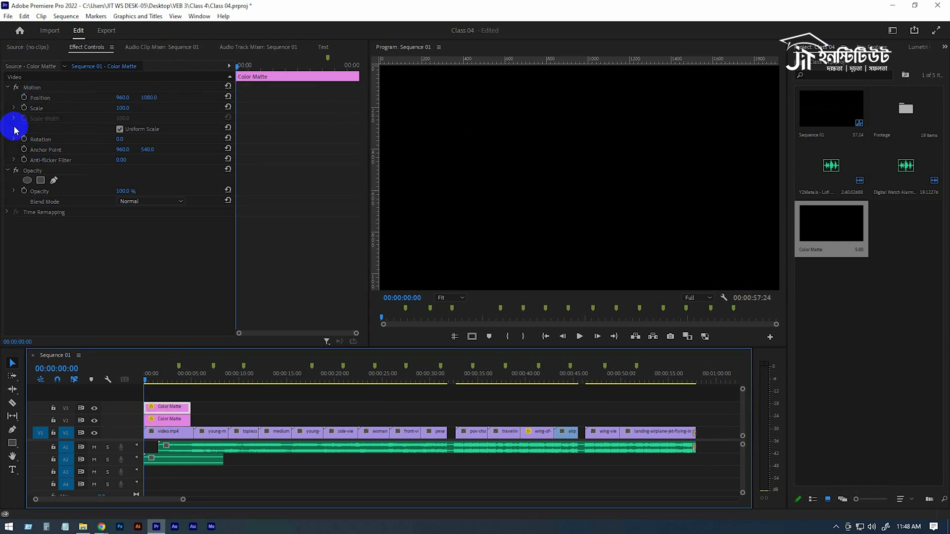
click(24, 97)
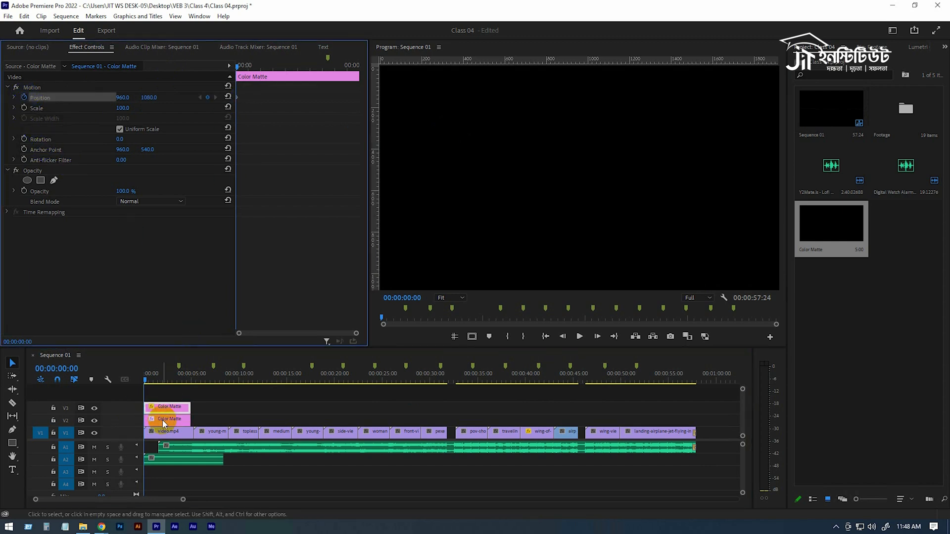
- At 00:00:01:02, keyframe the V3 matte's vertical position at 1624 and the V2 matte's at -540
mouse_move(164, 377)
mouse_down()
mouse_move(144, 375)
mouse_move(156, 380)
mouse_up()
drag(156, 97, 424, 96)
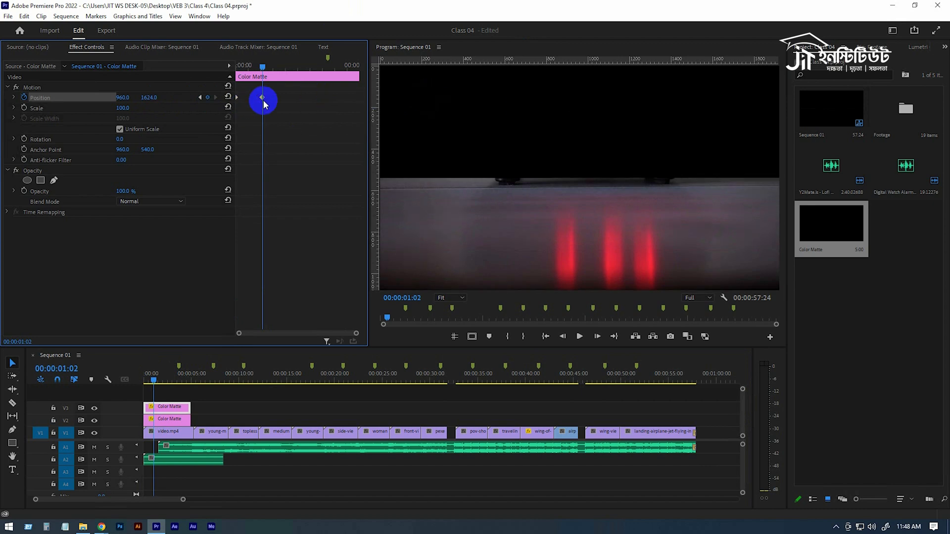
click(176, 422)
drag(147, 97, 63, 109)
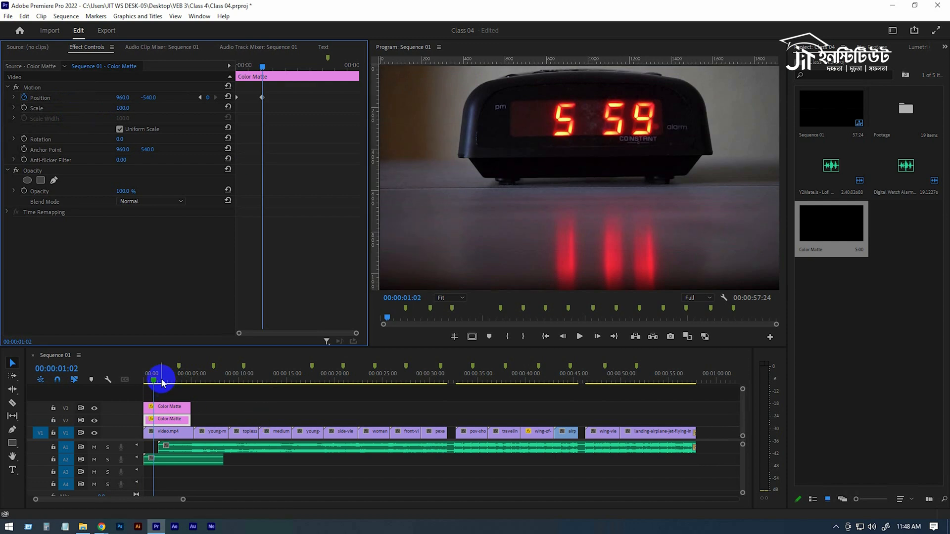
- Play and scrub the first second of the sequence to check the opening motion of the two mattes
drag(162, 383, 66, 377)
key(space)
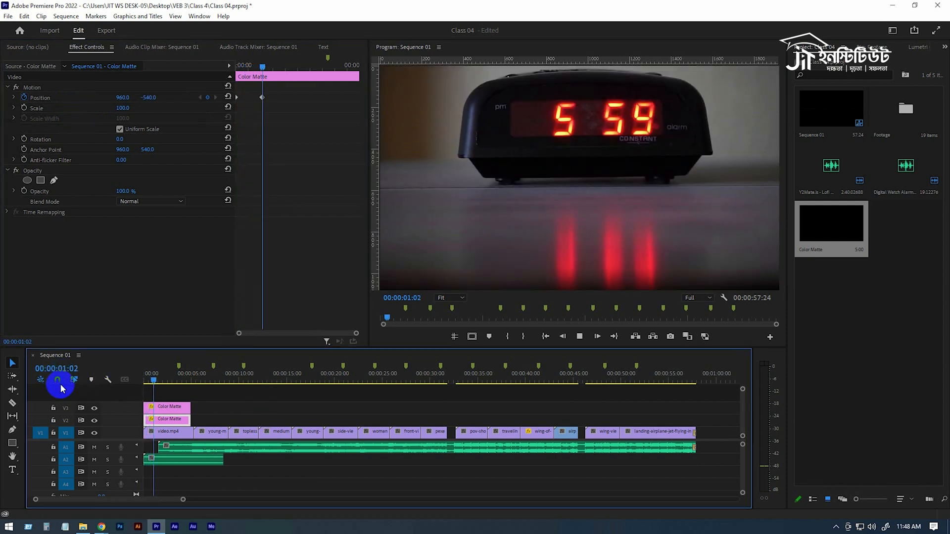
drag(167, 386, 93, 378)
key(space)
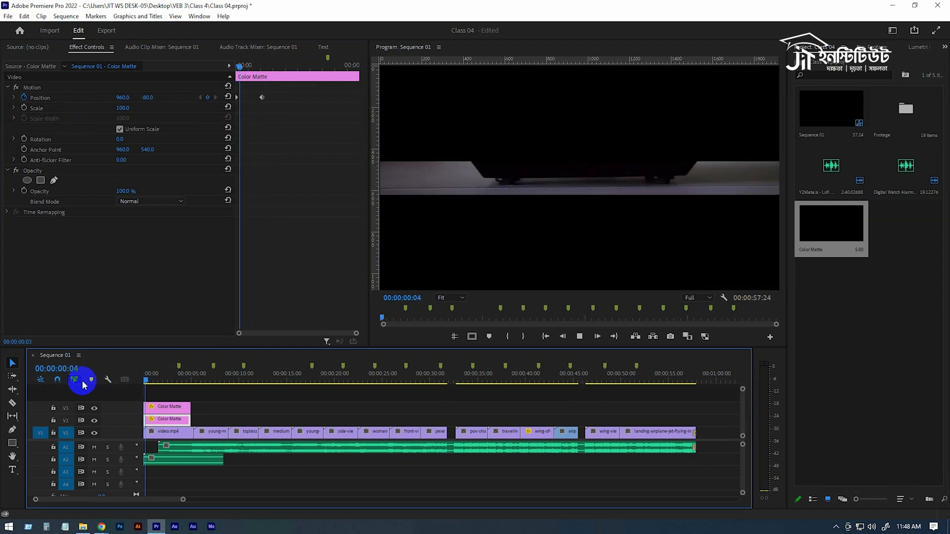
key(space)
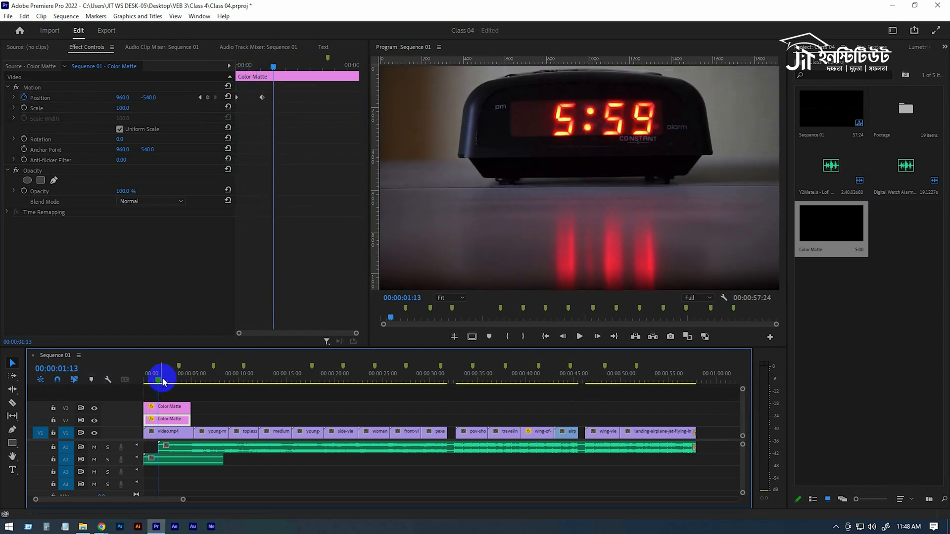
drag(157, 380, 147, 381)
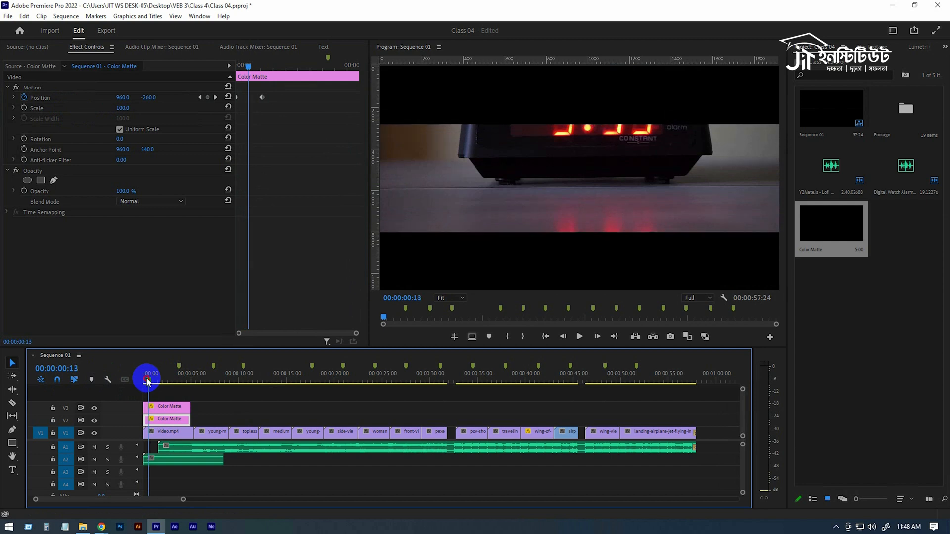
drag(147, 381, 122, 388)
- Move the two Color Mattes up to V3 and V4 and place a new text graphic on V2 beneath them
drag(201, 394, 162, 427)
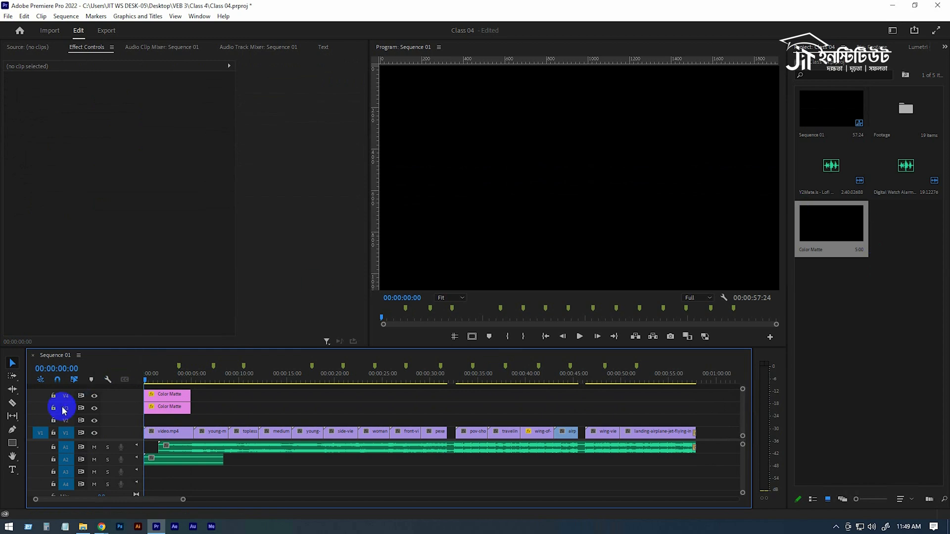
click(13, 469)
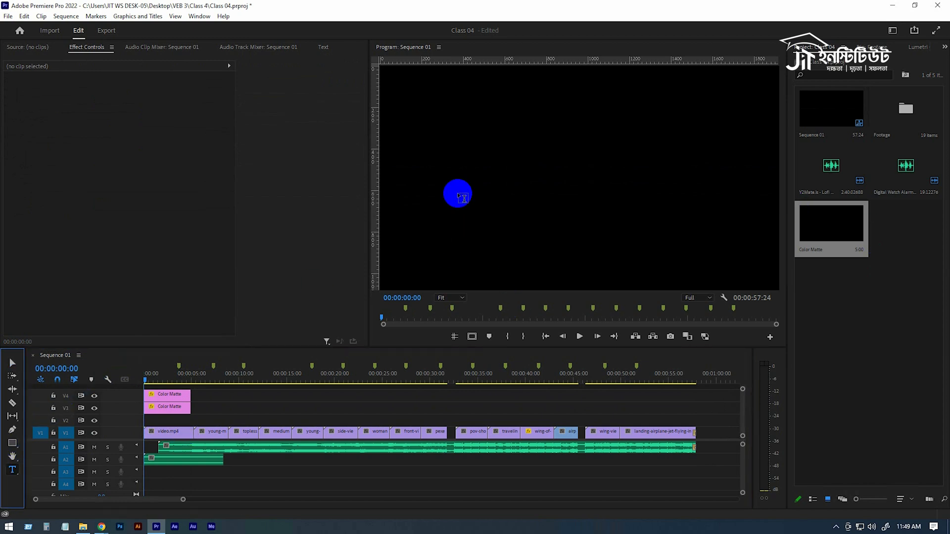
click(496, 173)
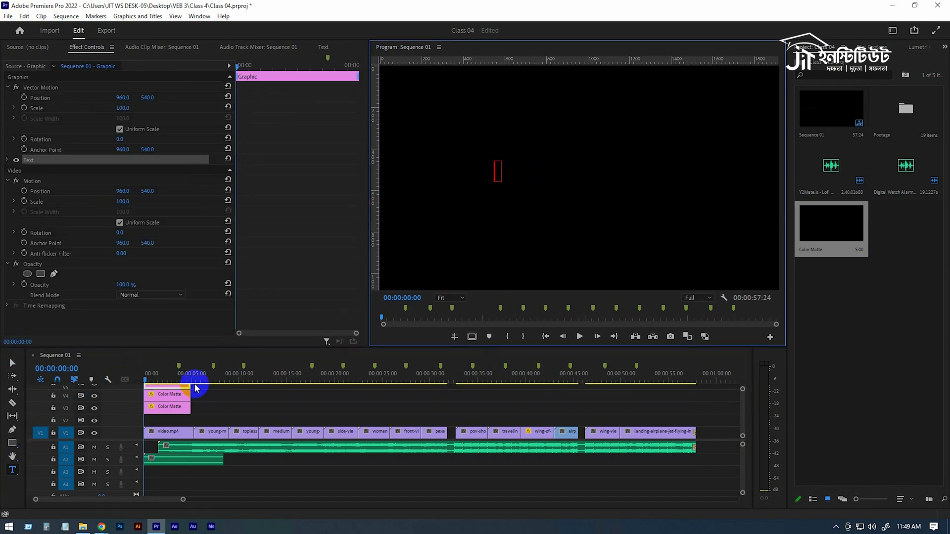
drag(182, 387, 174, 424)
- Write Let's go in the text graphic and hide tracks V3 and V4 to see the title over the footage
click(497, 173)
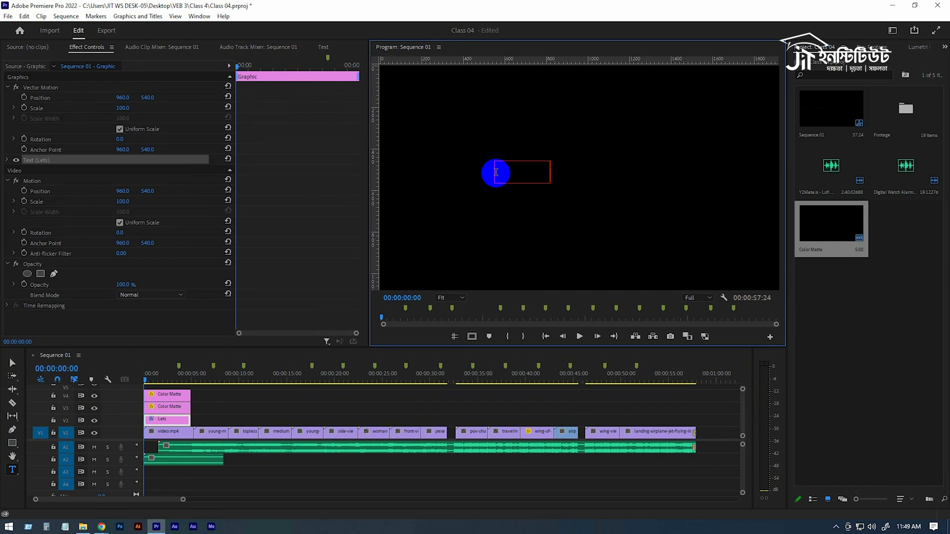
key(ctrl+a)
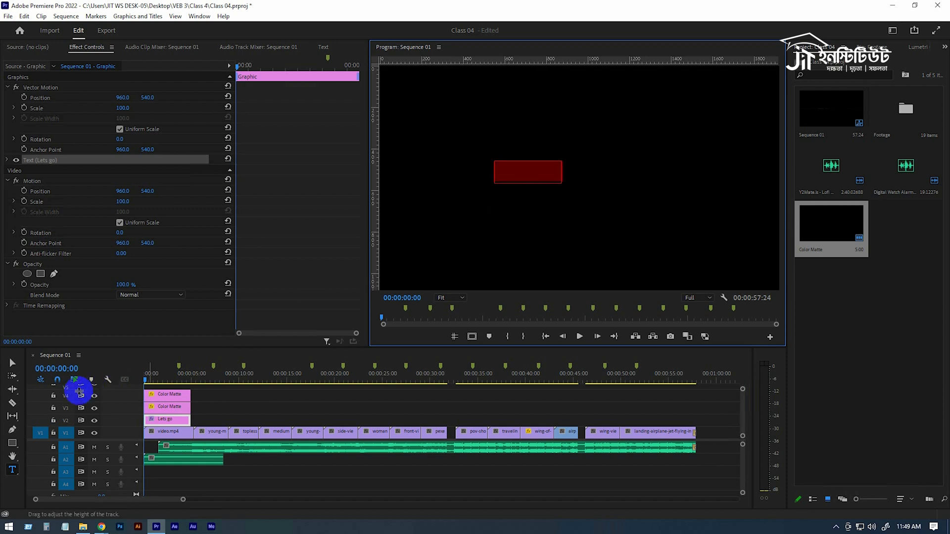
click(94, 395)
click(94, 408)
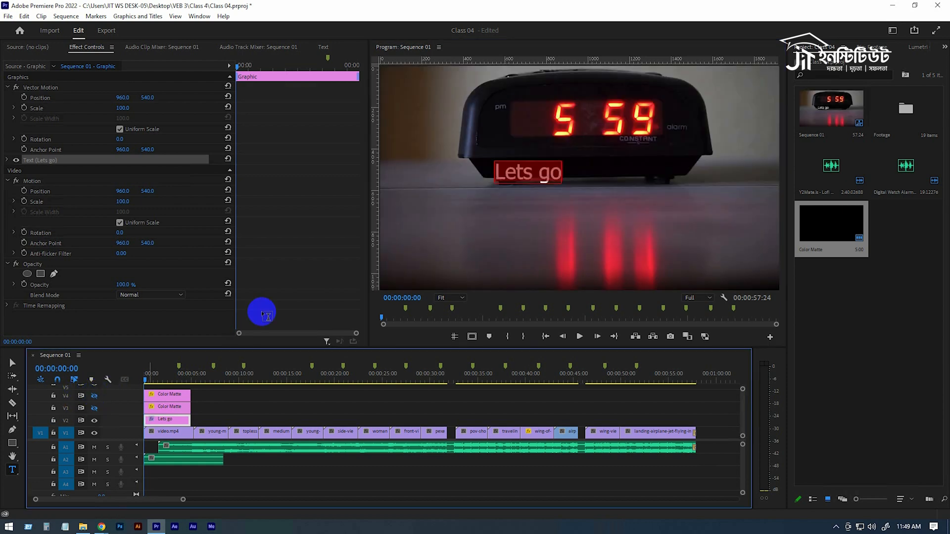
click(525, 173)
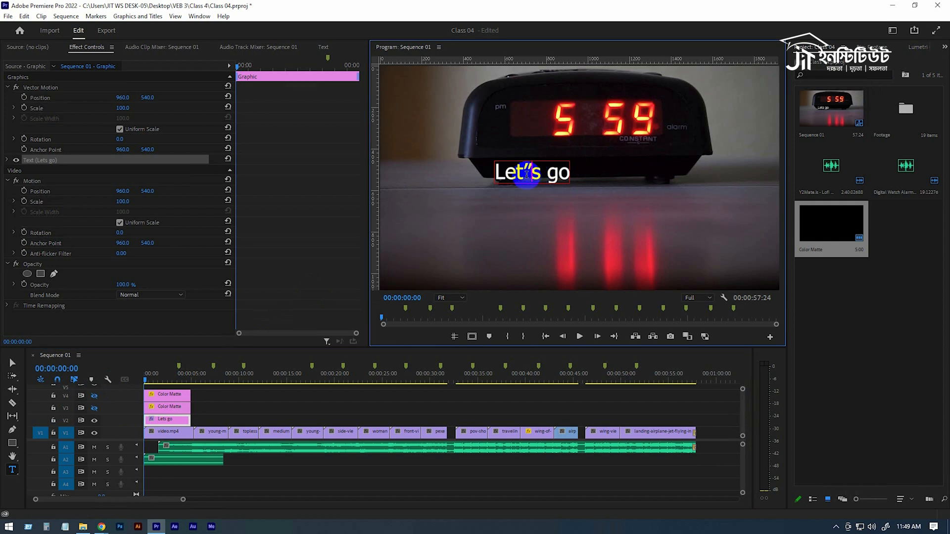
text(')
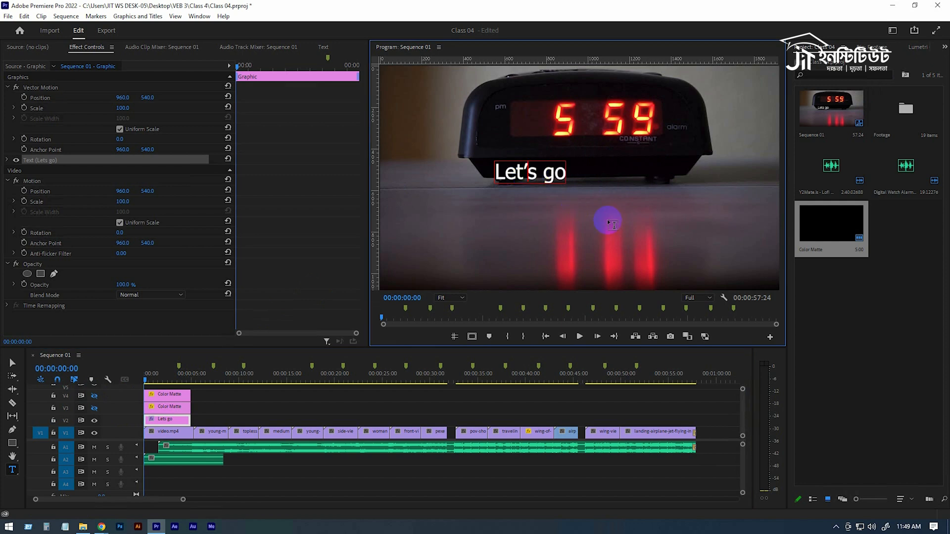
- Select the whole Let's go title and open its text formatting properties
key(ctrl+a)
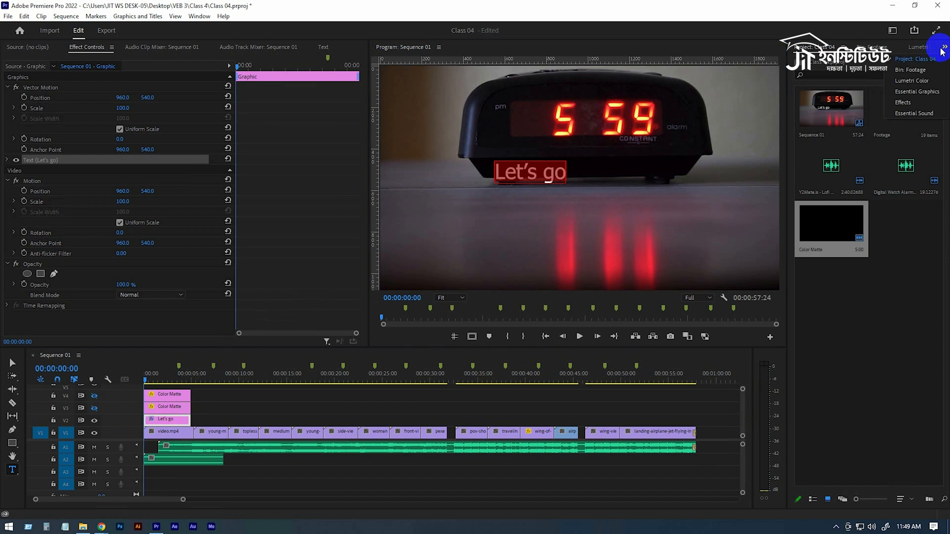
click(942, 49)
click(924, 95)
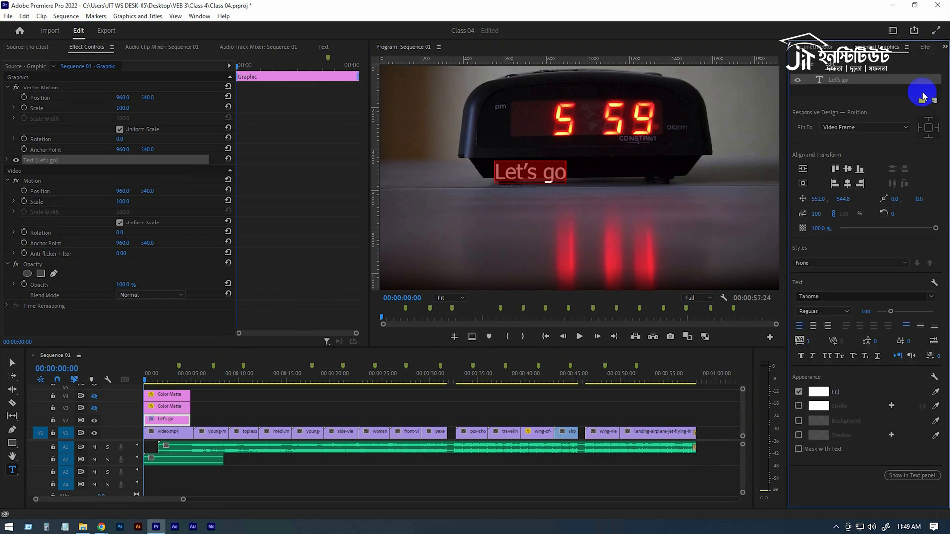
- Try the Rage Italic and Parchment fonts on the Let's go title
click(822, 297)
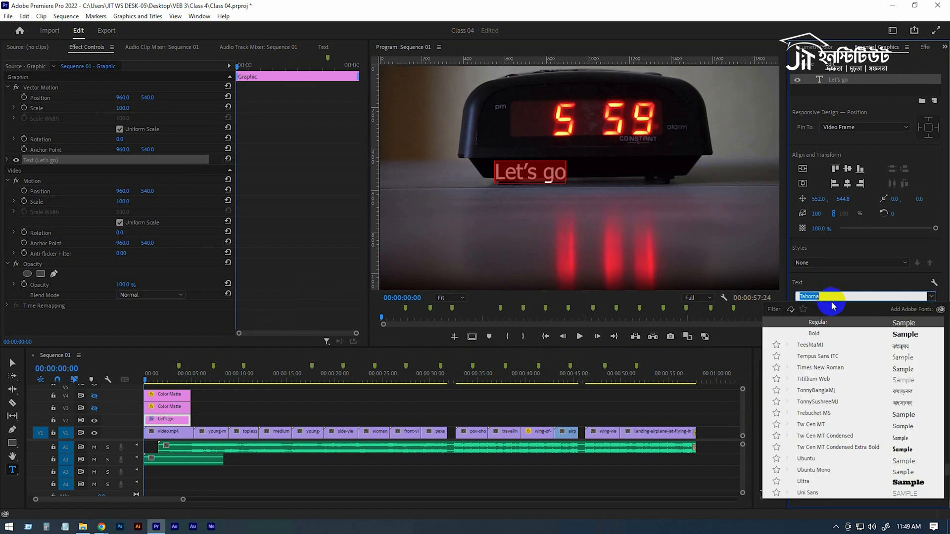
scroll(897, 436, up, 5)
scroll(903, 430, up, 4)
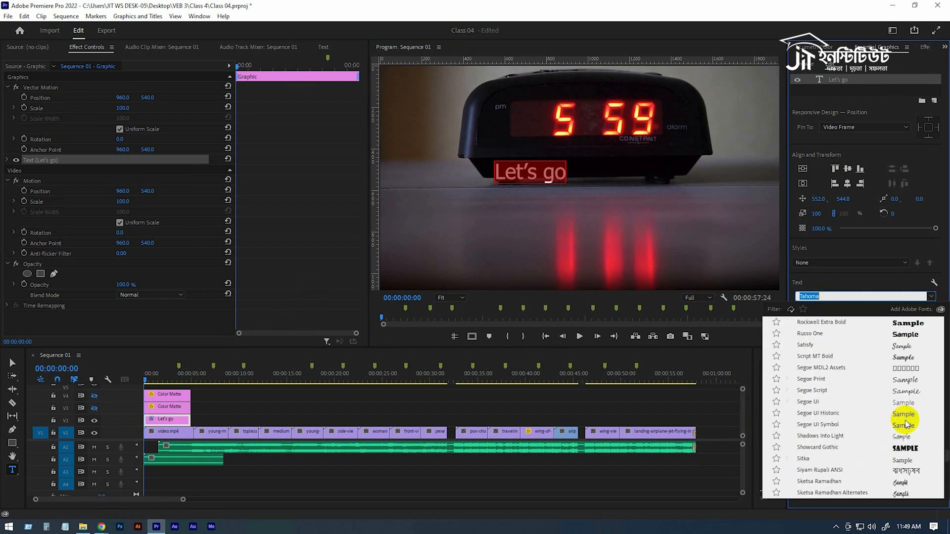
scroll(910, 405, up, 5)
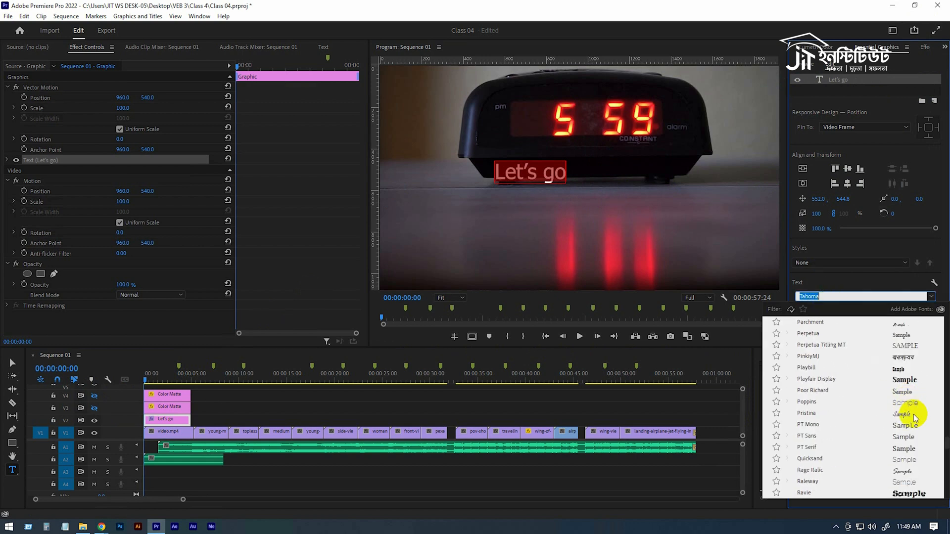
click(904, 471)
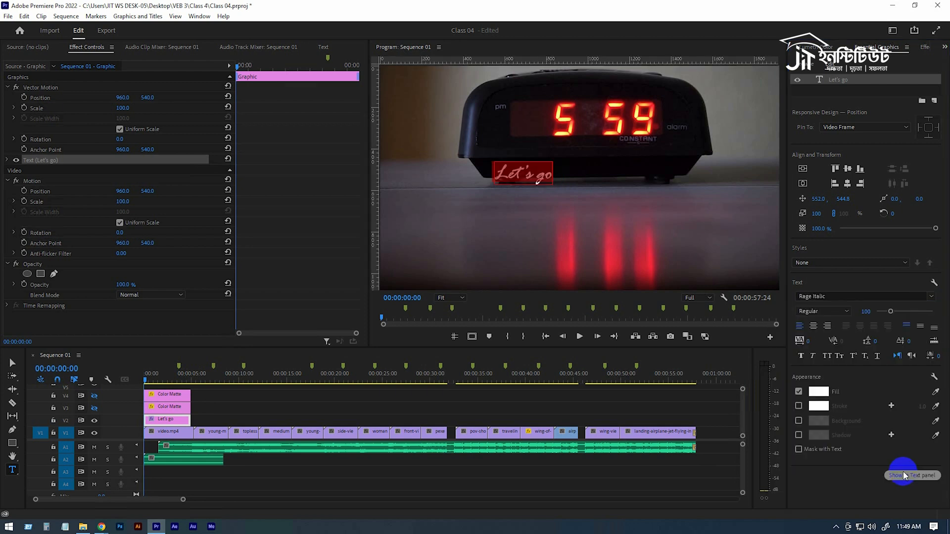
click(818, 263)
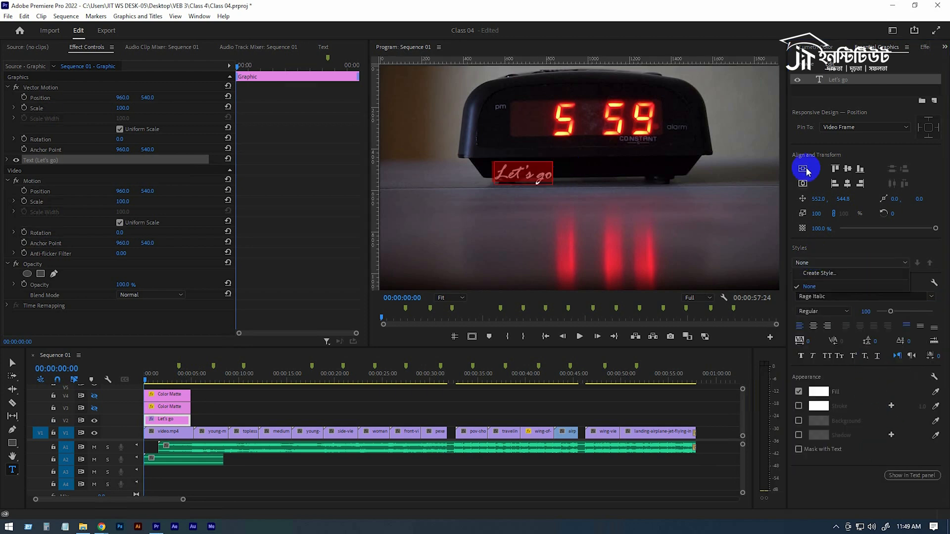
click(832, 296)
scroll(845, 358, up, 8)
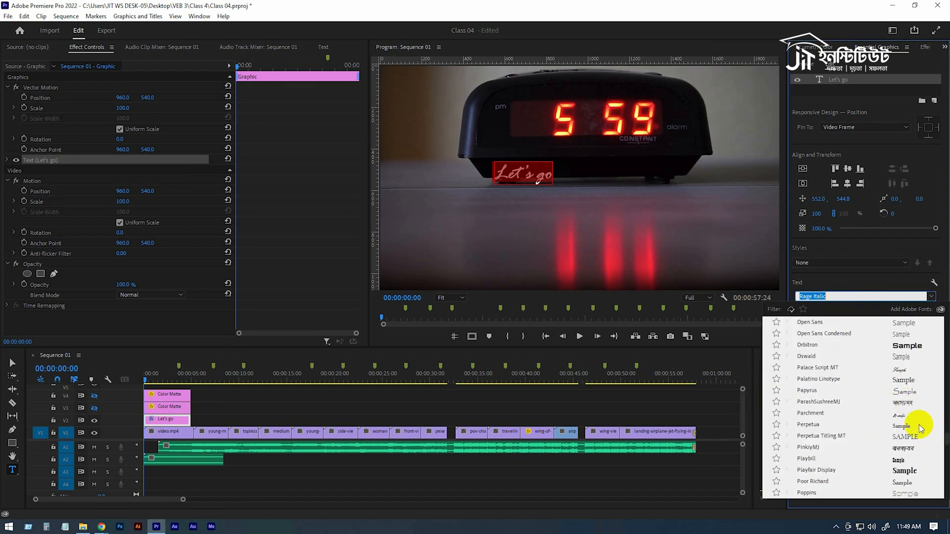
click(902, 414)
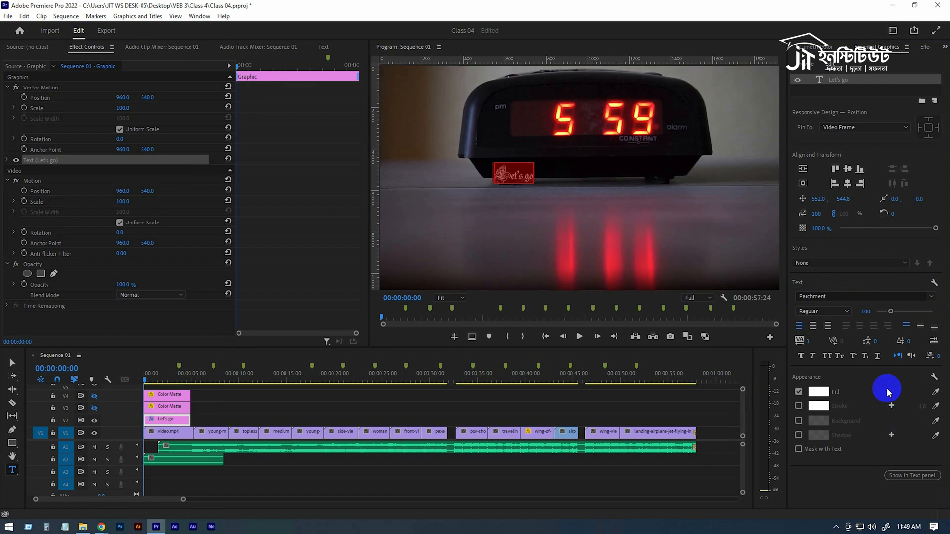
- Set the font of the Let's go title to Freestyle Script
click(842, 296)
scroll(866, 376, up, 3)
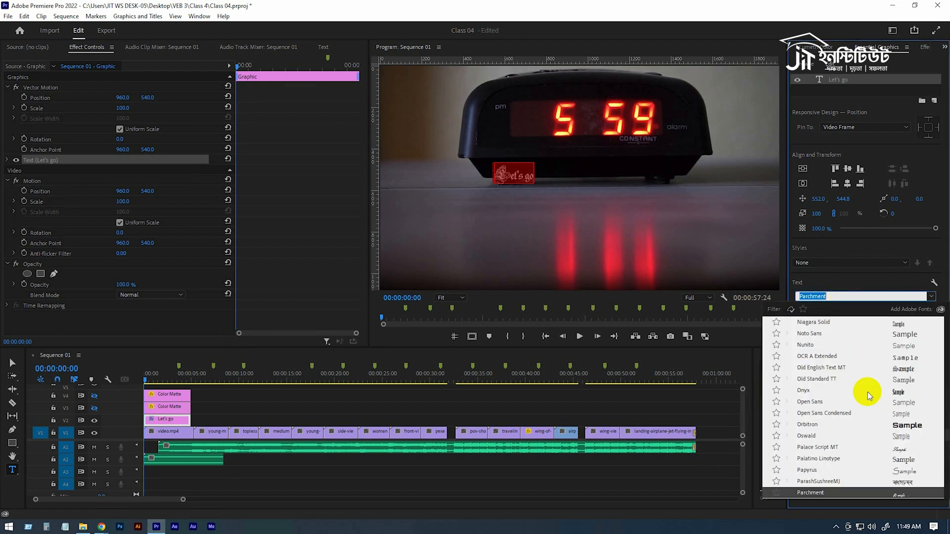
scroll(869, 396, up, 6)
scroll(870, 396, up, 10)
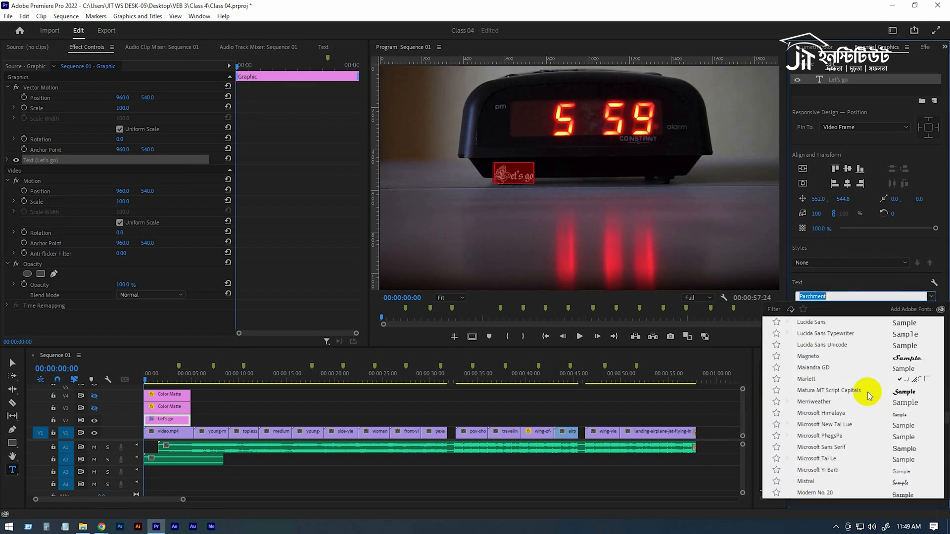
scroll(868, 394, up, 20)
scroll(868, 392, down, 5)
click(900, 432)
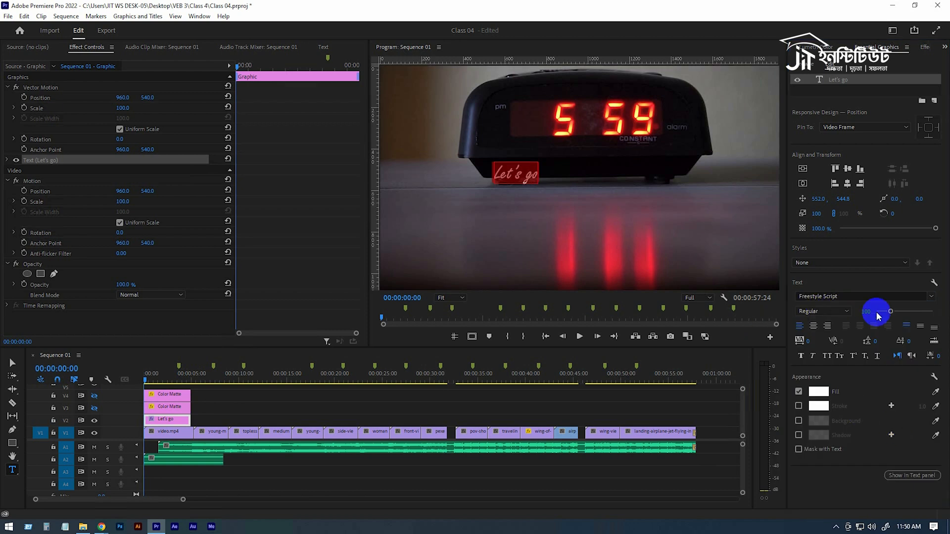
- Enlarge the Let's go title to font size 483 and centre it vertically and horizontally in the frame
drag(861, 311, 723, 286)
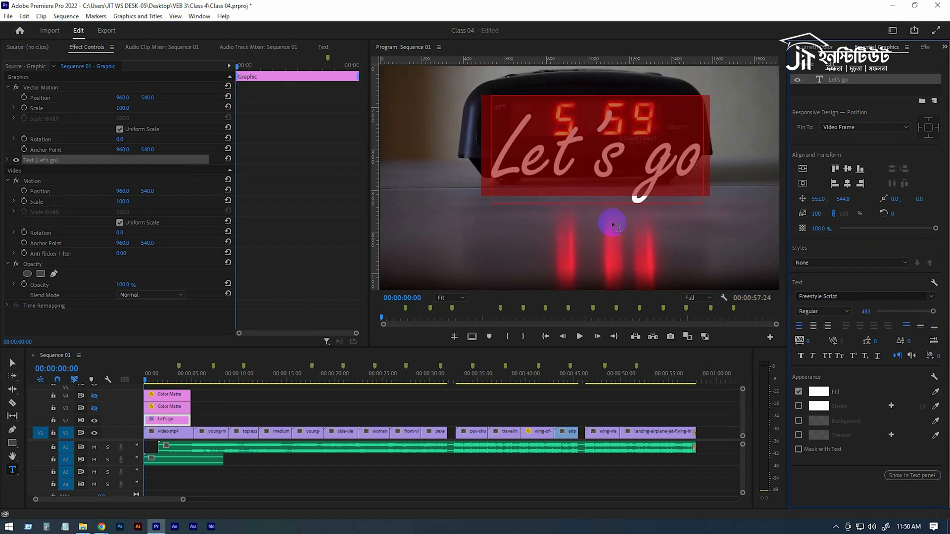
click(848, 169)
click(848, 183)
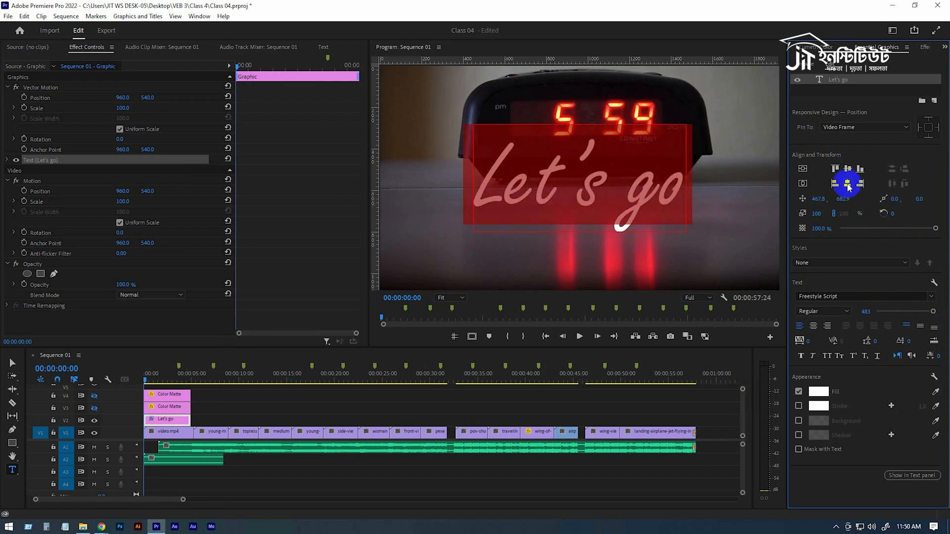
- Move the Let's go title below the alarm clock and scale it down to 81%
click(449, 406)
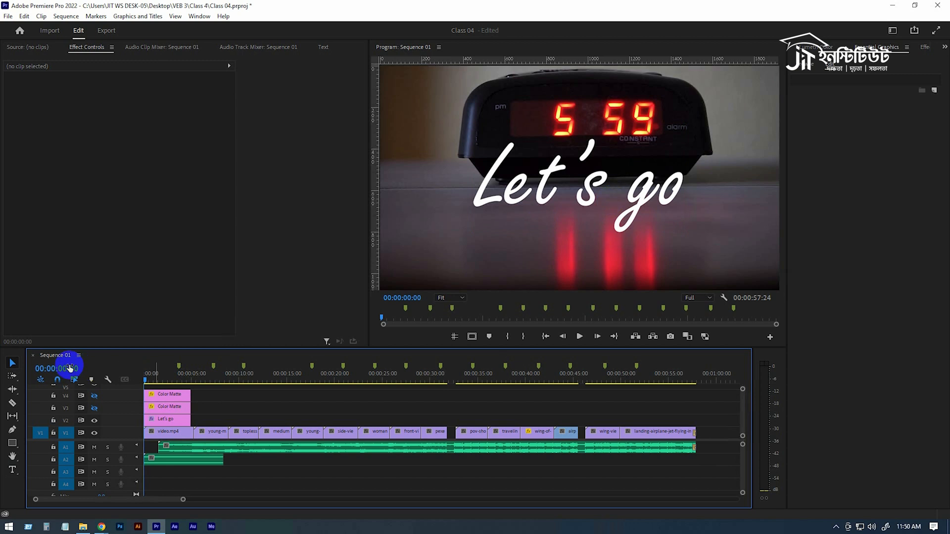
drag(626, 211, 628, 251)
drag(687, 272, 602, 245)
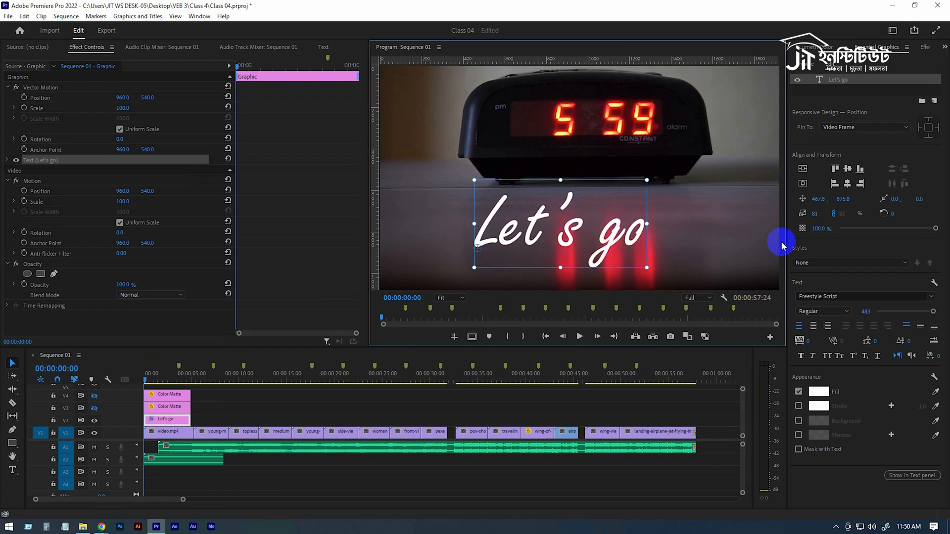
- Centre the Let's go title horizontally in the frame, keeping it below the clock
click(847, 170)
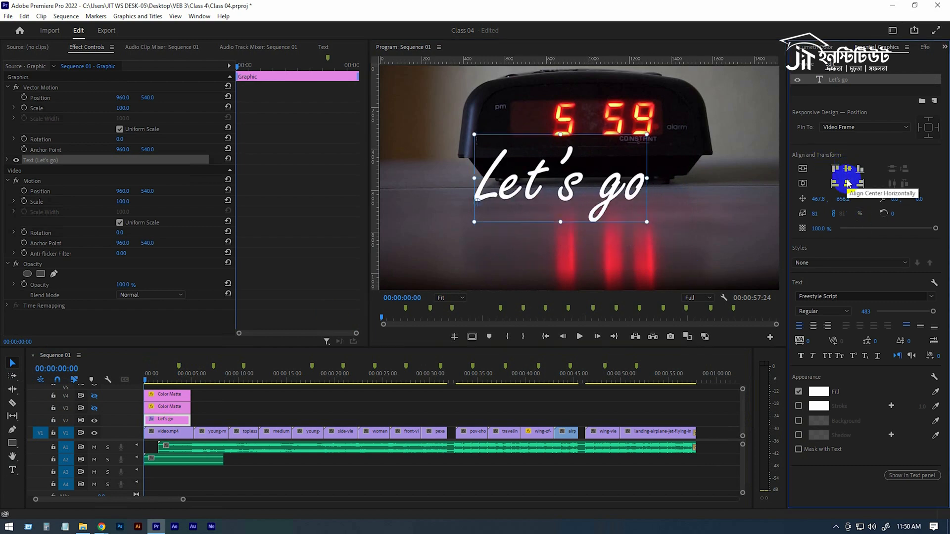
key(ctrl+z)
click(848, 183)
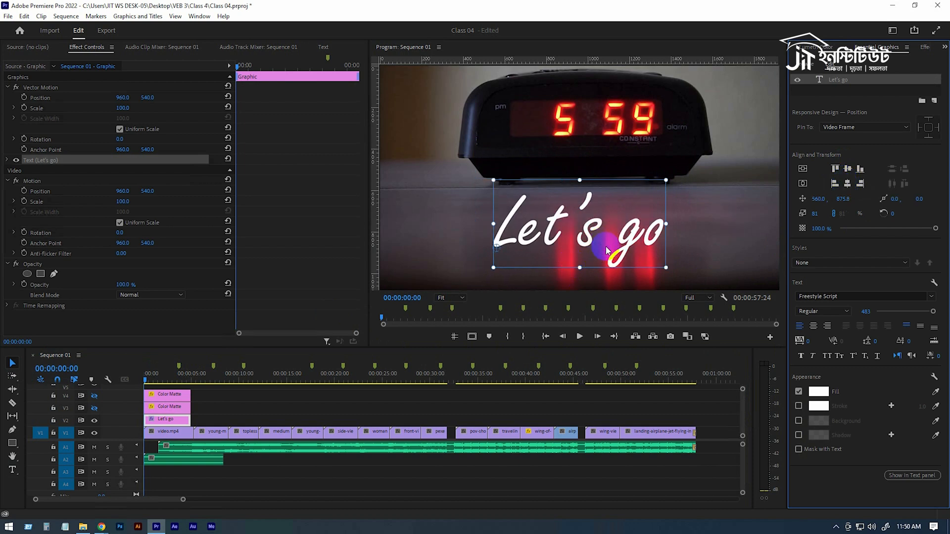
click(490, 475)
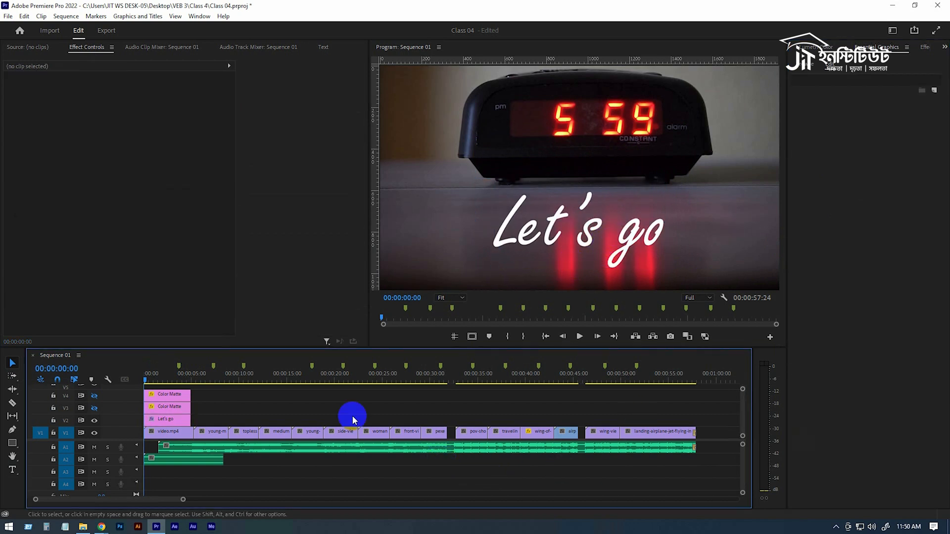
- Turn on the visibility of the color matte tracks V3 and V4 and play the opening from the start
click(150, 381)
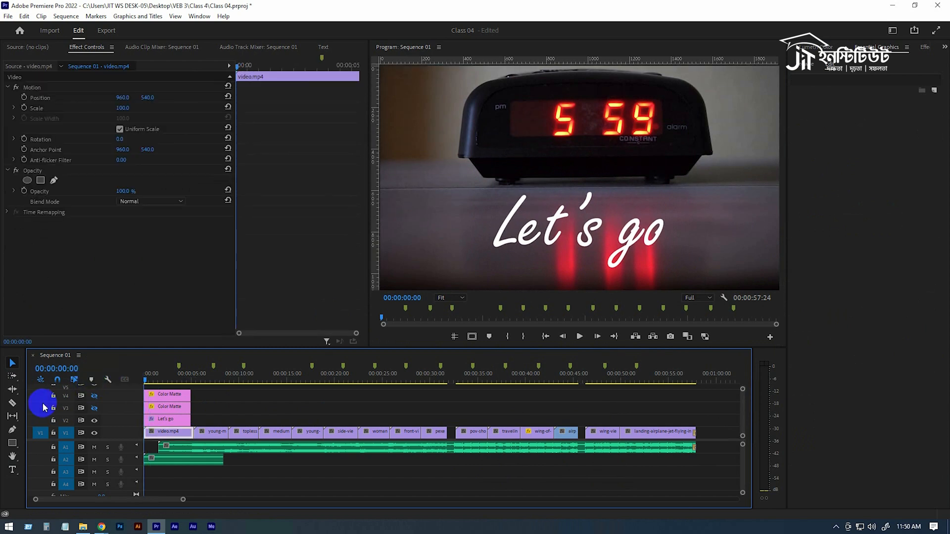
click(94, 396)
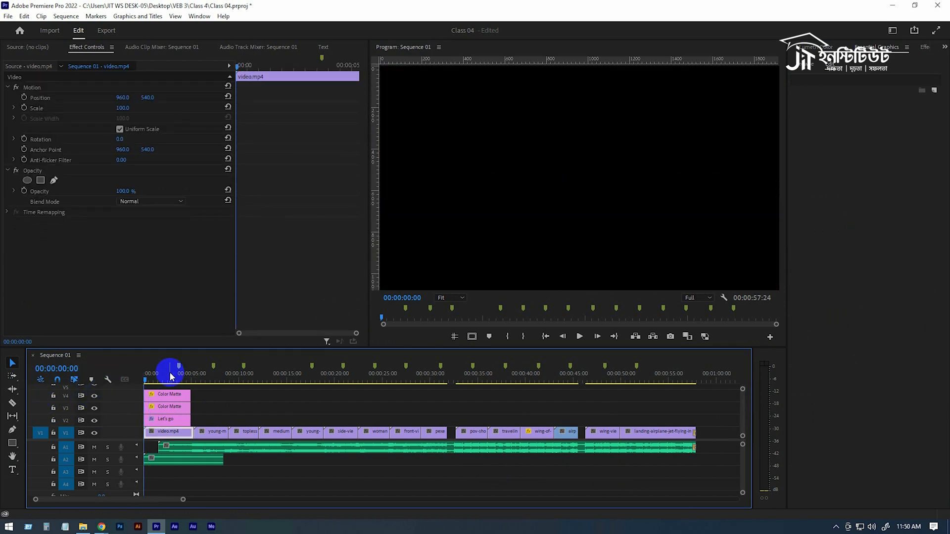
key(space)
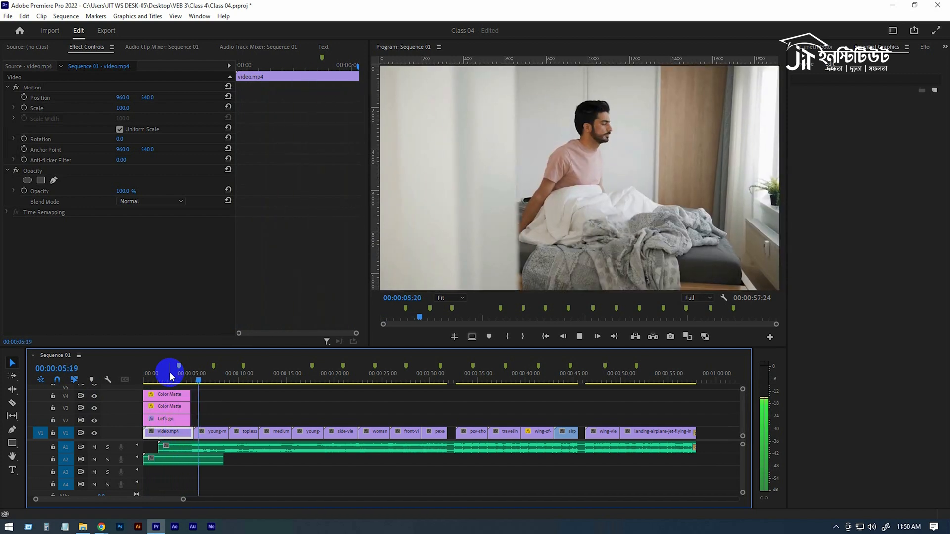
key(space)
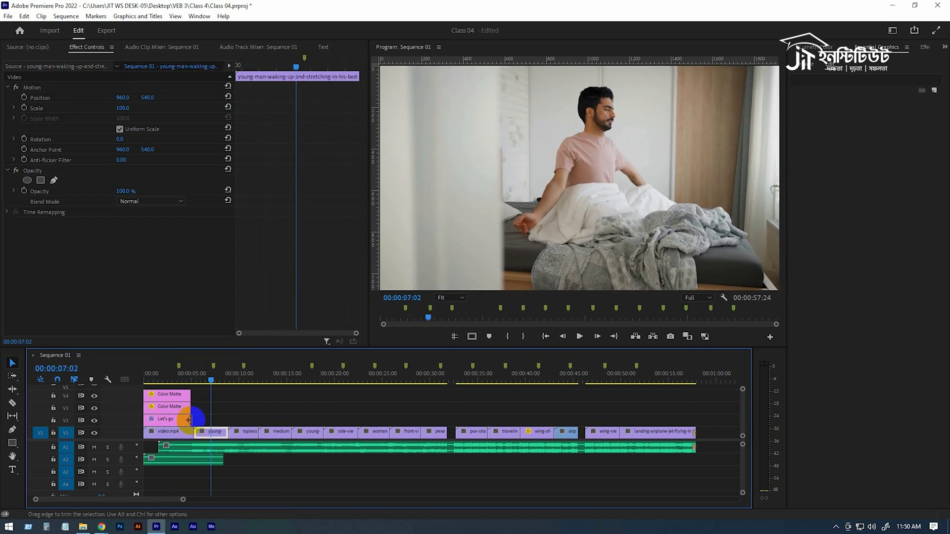
- Extend the Let's go title clip to the end of video.mp4 and play the full sequence from the start
drag(186, 421, 189, 422)
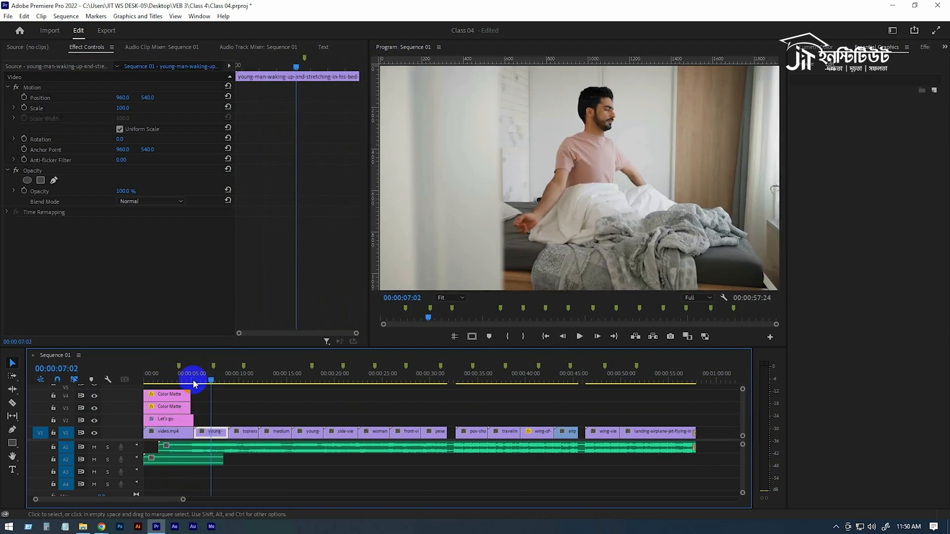
drag(194, 374, 0, 391)
key(space)
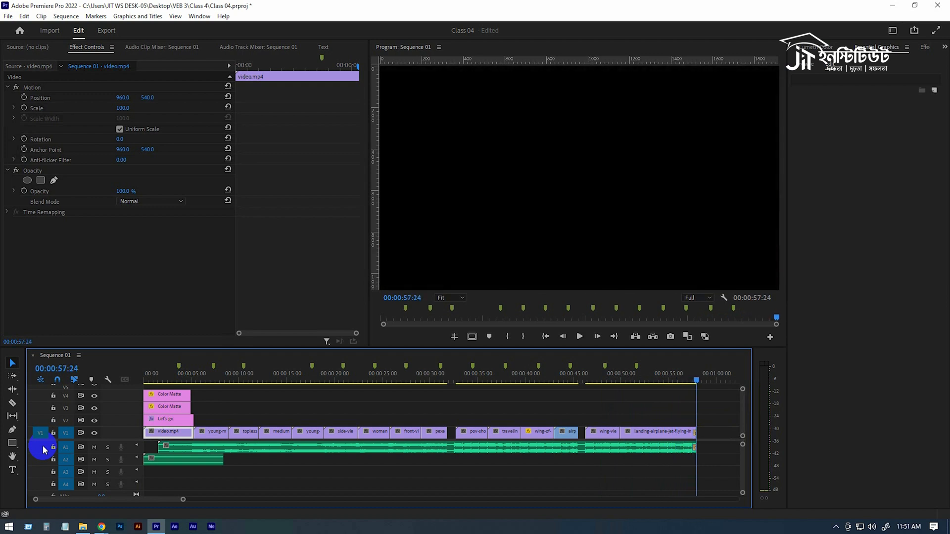
drag(169, 377, 327, 395)
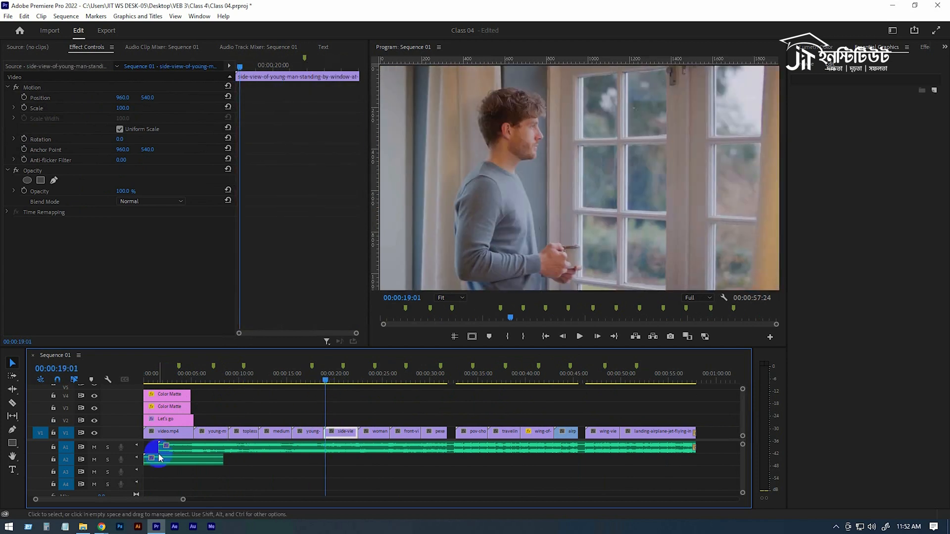